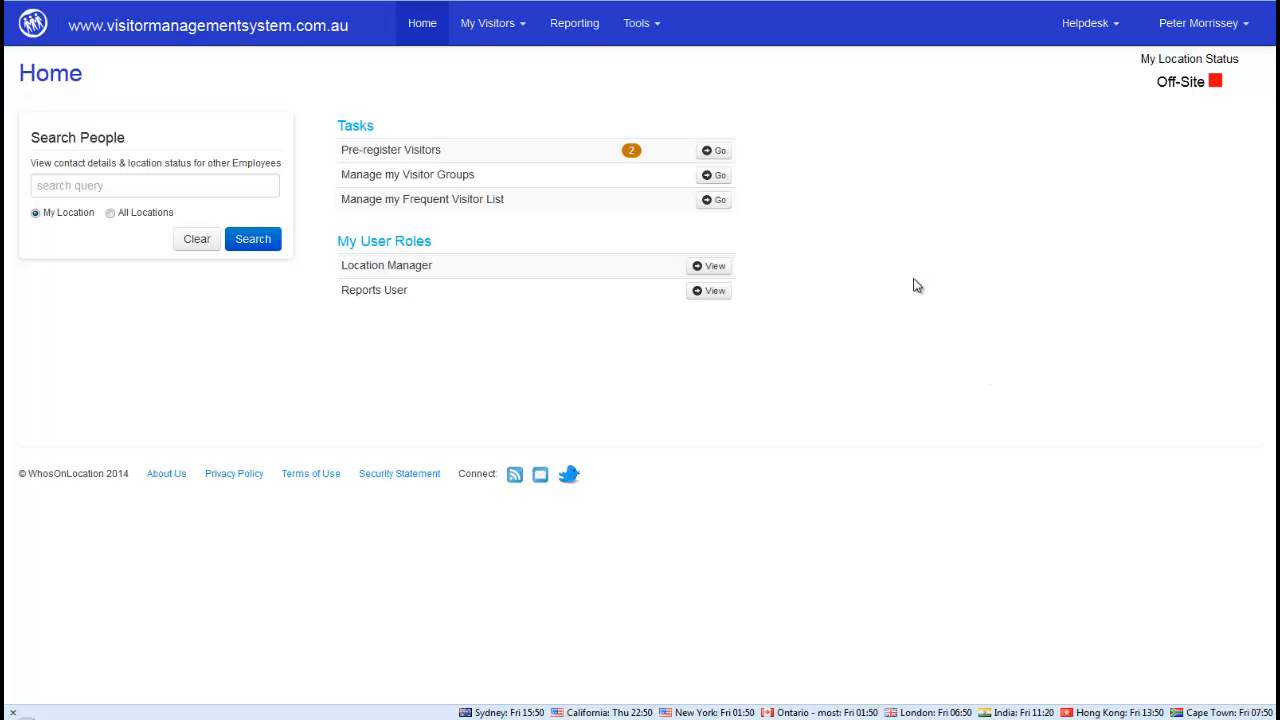
Switch my location status from Off-Site to On-Site and save the update
click(1182, 84)
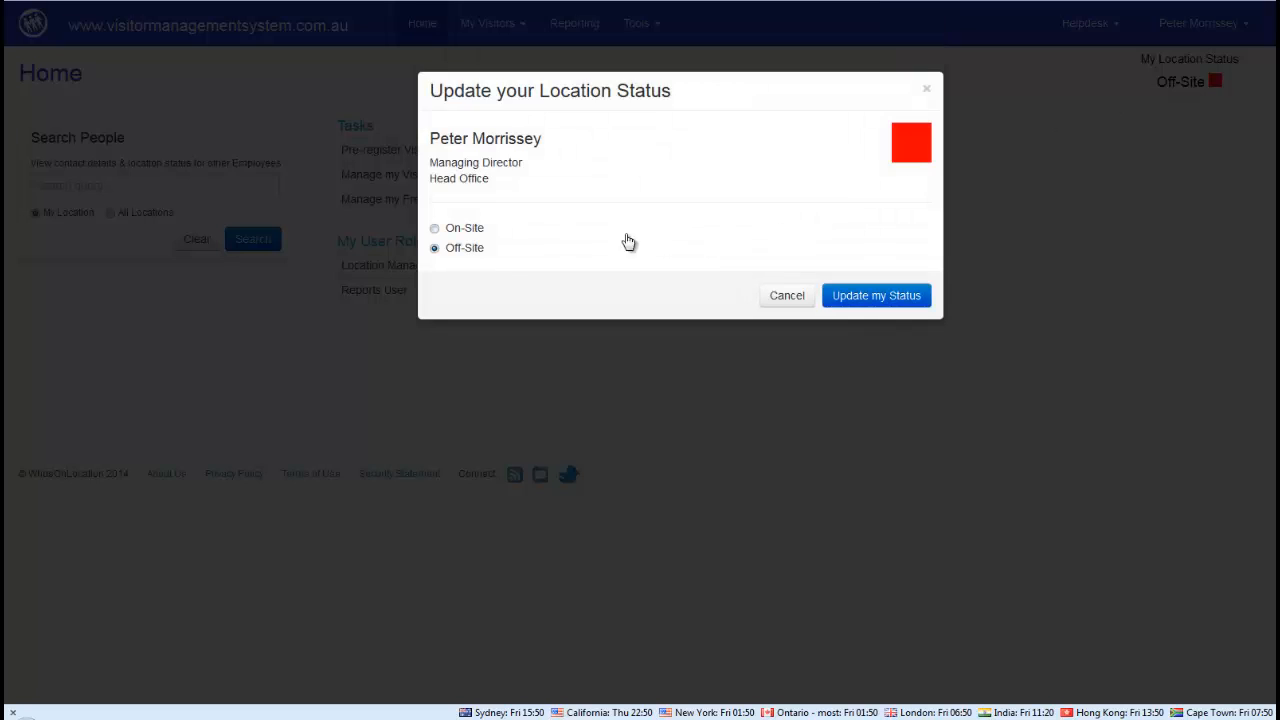
click(435, 233)
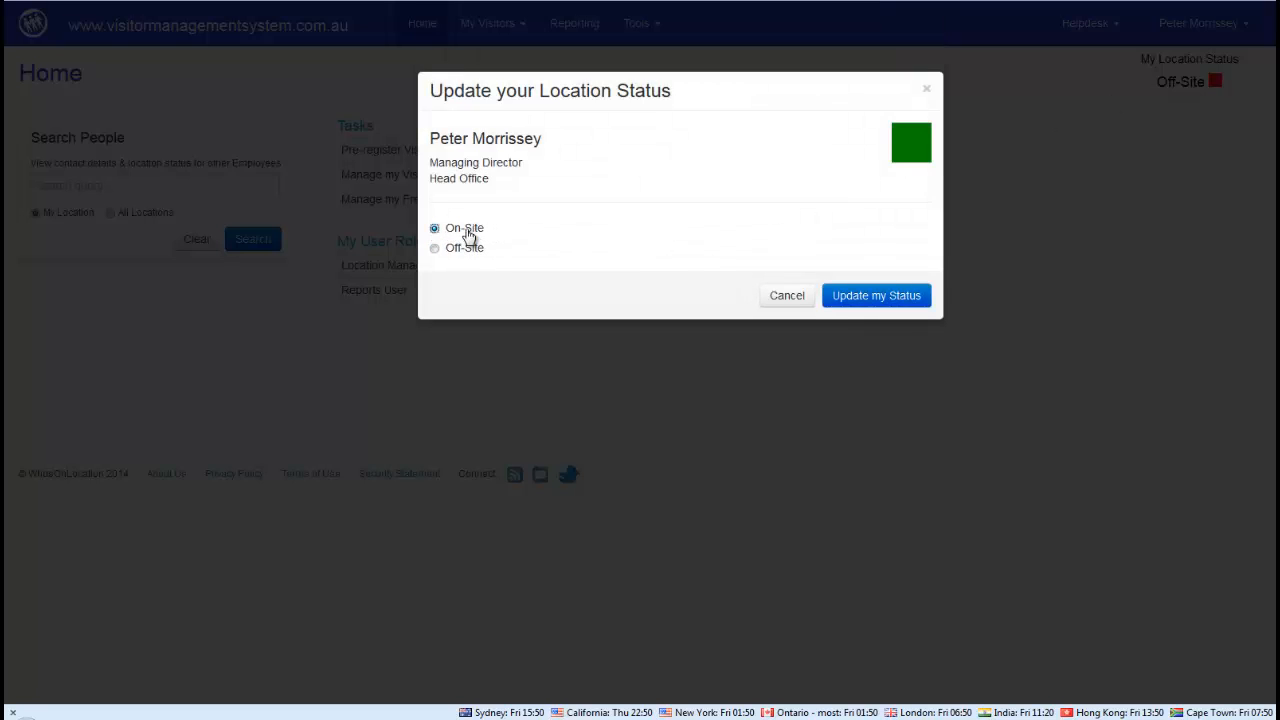
click(874, 299)
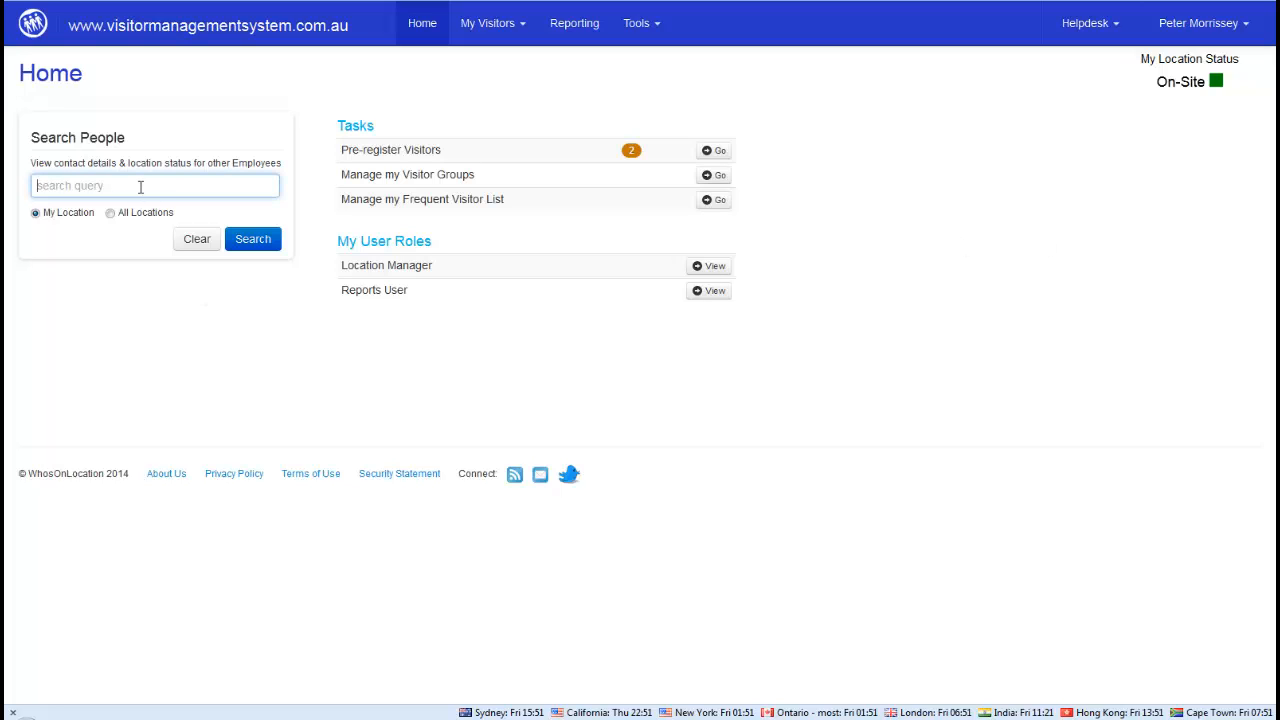
text(kathy)
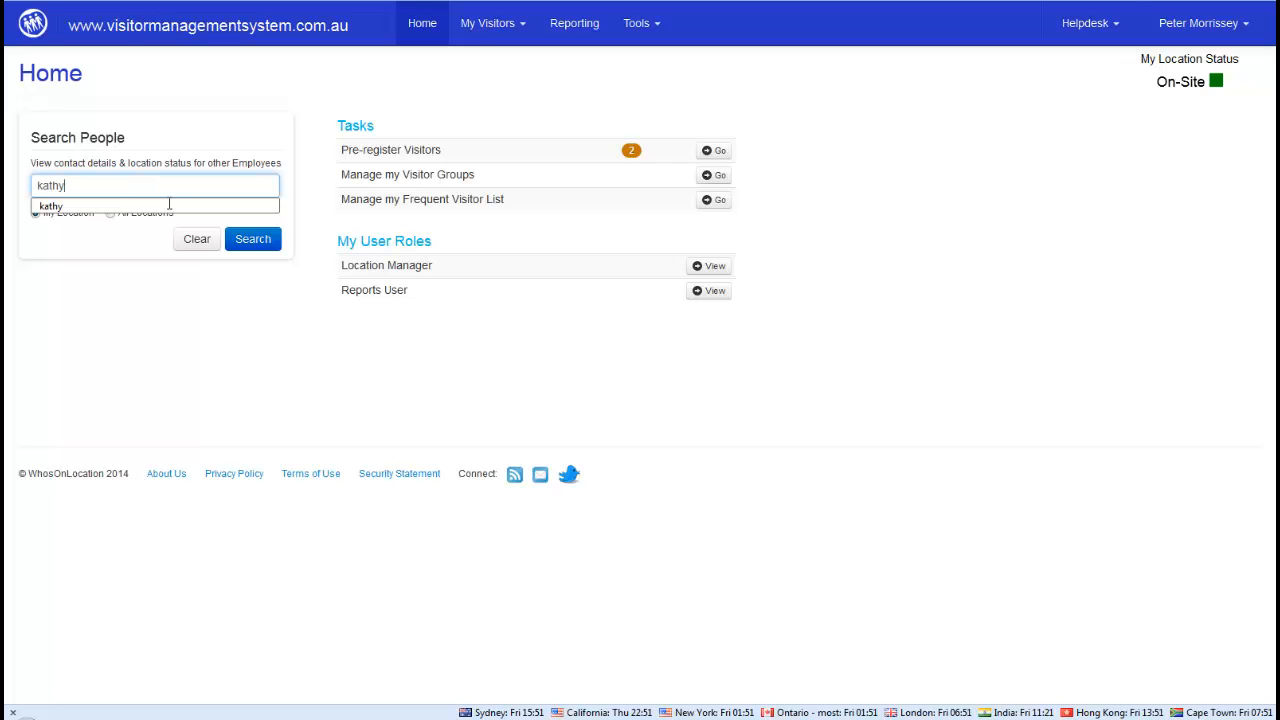
click(255, 242)
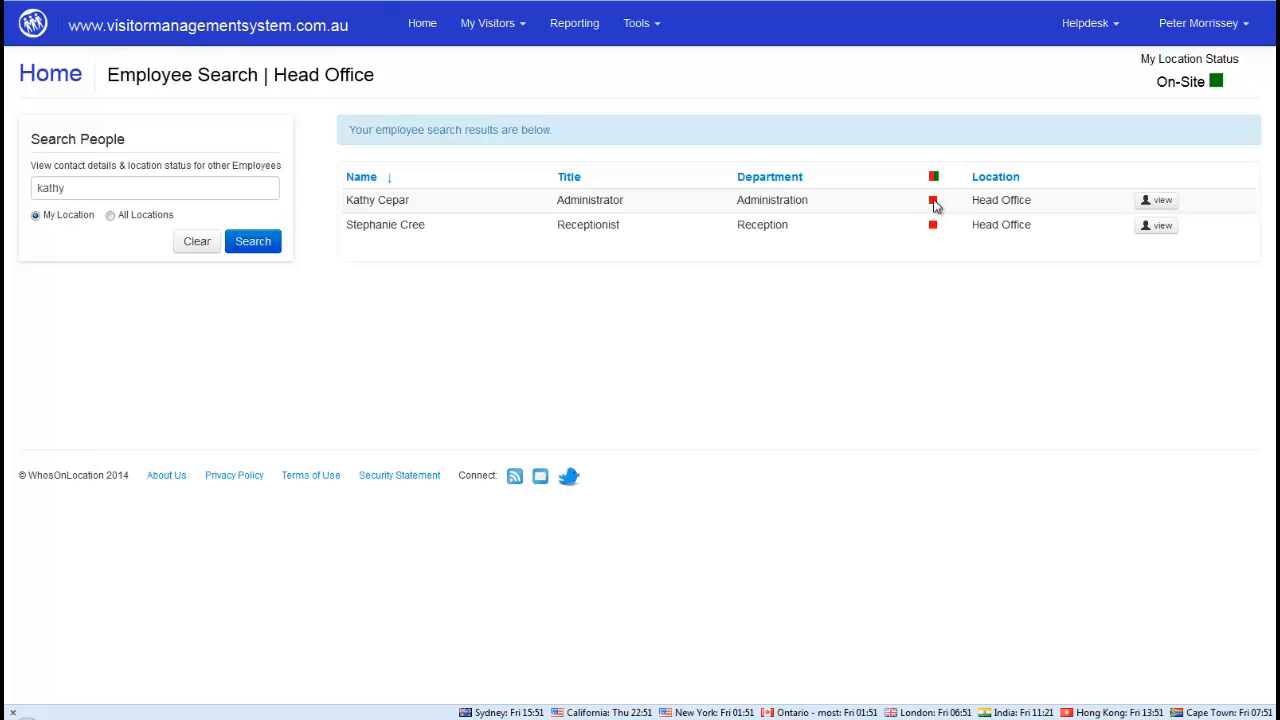
click(1160, 205)
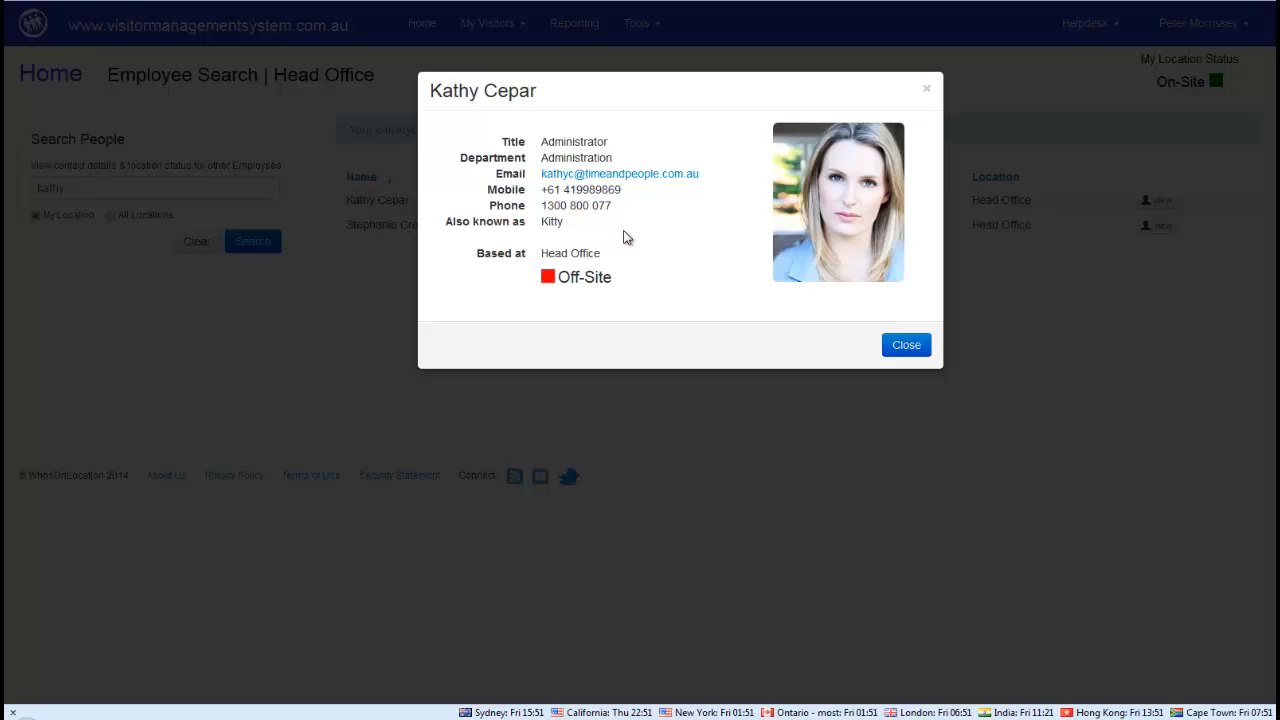
click(906, 345)
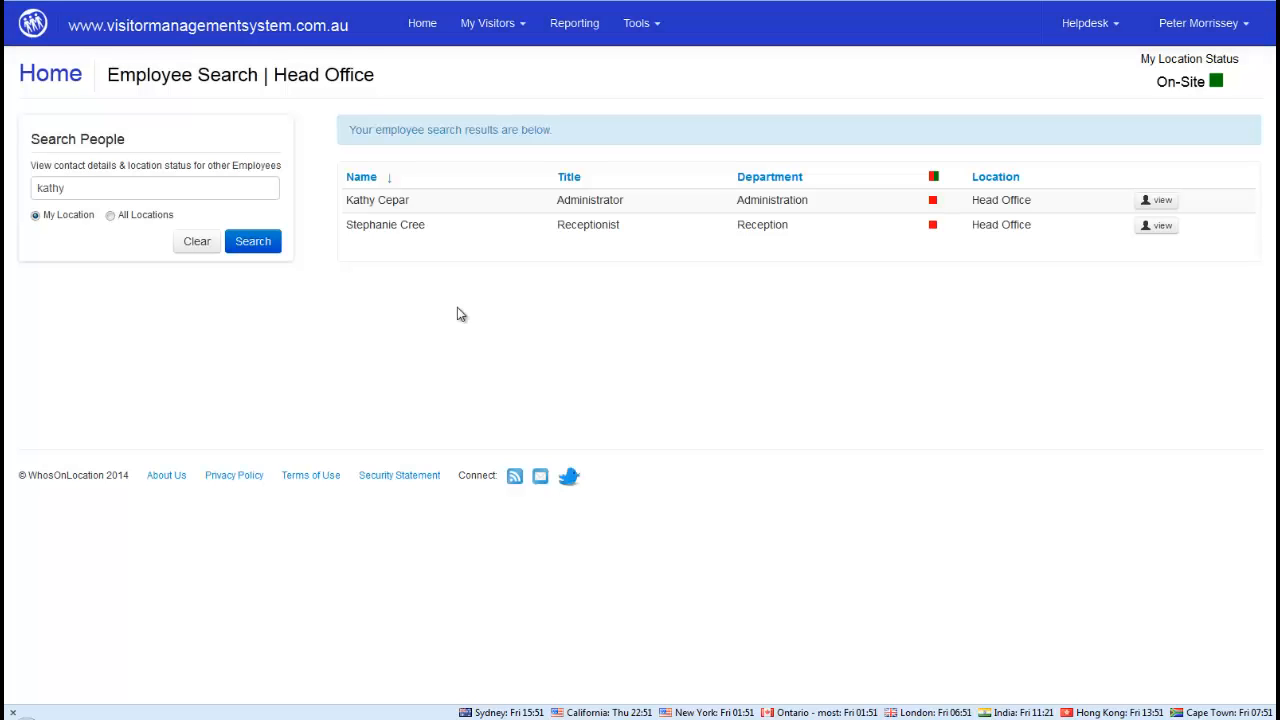
double_click(30, 189)
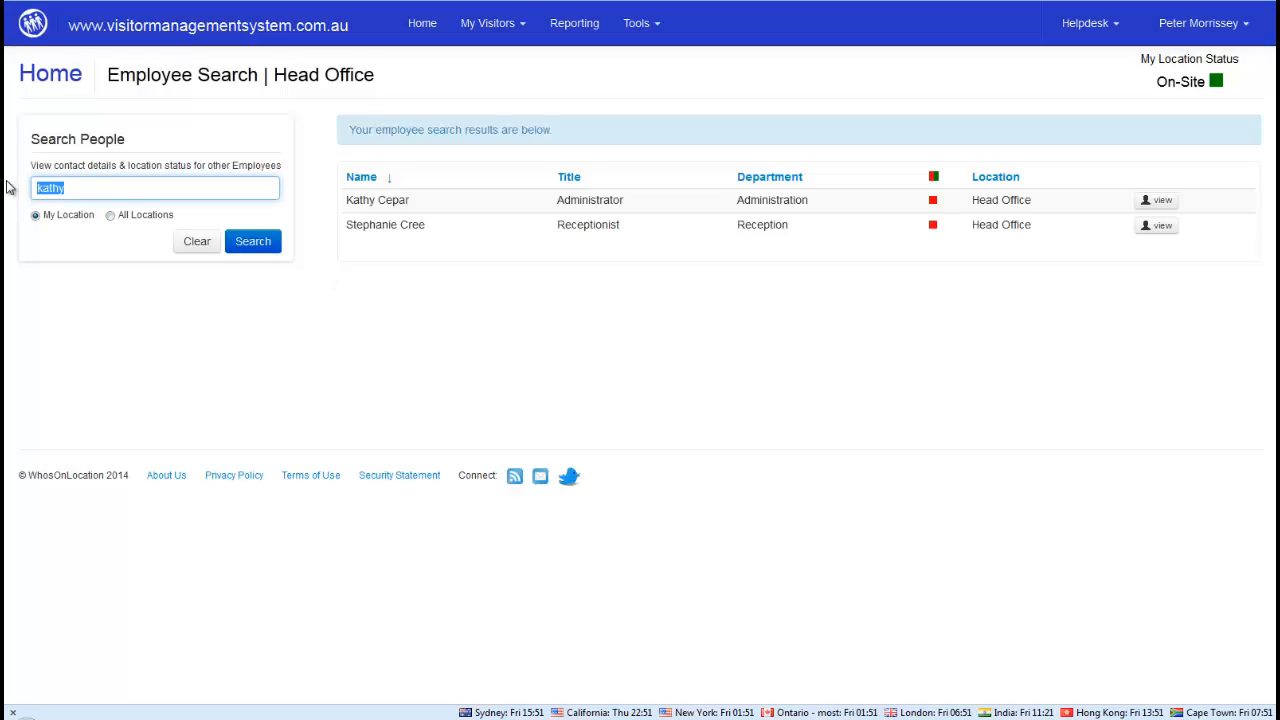
key(BackSpace)
click(421, 25)
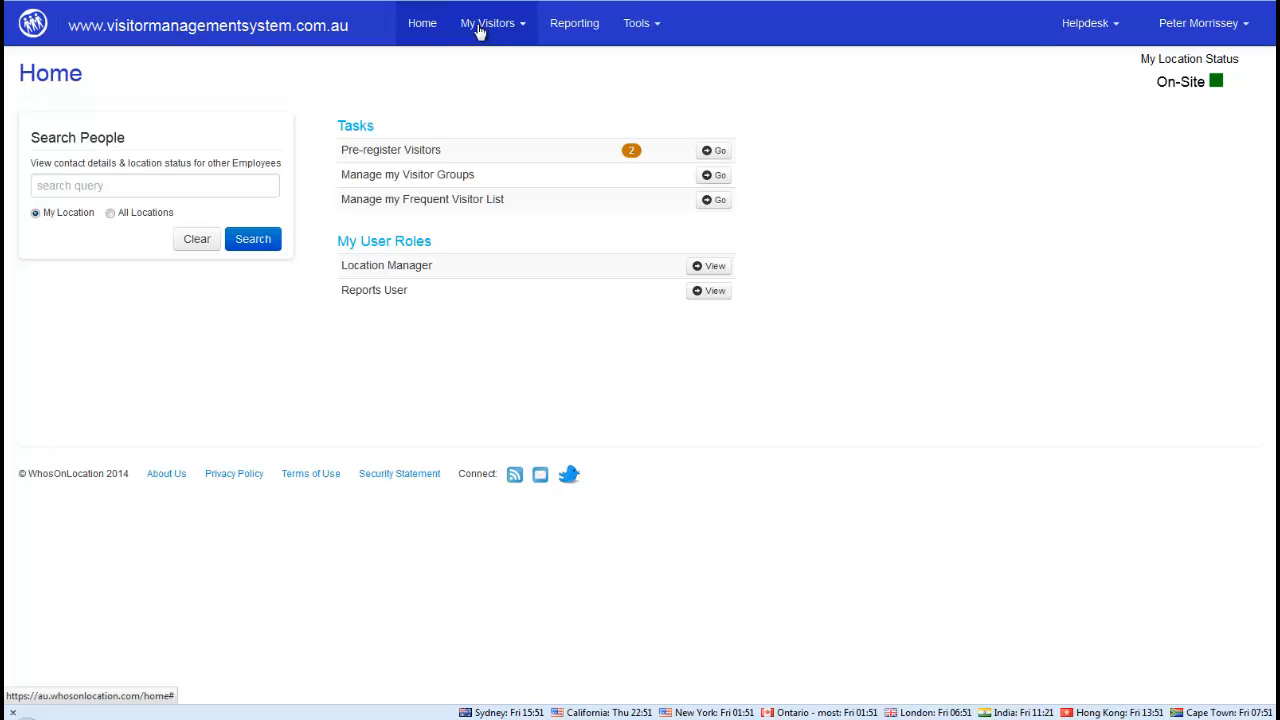
Look through the My Visitors, Tools and Helpdesk menus, then reopen My Visitors
click(491, 31)
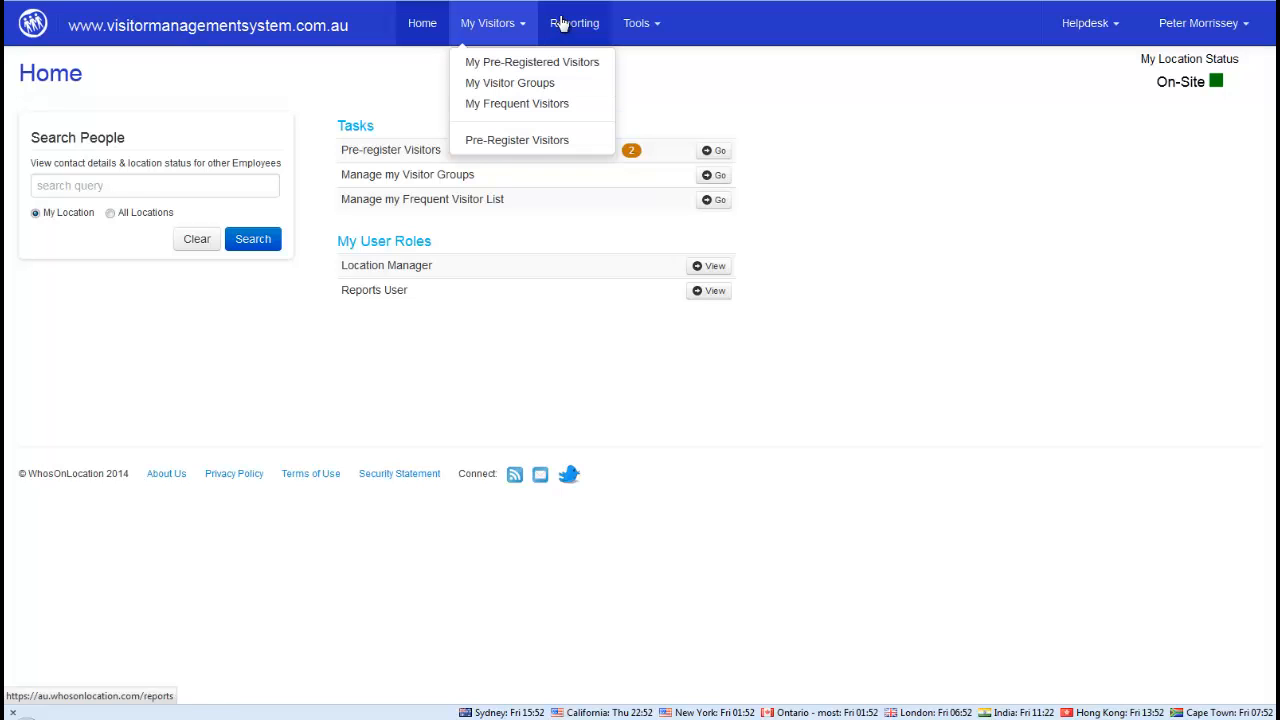
click(643, 25)
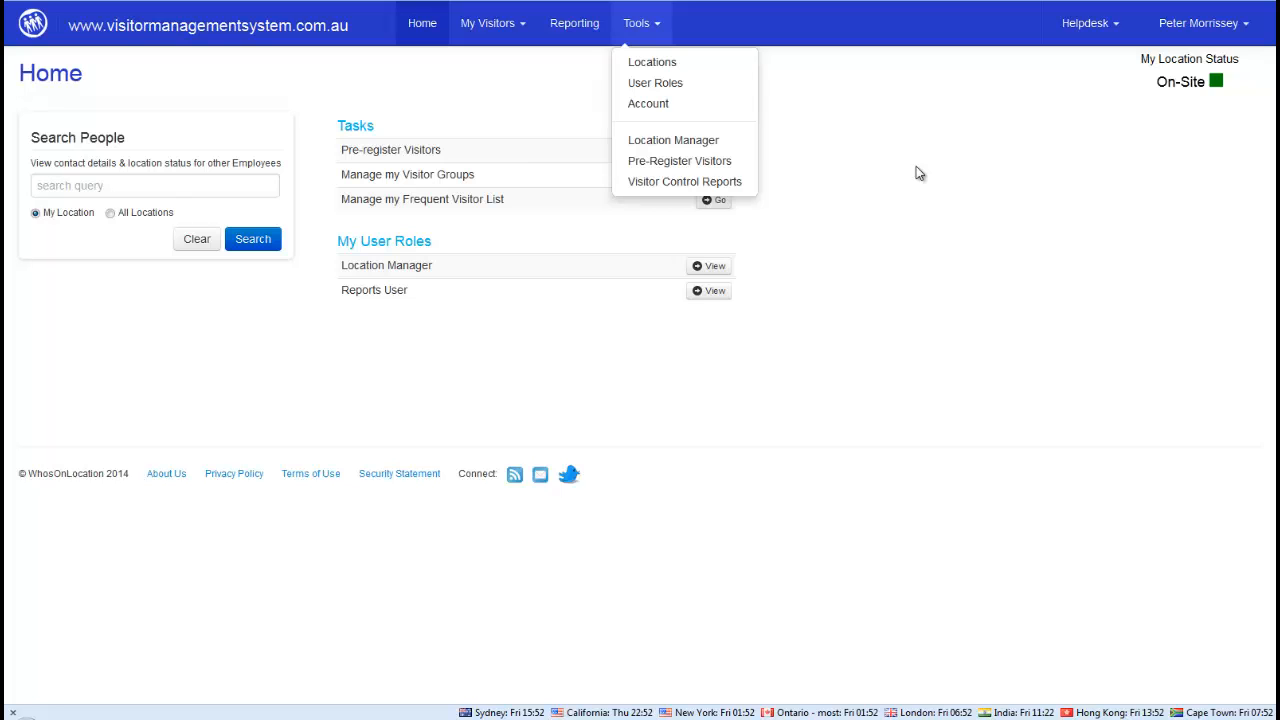
click(1118, 26)
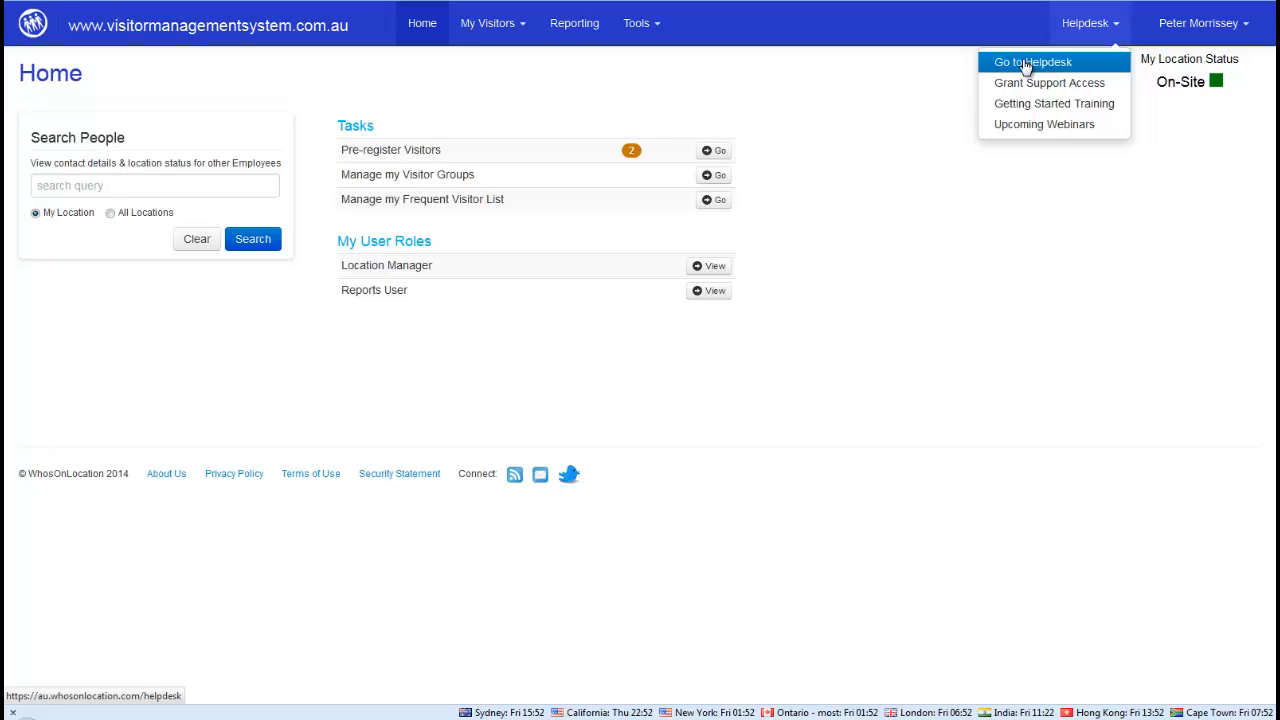
click(919, 72)
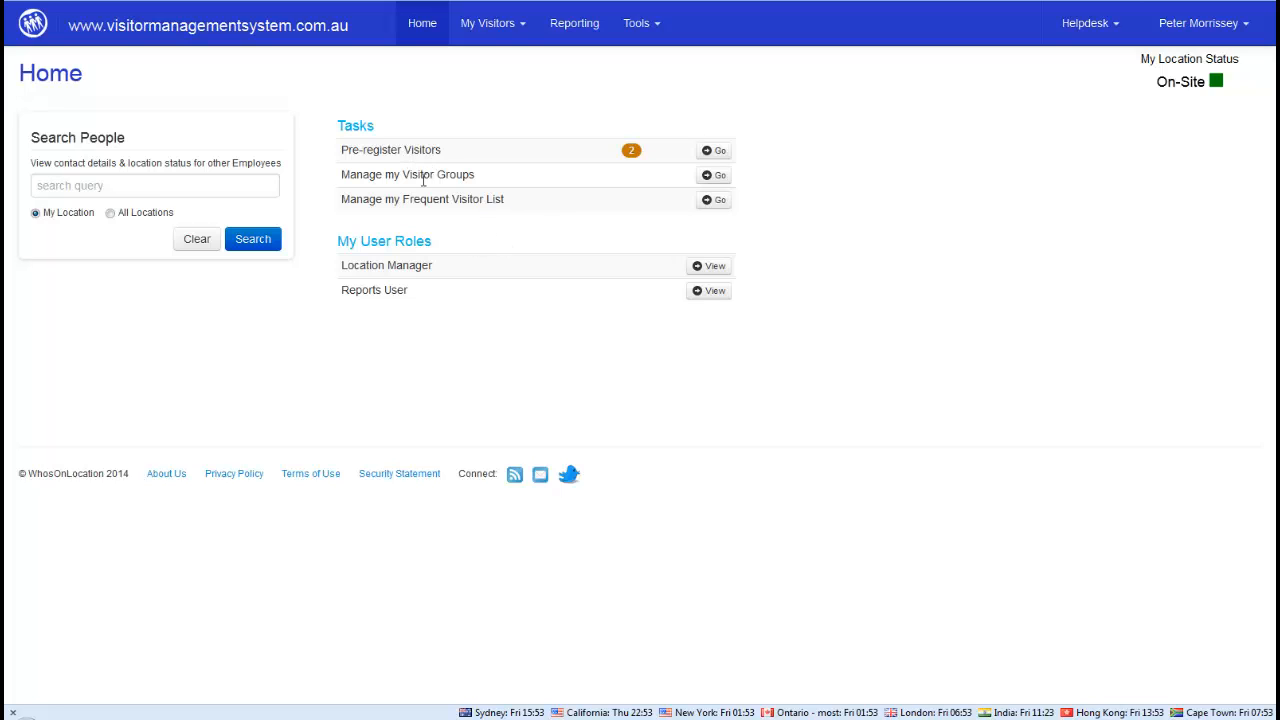
click(511, 31)
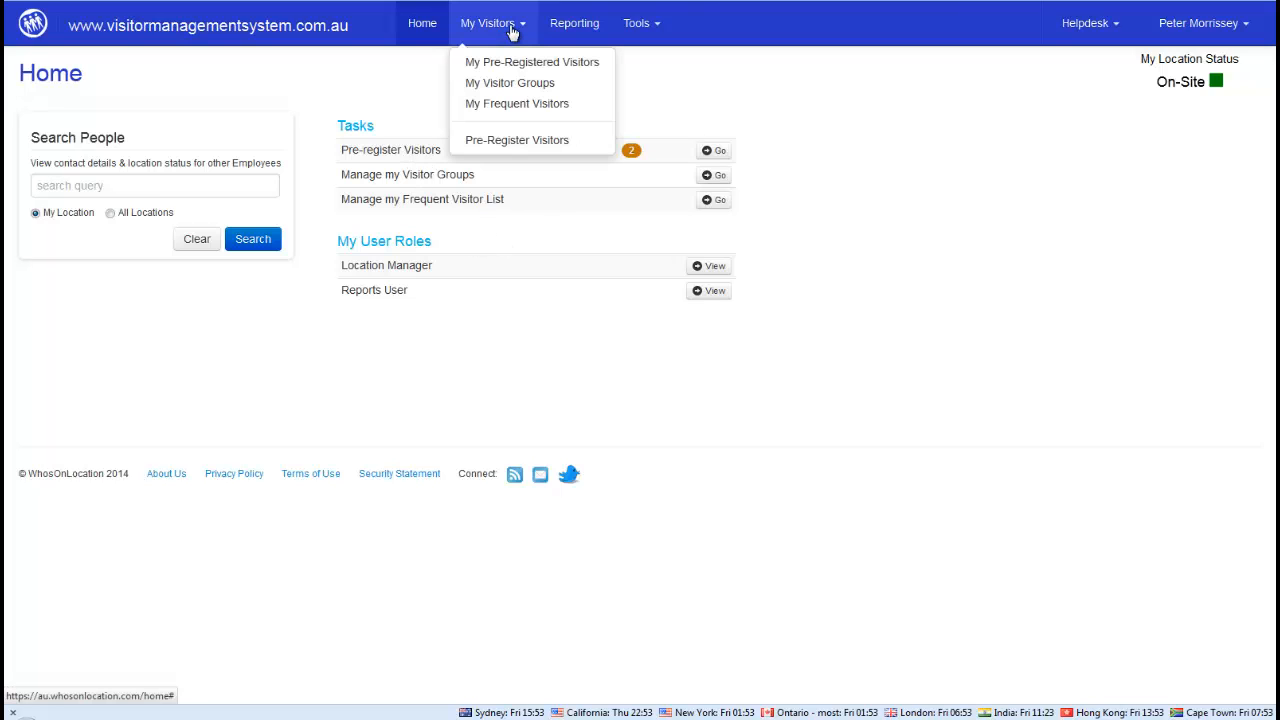
Start a visitor pre-registration expected on 09/05/2014 at 16:30
click(492, 146)
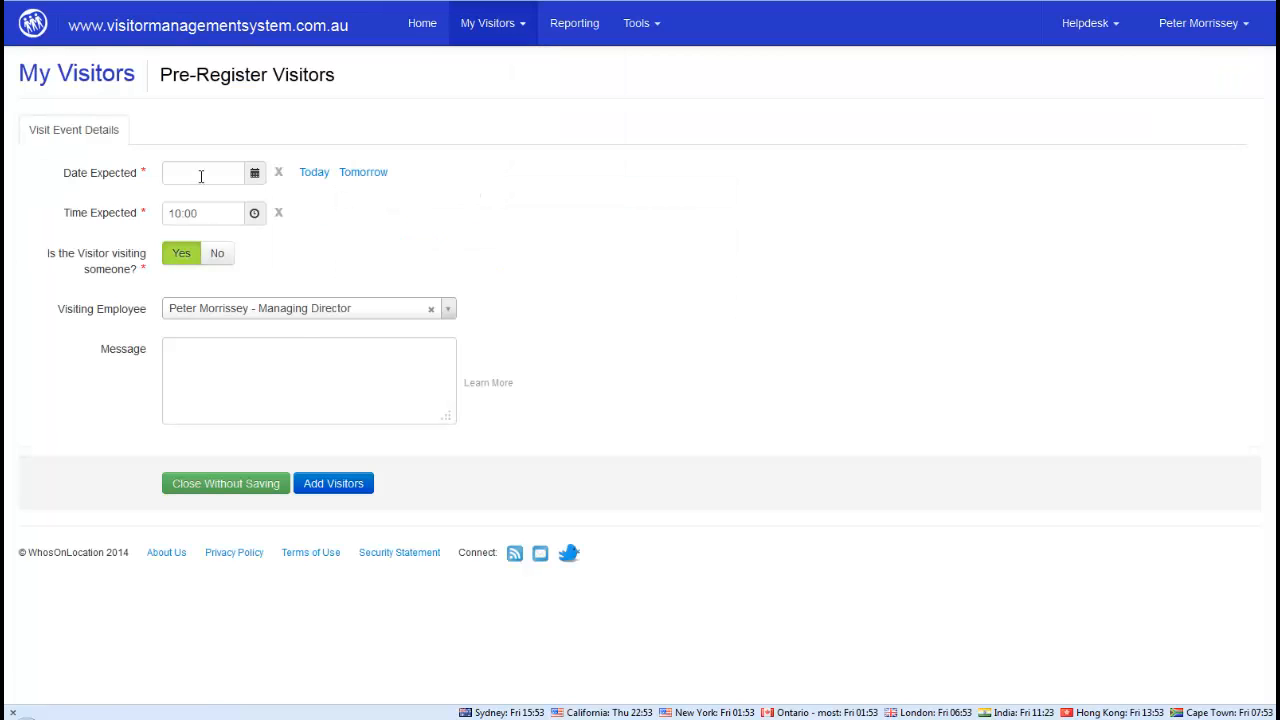
click(201, 176)
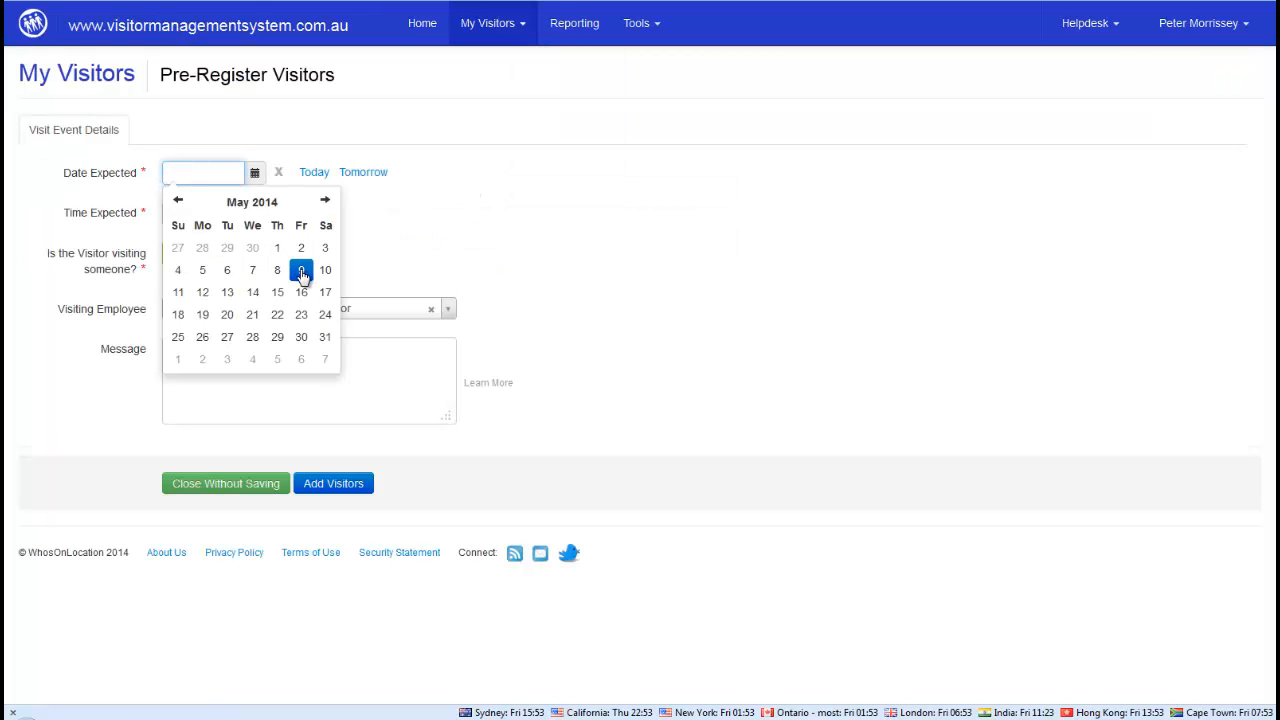
click(301, 272)
click(214, 214)
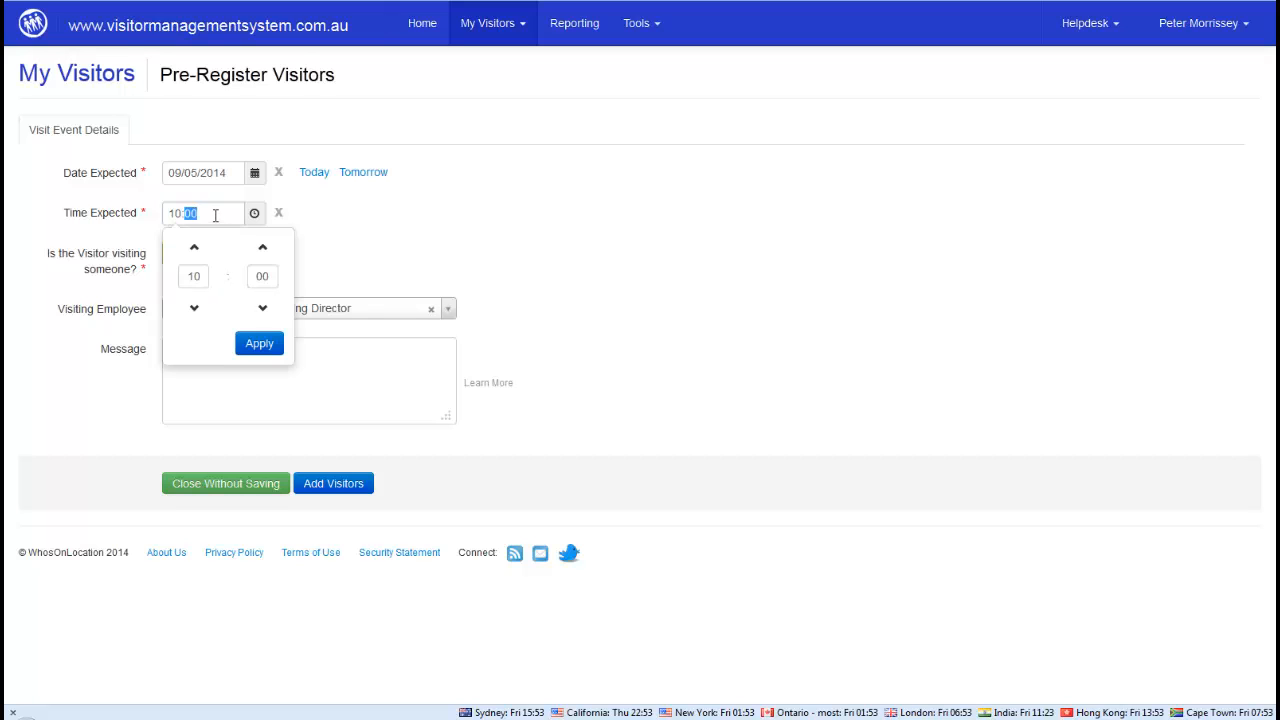
click(193, 248)
click(193, 248)
click(193, 248)
click(193, 248)
click(193, 248)
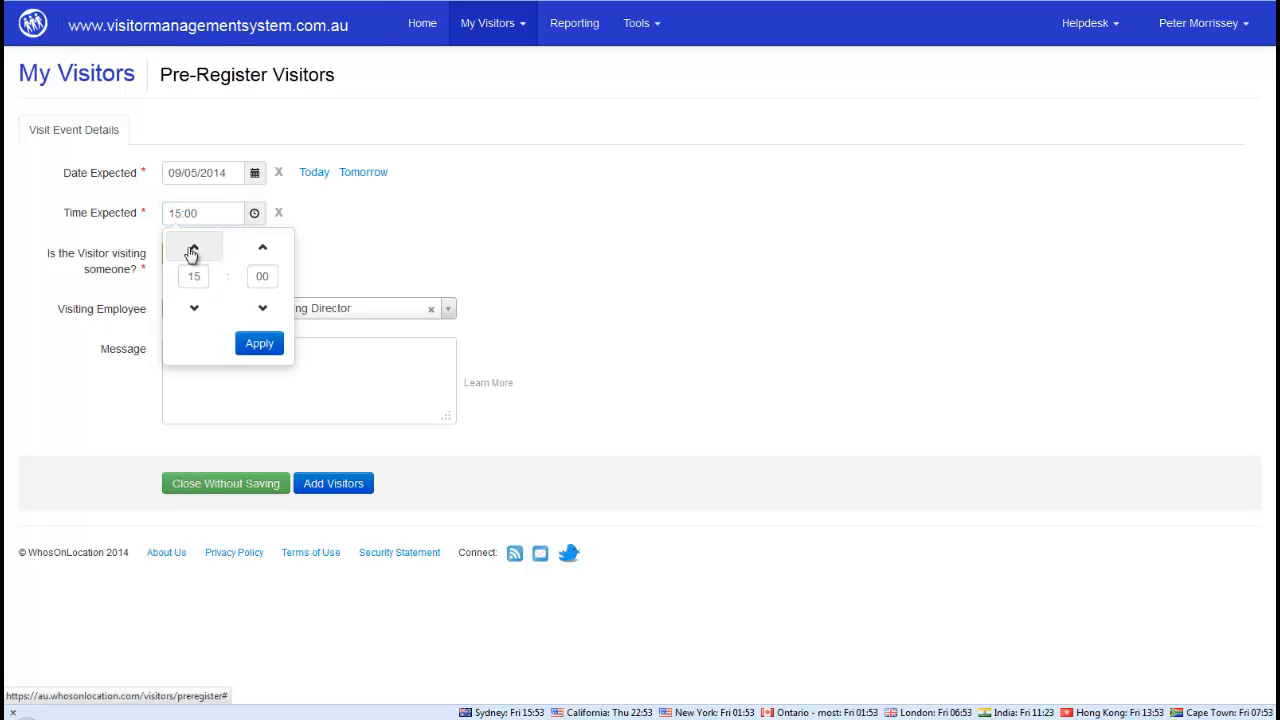
click(193, 249)
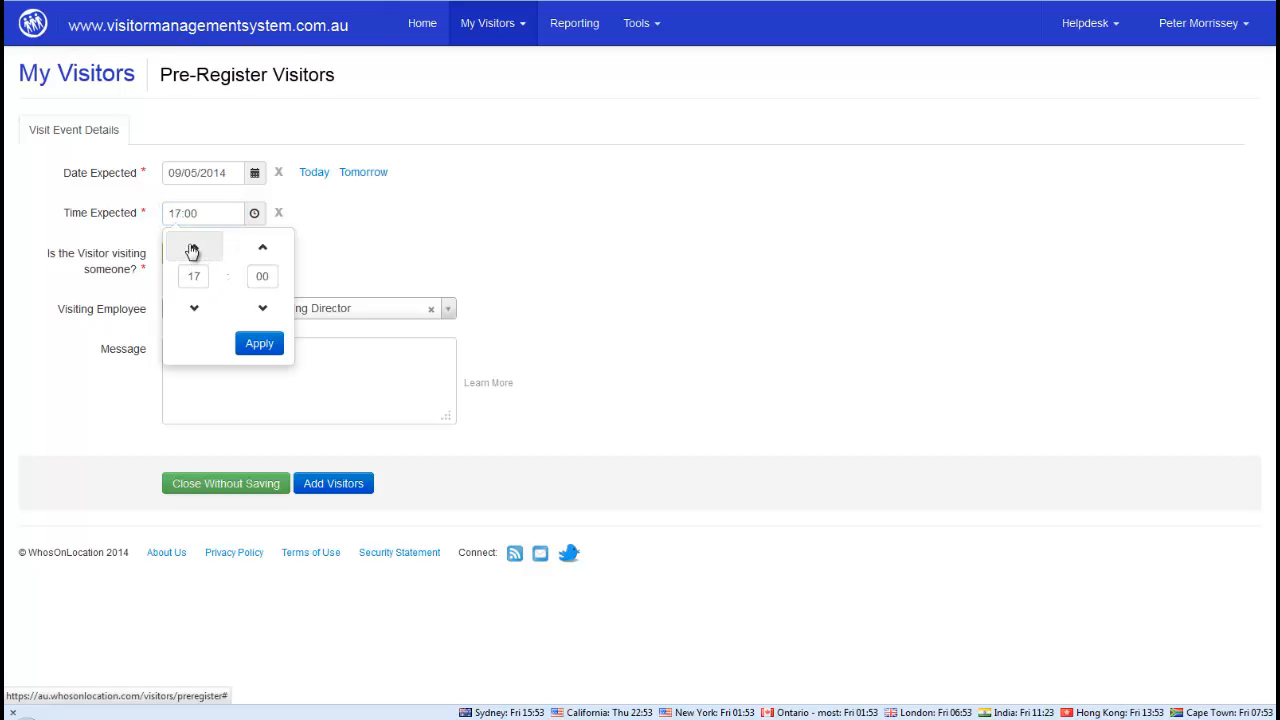
click(194, 310)
click(266, 251)
click(267, 252)
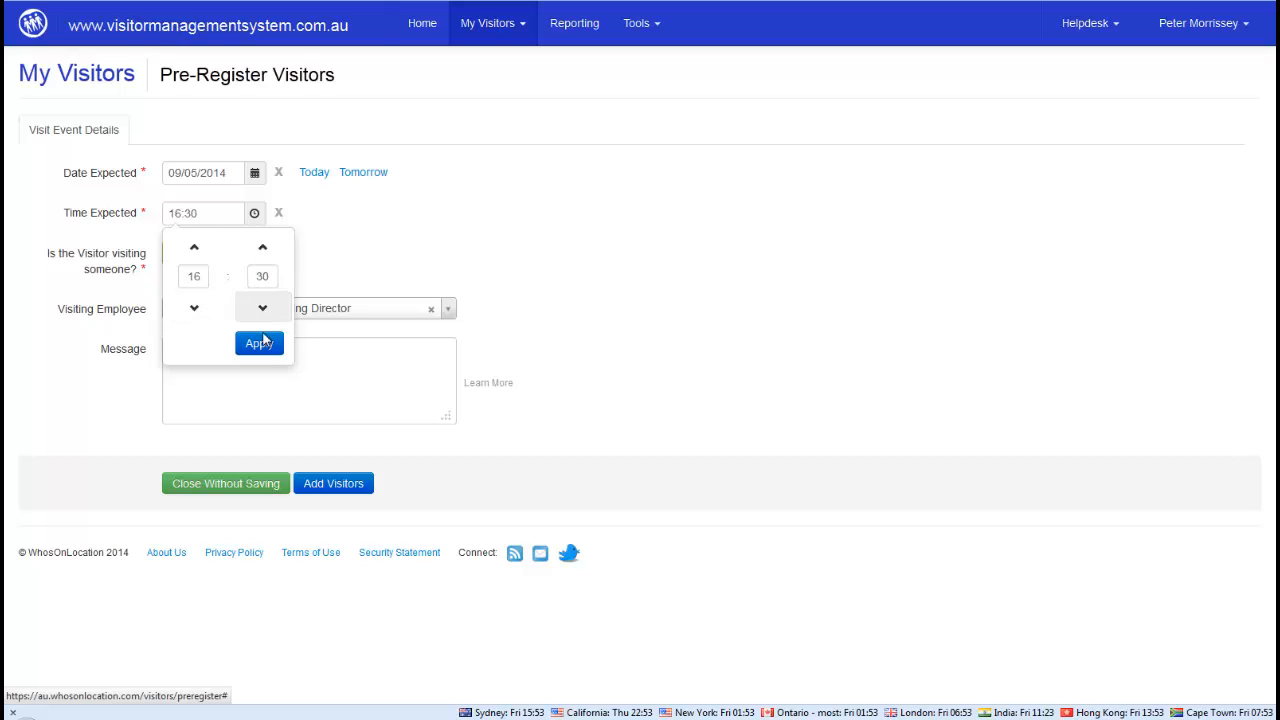
click(259, 343)
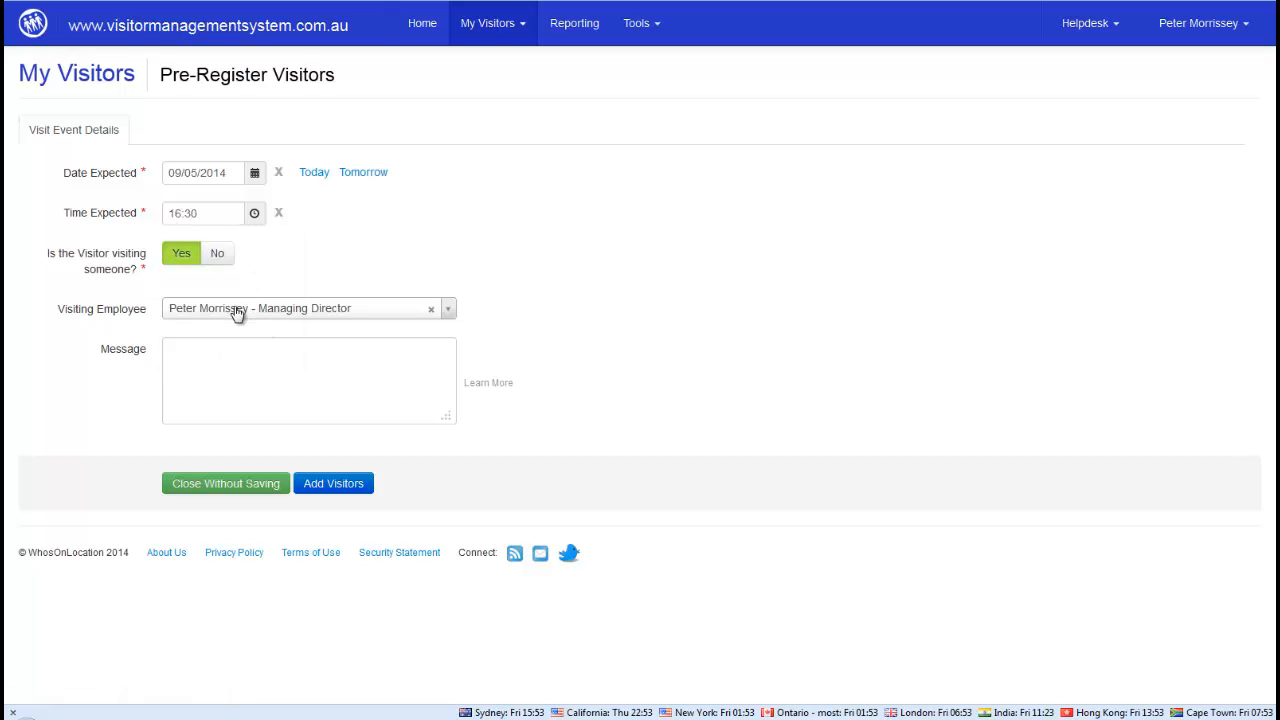
Pick the administrator as visited employee, add a projector room message, and continue to visitors
click(243, 315)
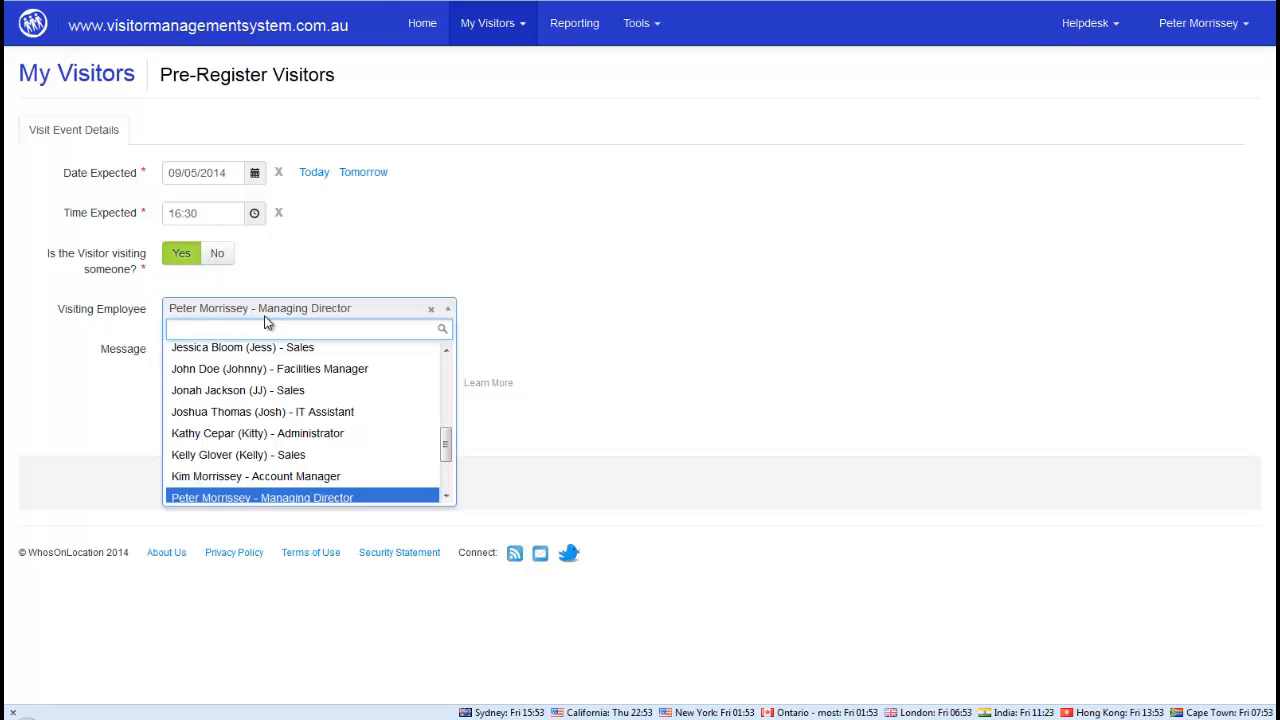
text(Kath)
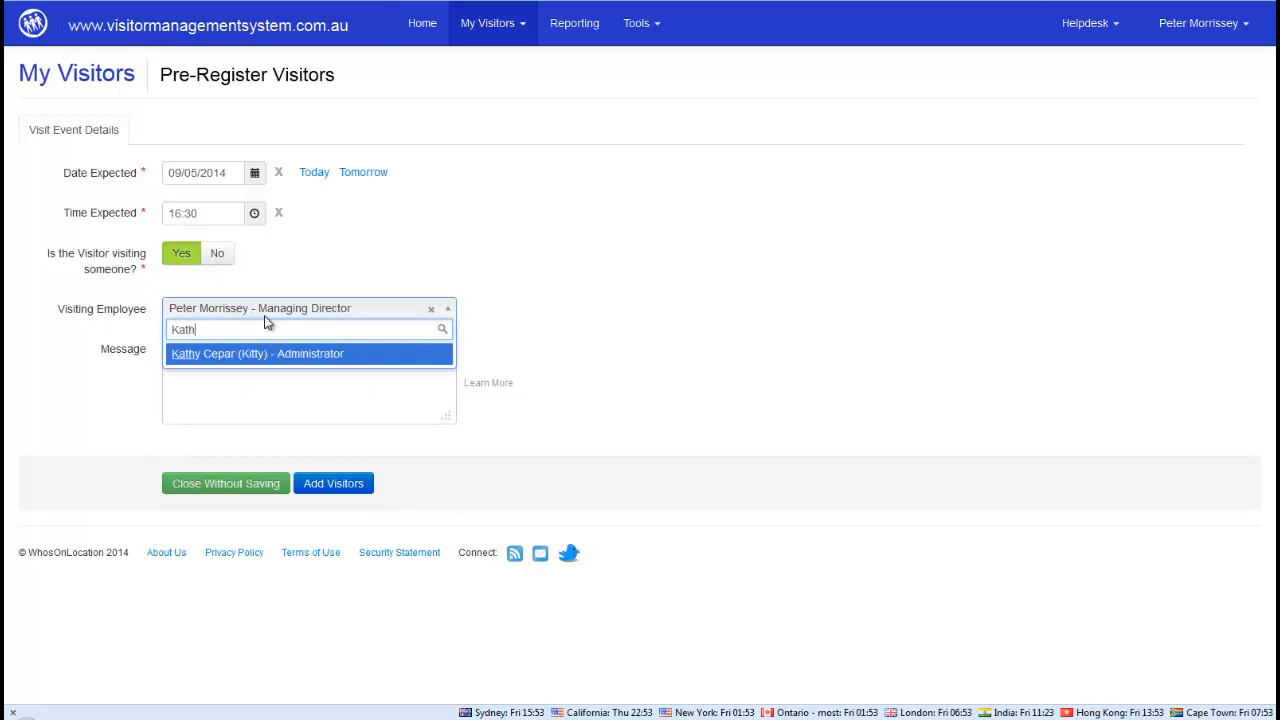
click(205, 357)
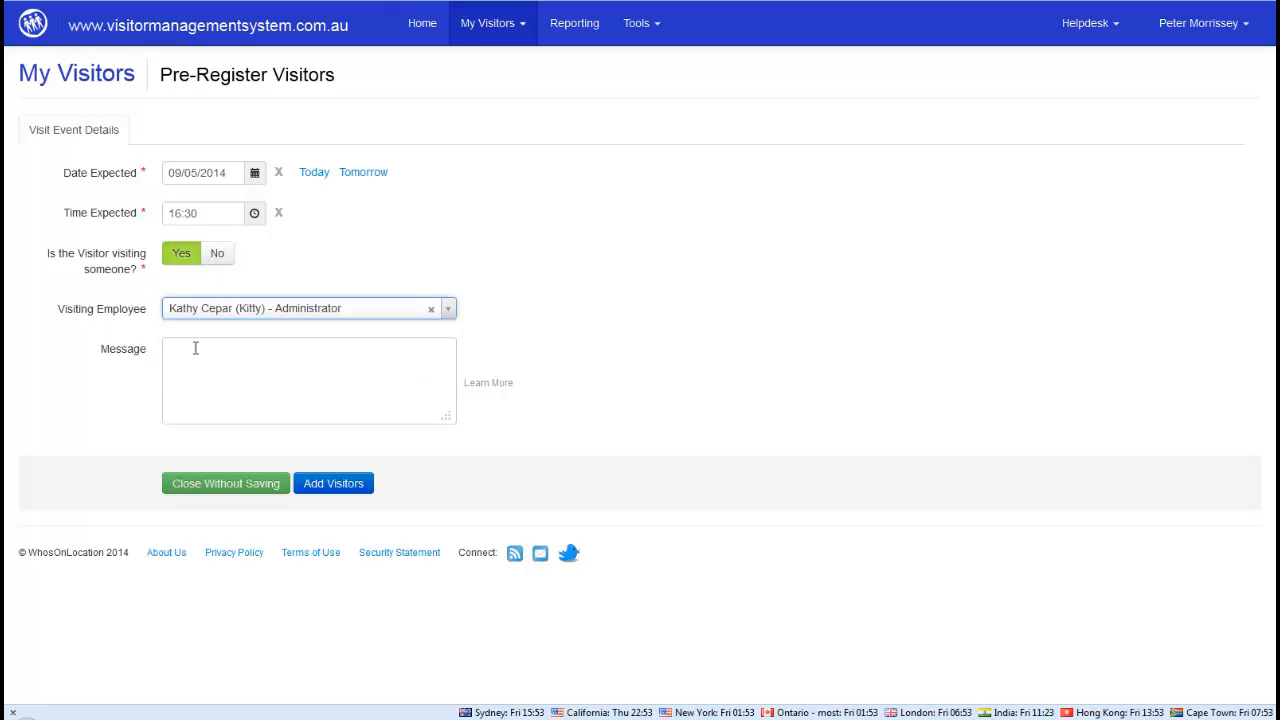
click(193, 356)
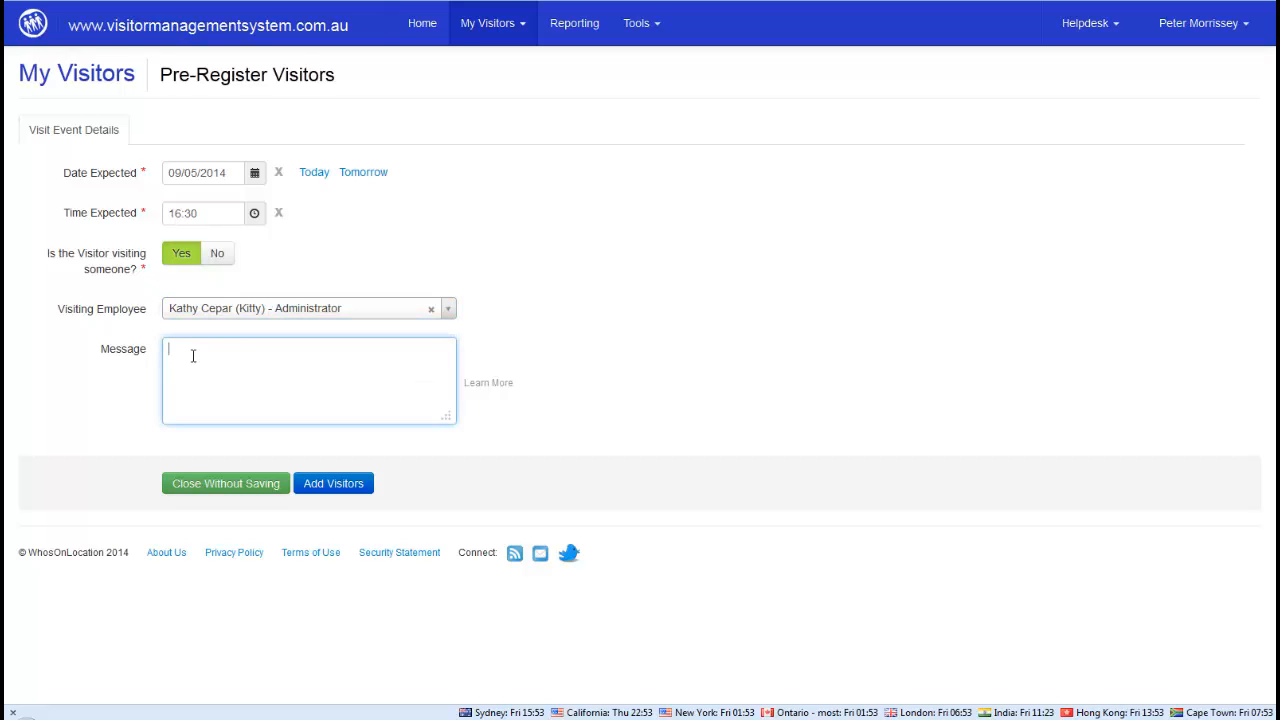
text(Please send to the prjector)
key(BackSpace)
key(BackSpace)
key(BackSpace)
key(BackSpace)
key(BackSpace)
key(BackSpace)
text(ojector room)
click(336, 488)
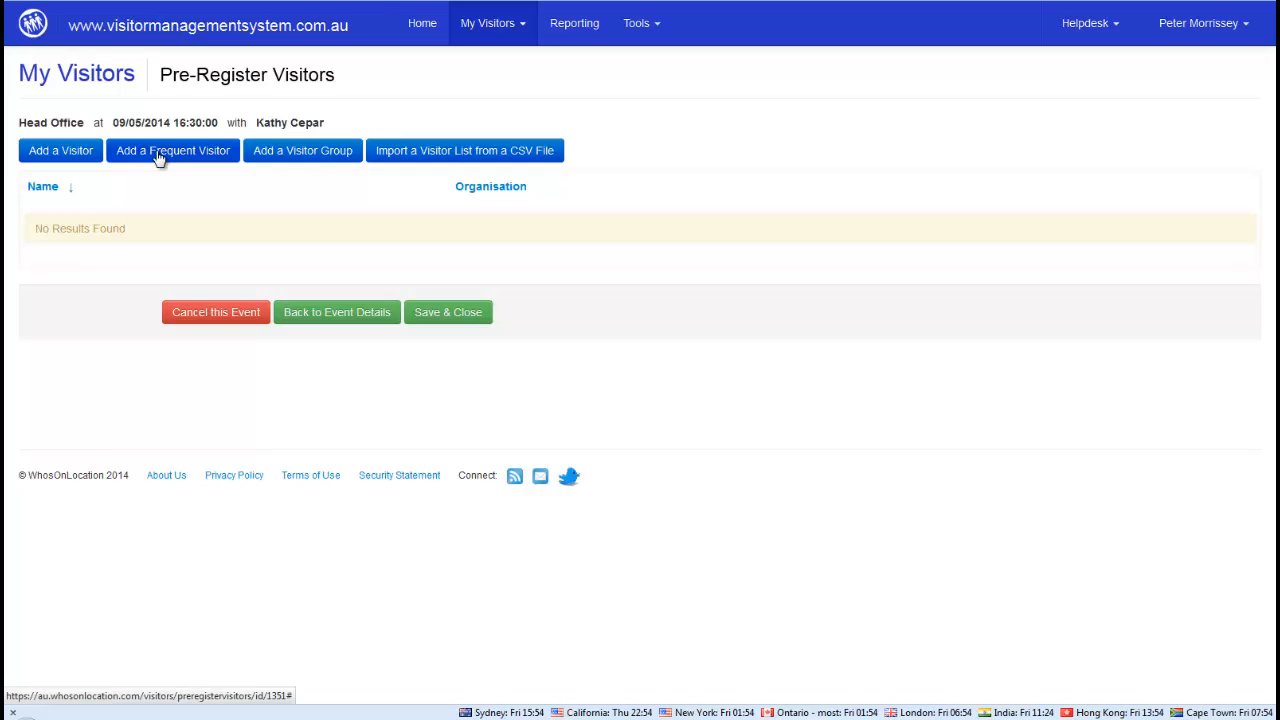
Add the McDonald Printing frequent visitor to the 16:30 visit and save it
click(158, 158)
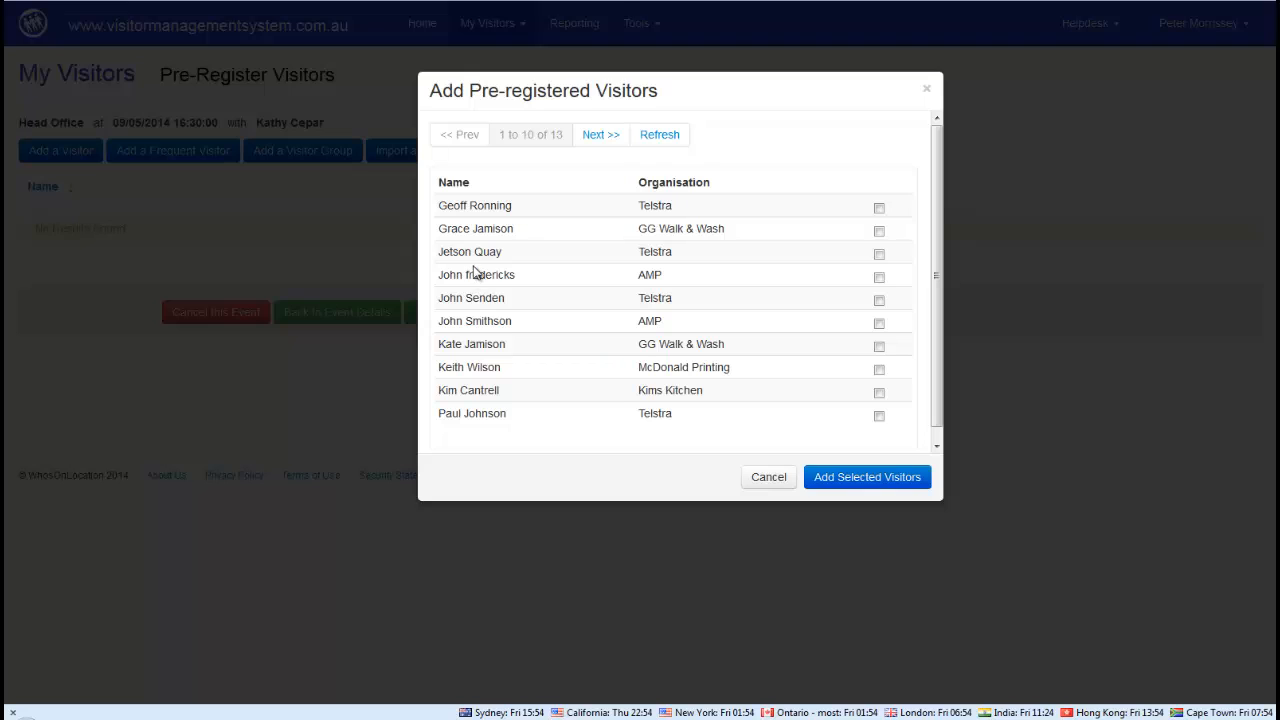
drag(438, 366, 508, 369)
click(879, 370)
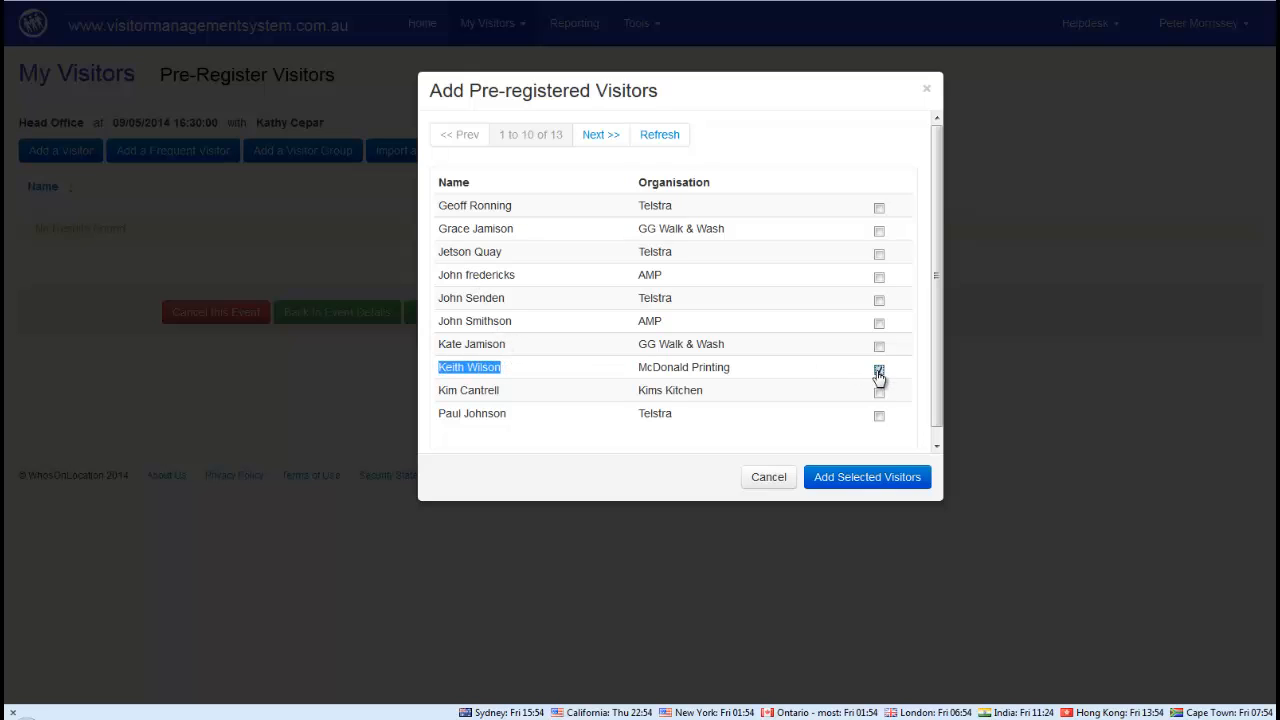
click(867, 477)
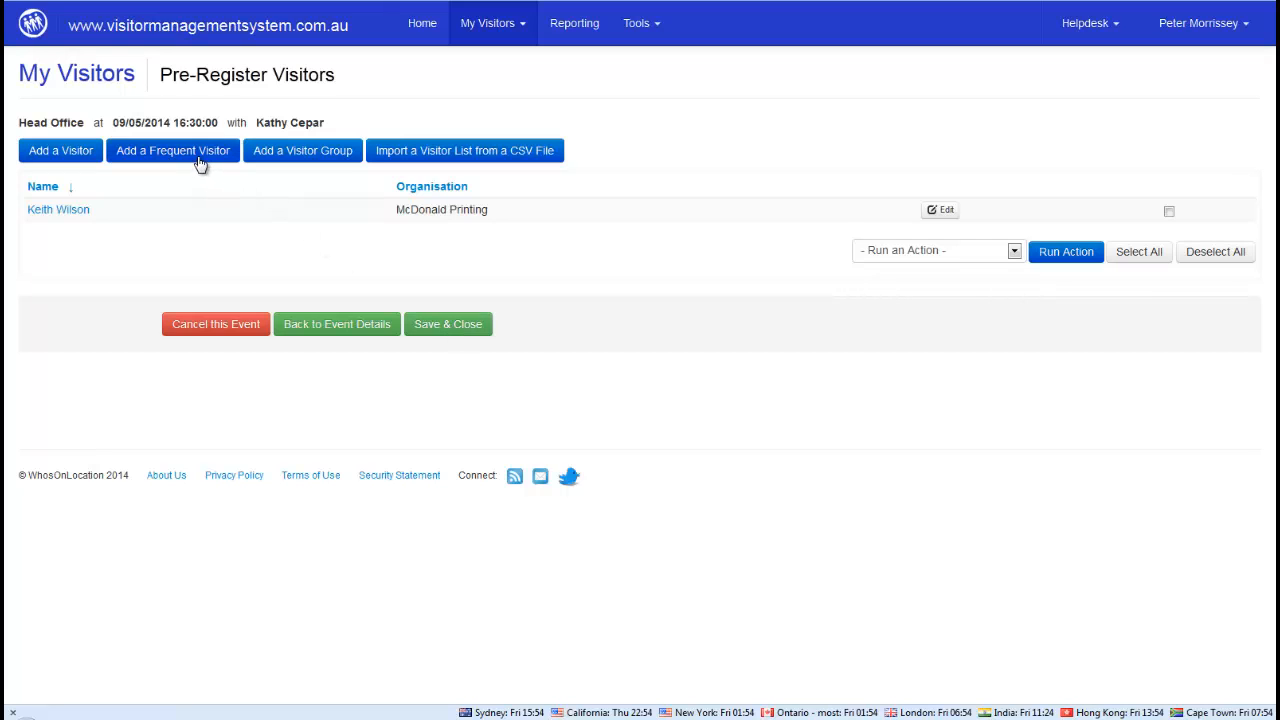
click(447, 326)
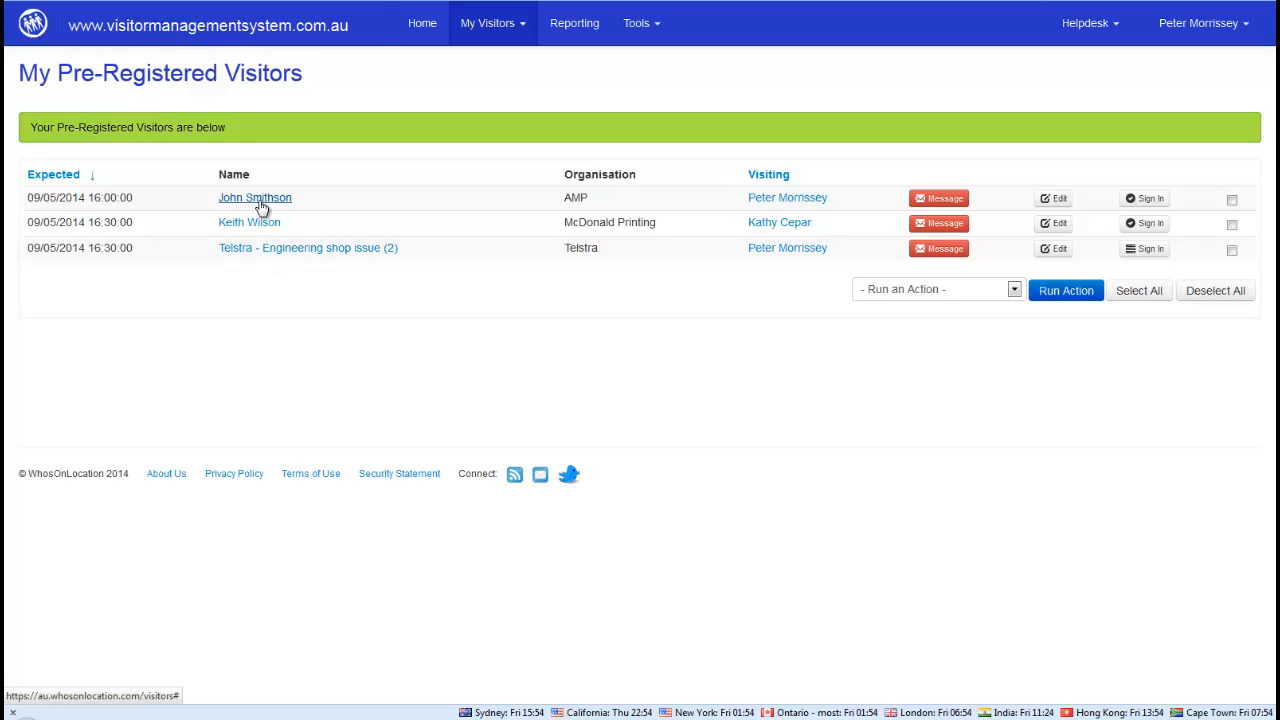
Inspect the Telstra group visit's two visitors and visited employee, then close the details
click(297, 252)
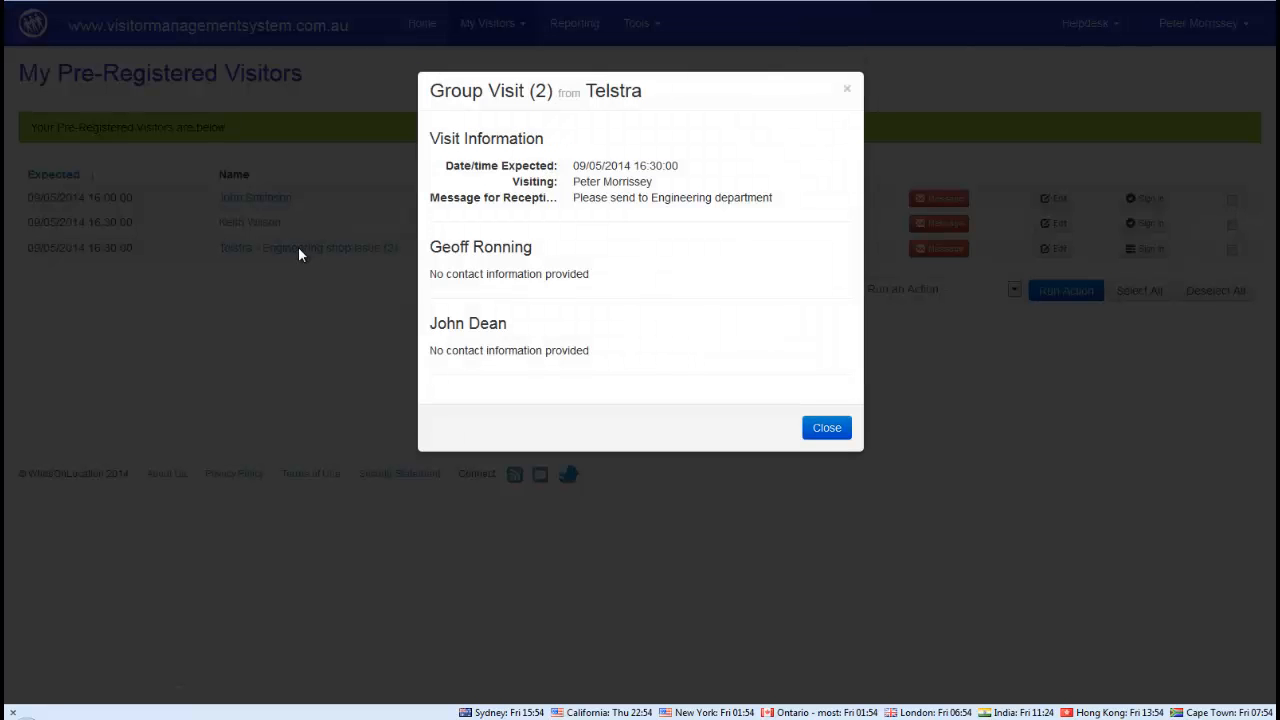
drag(432, 247, 511, 280)
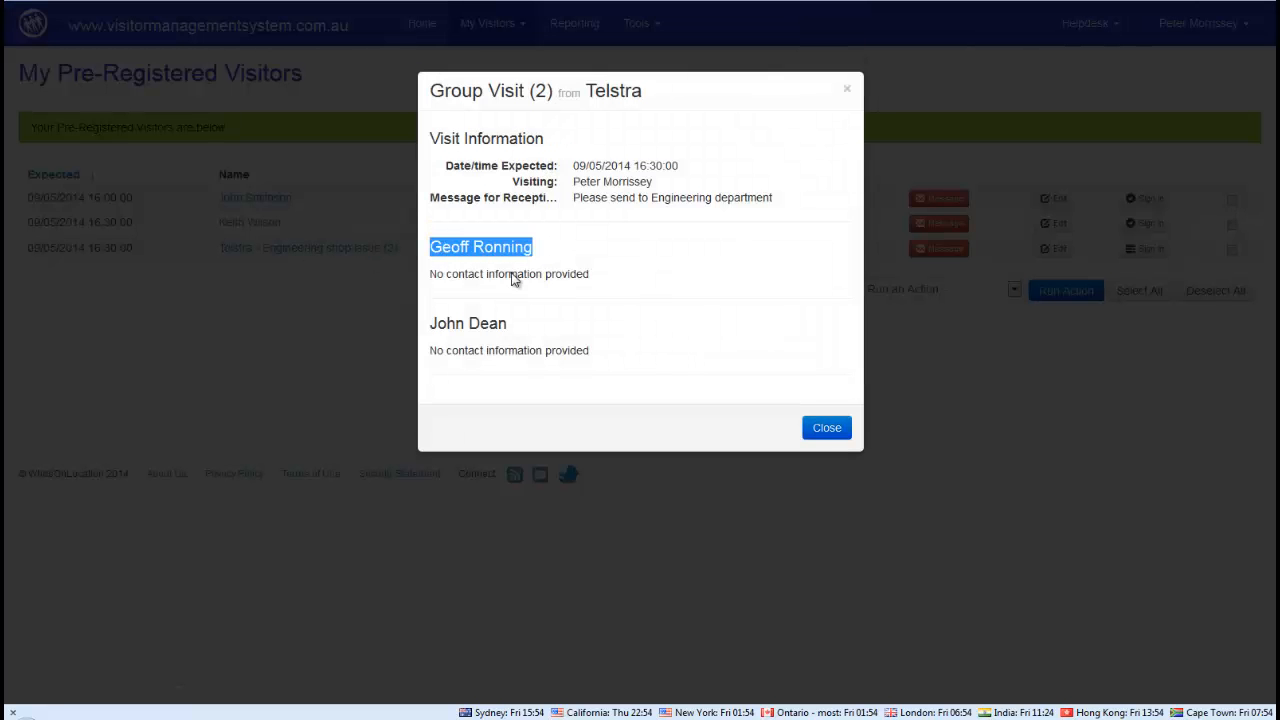
drag(431, 323, 507, 323)
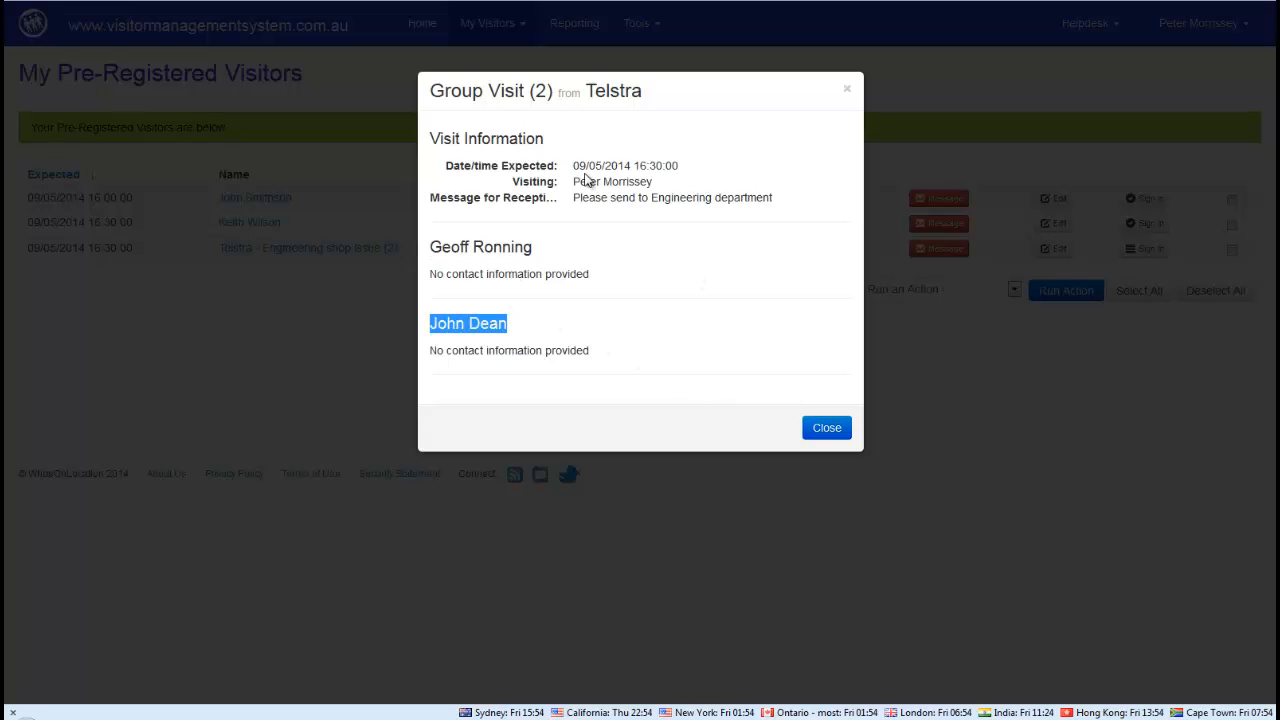
drag(575, 181, 652, 182)
click(826, 428)
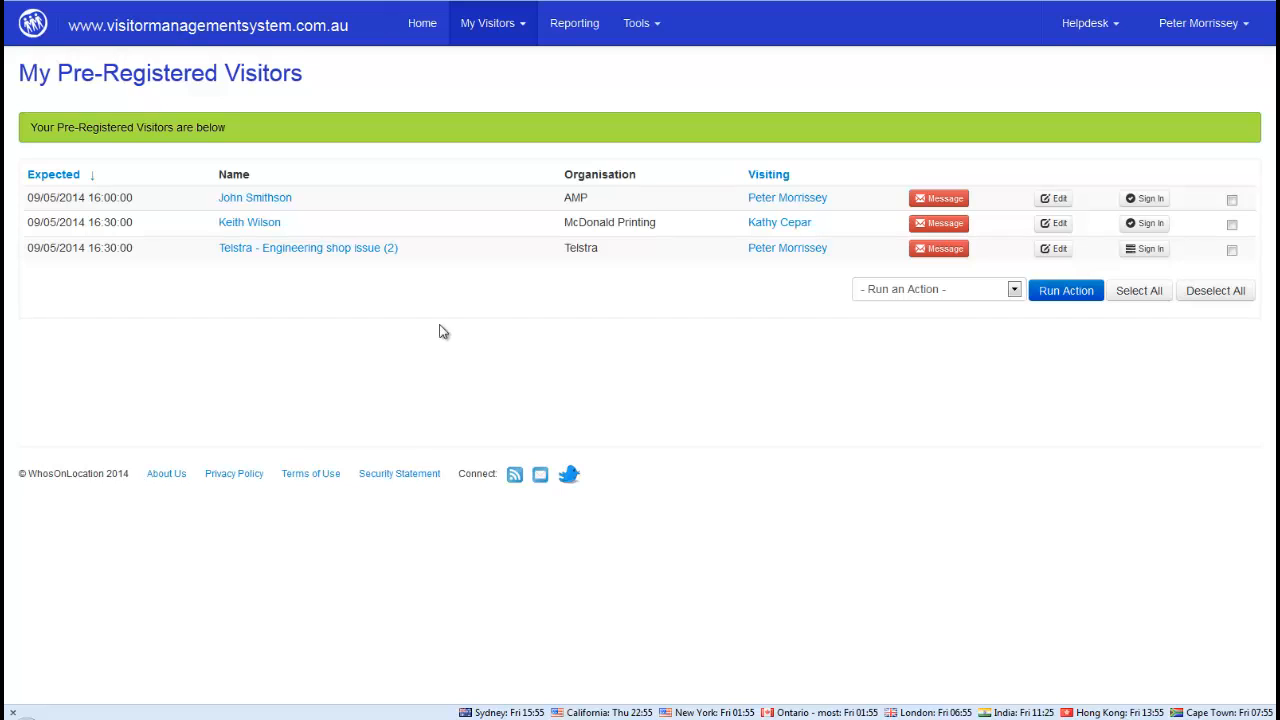
Begin a new pre-registration with expected date 09/05/2014 and time 17:00
click(485, 35)
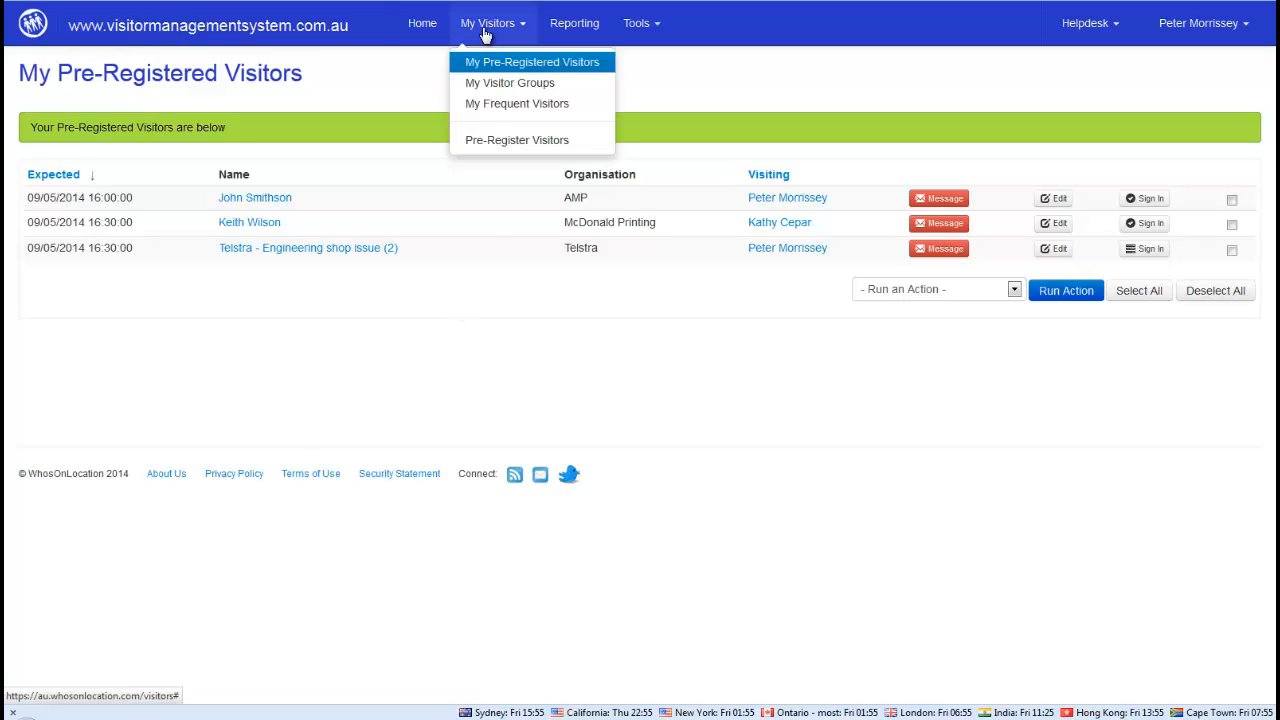
click(482, 140)
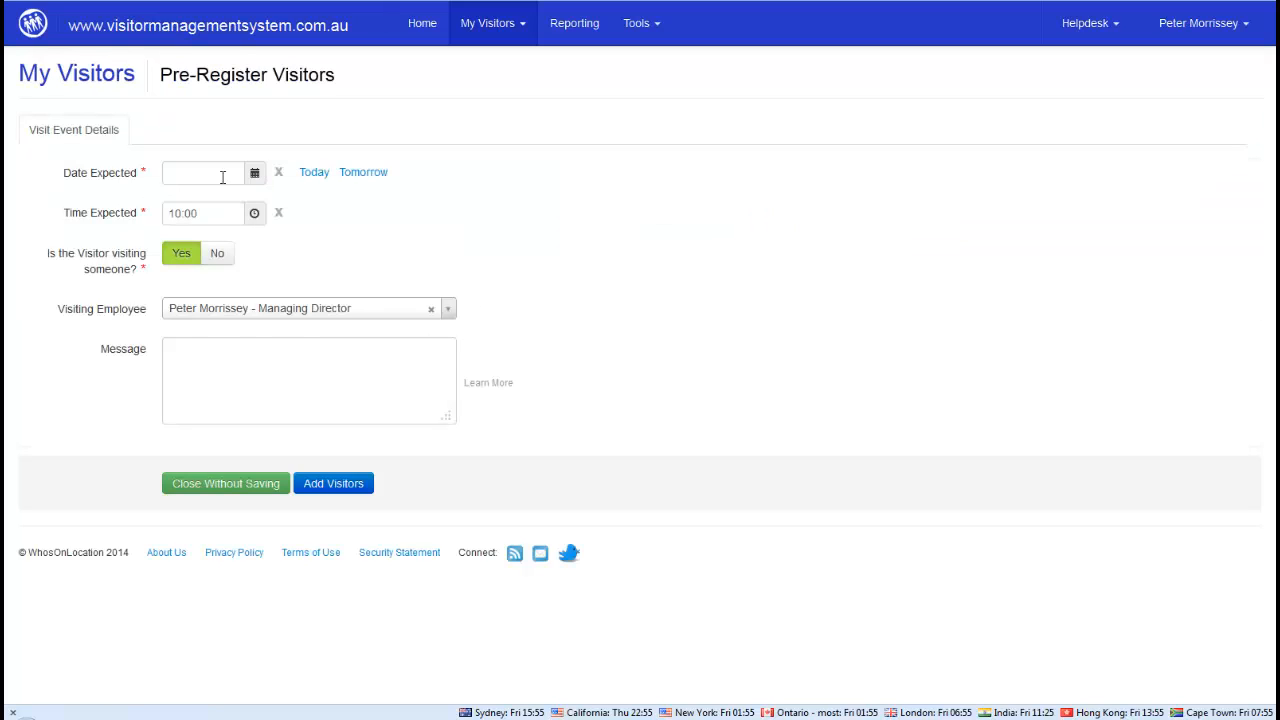
click(257, 174)
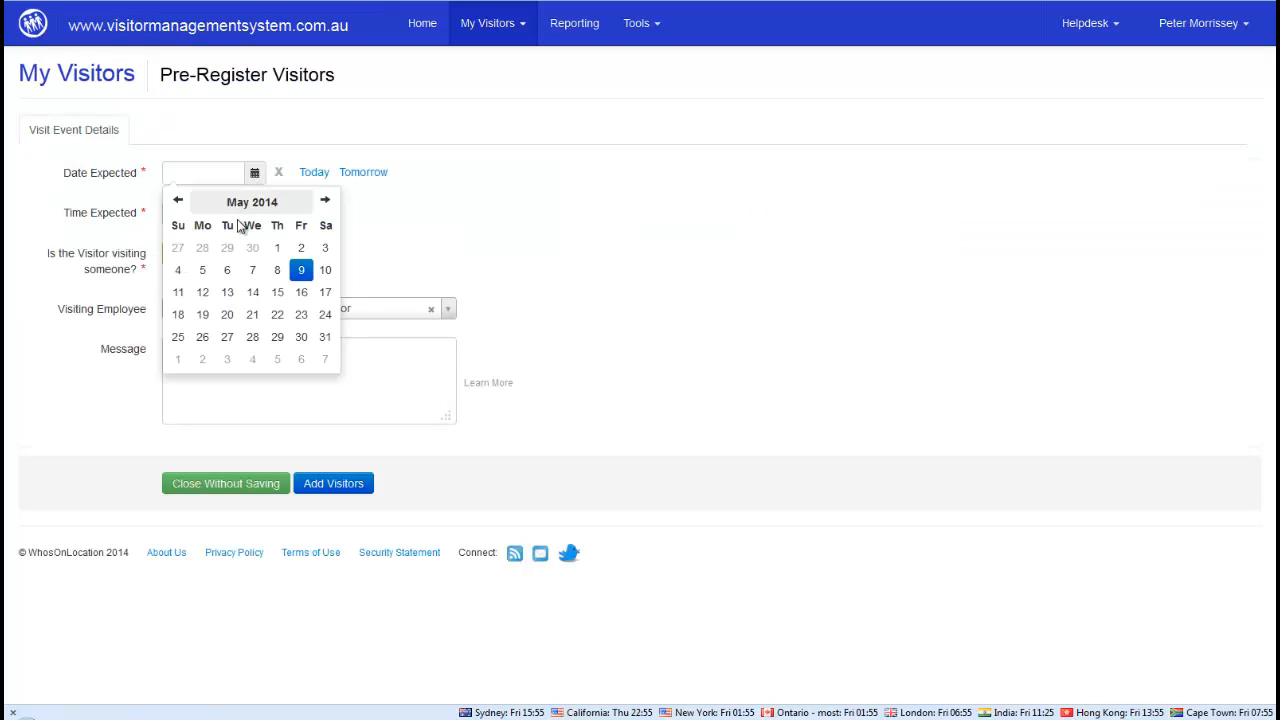
click(300, 270)
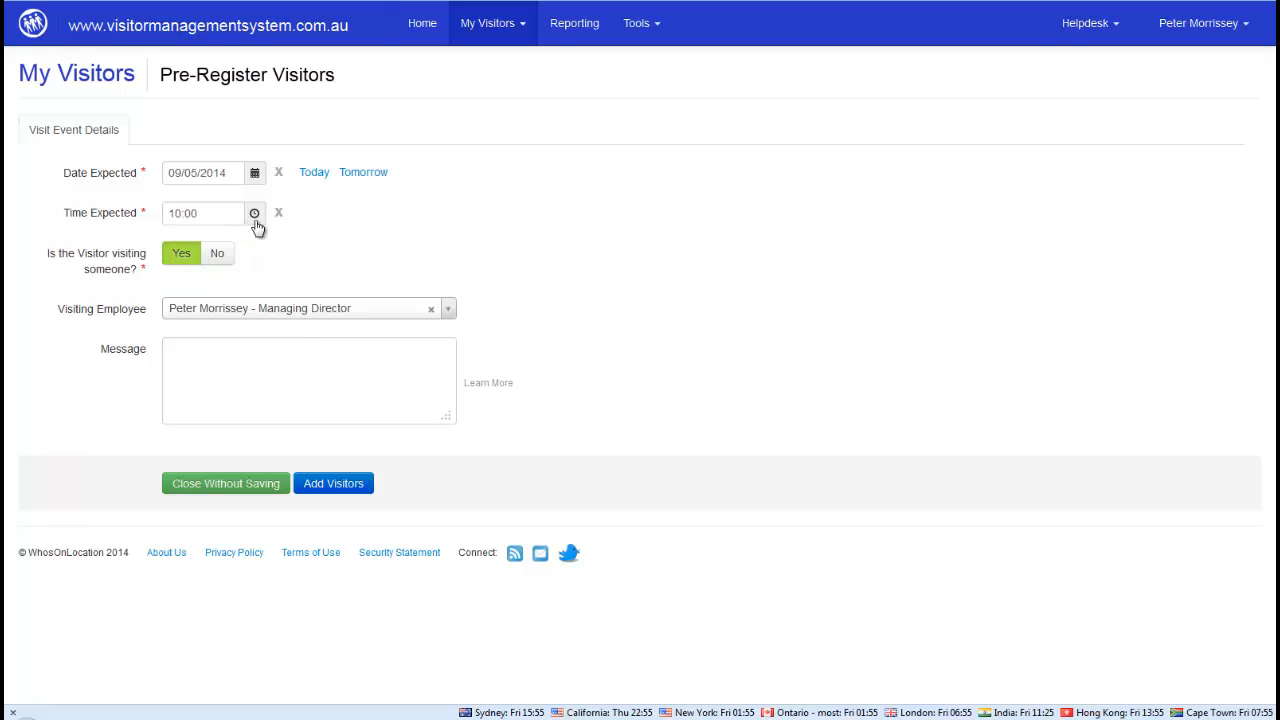
click(254, 216)
click(194, 250)
click(195, 250)
click(196, 251)
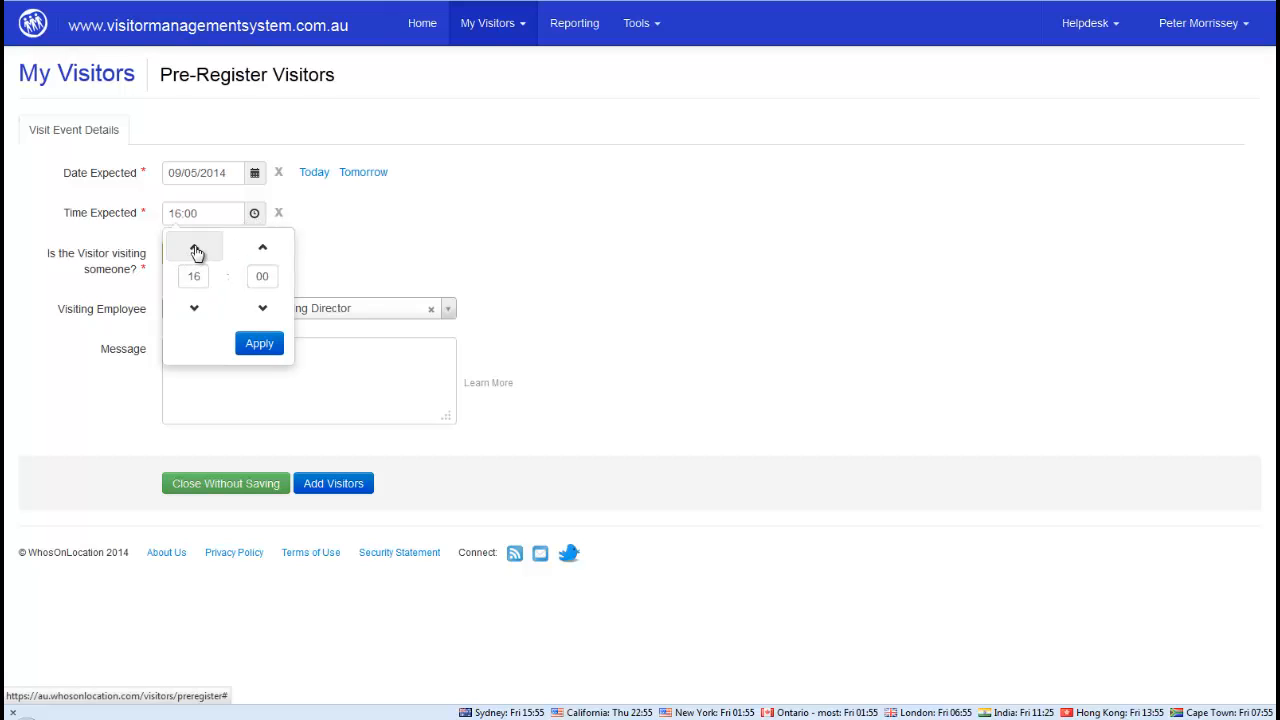
click(257, 344)
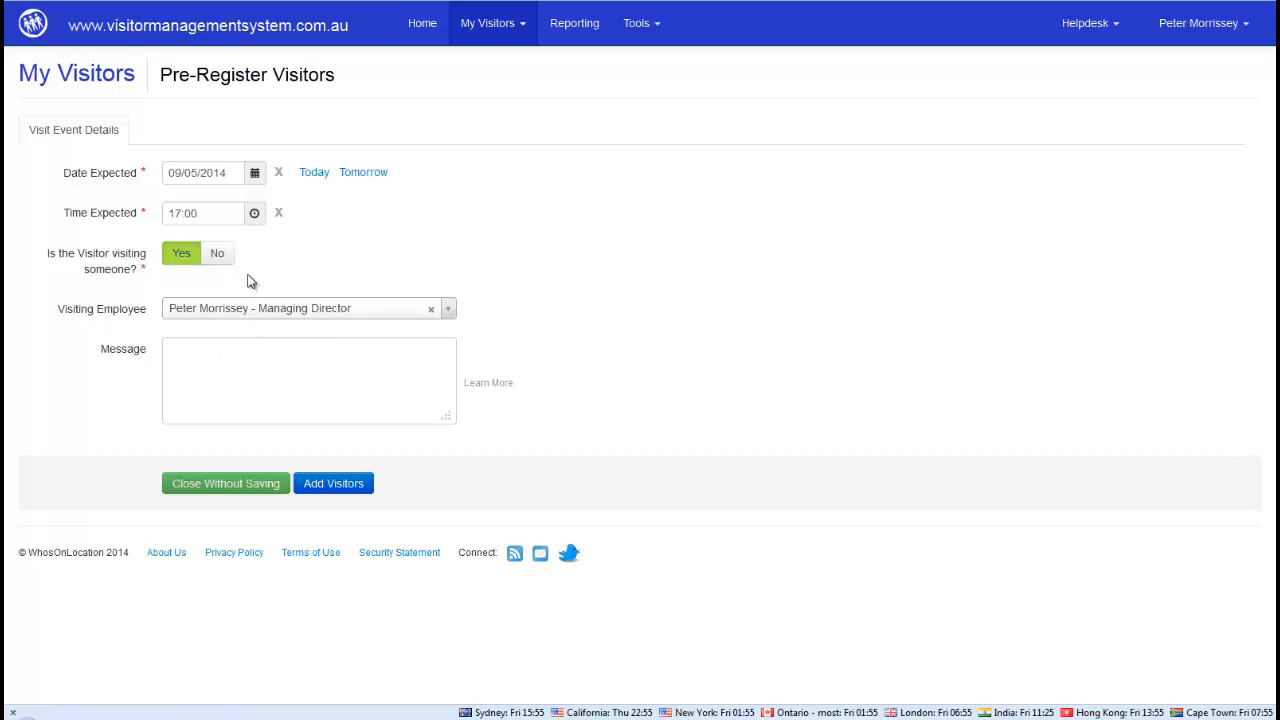
click(232, 355)
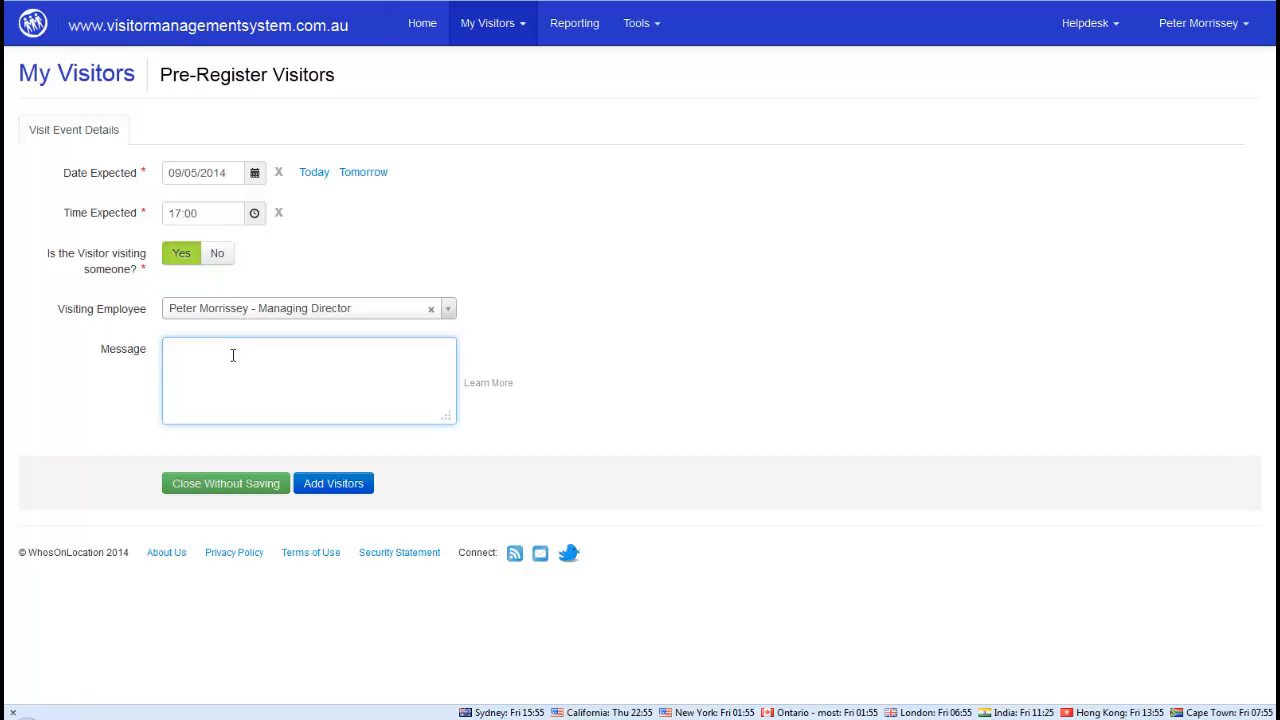
Add the Telstra frequent visitor to the 17:00 visit
click(336, 489)
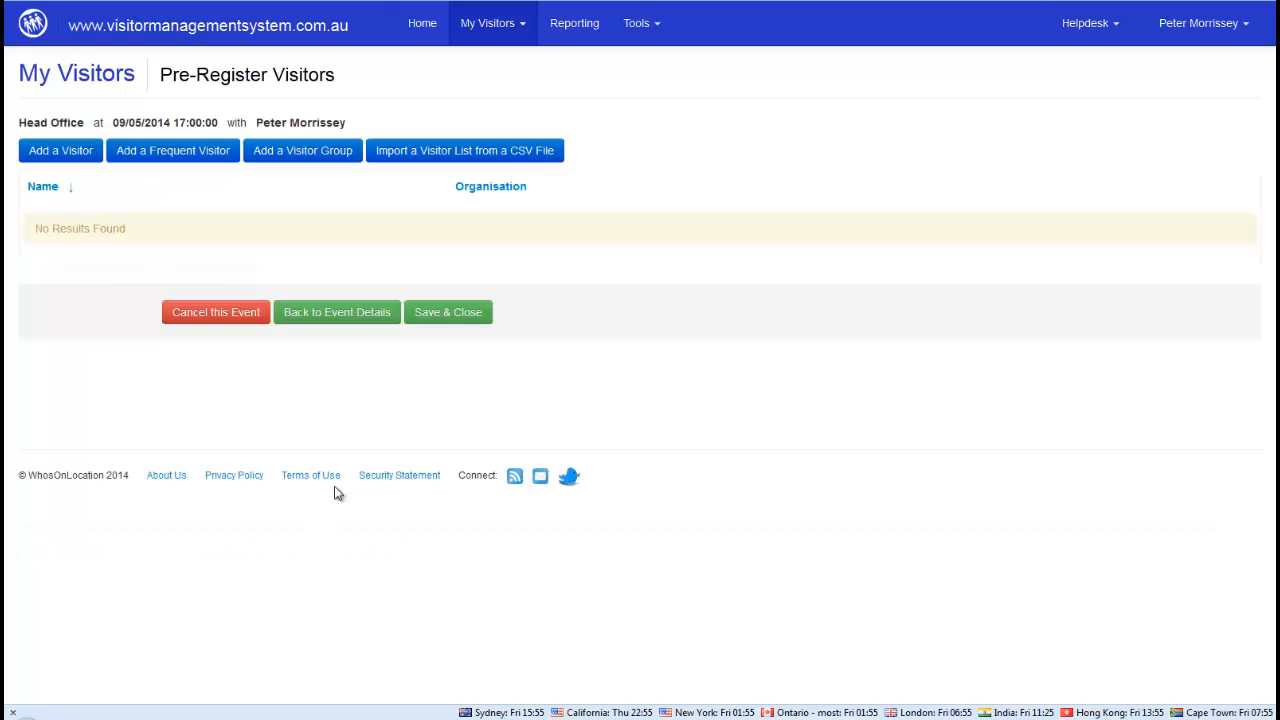
click(185, 150)
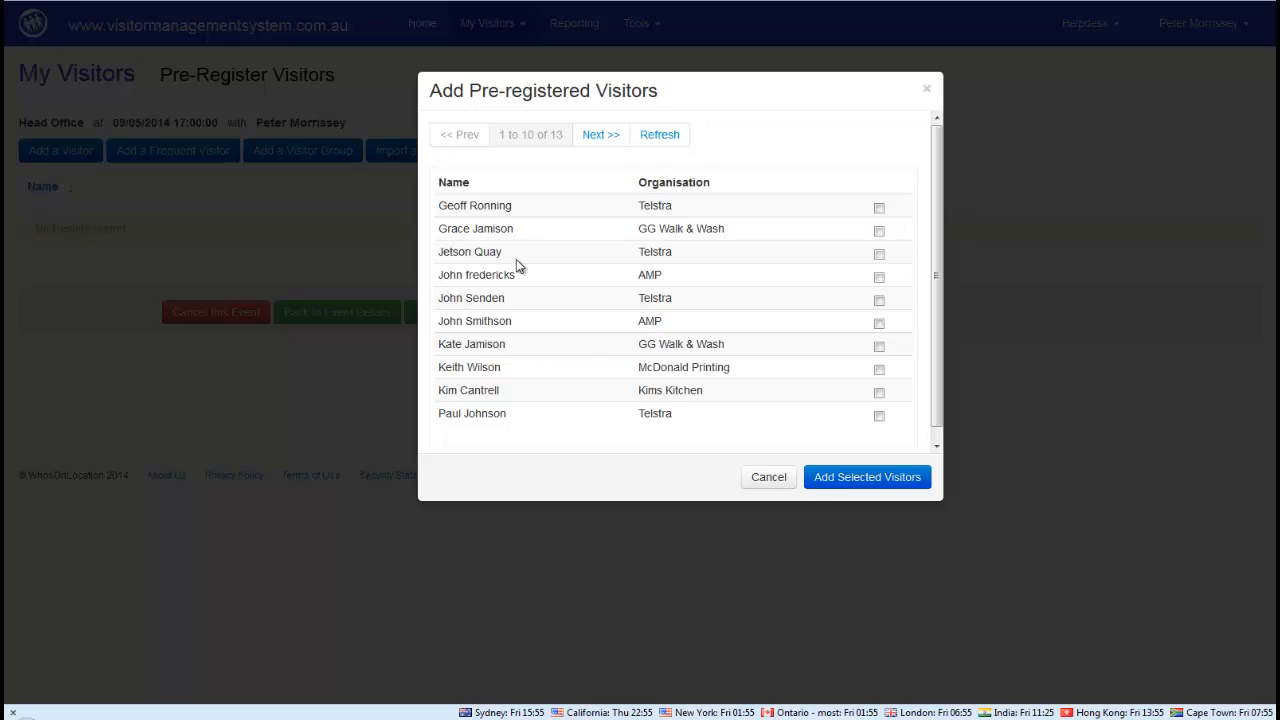
click(879, 254)
click(860, 477)
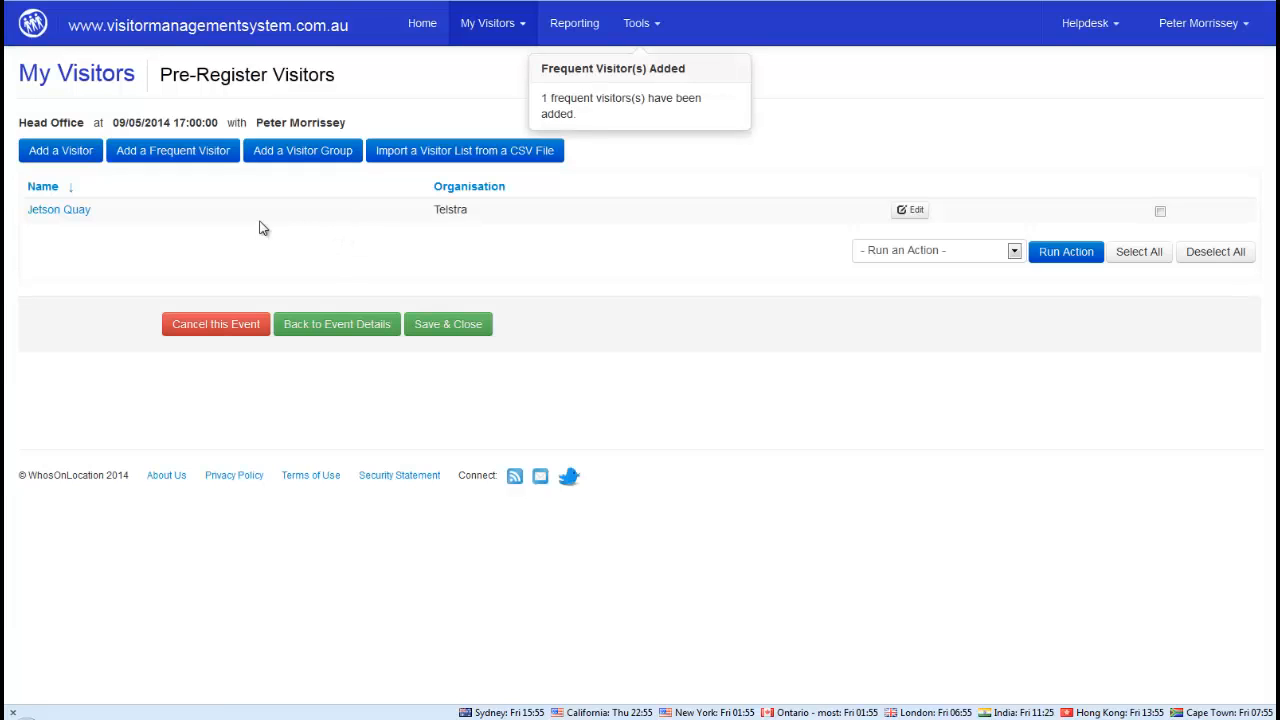
Set the Telstra visitor's purpose of visit to Meeting and save
click(908, 210)
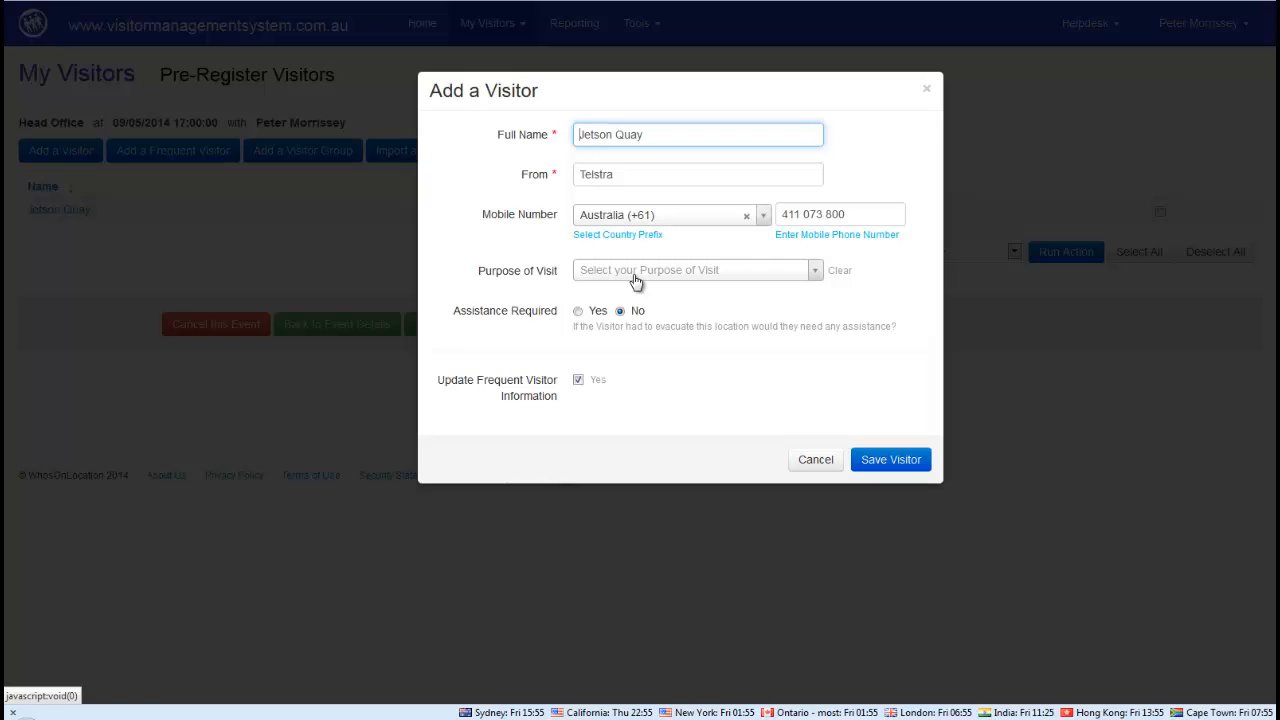
click(618, 277)
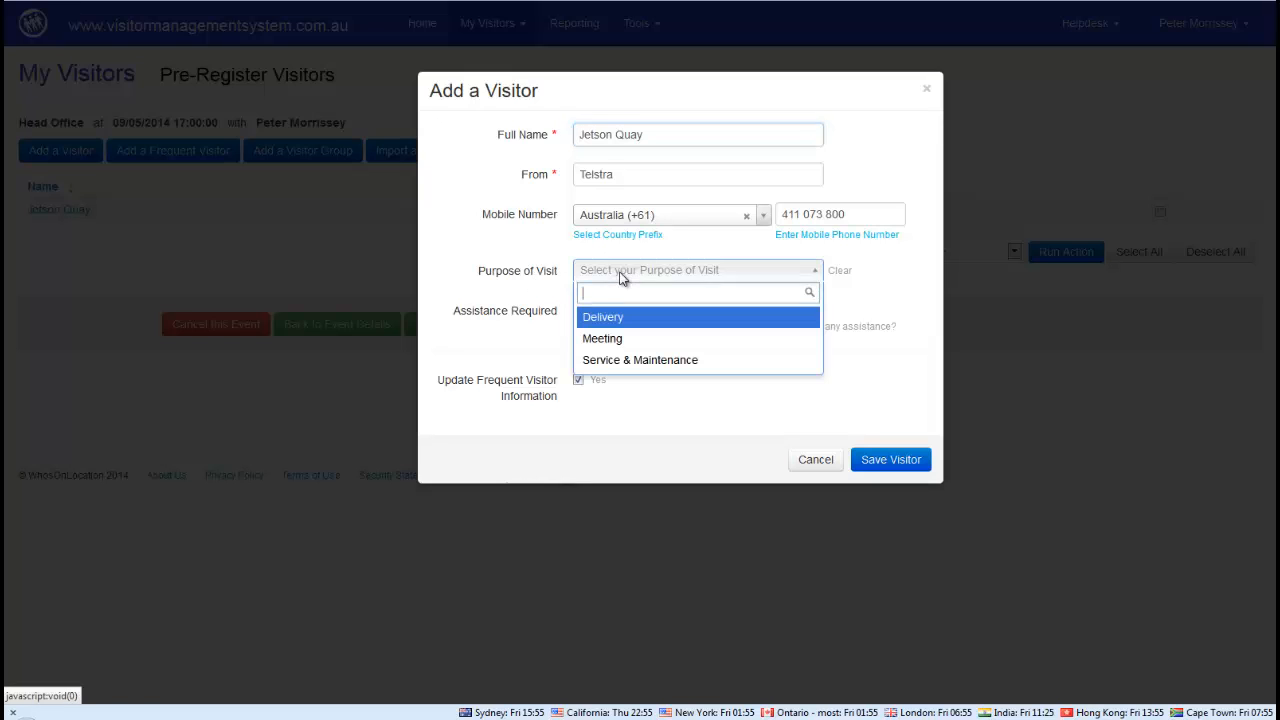
click(602, 339)
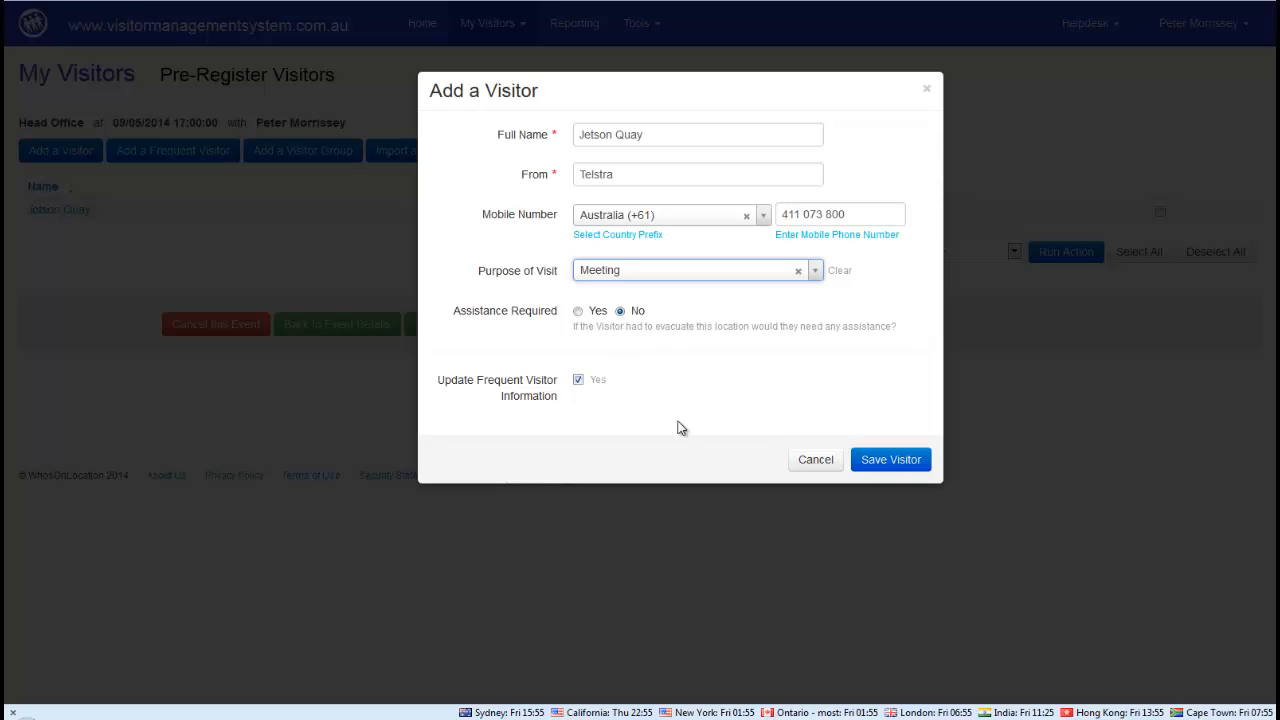
click(904, 460)
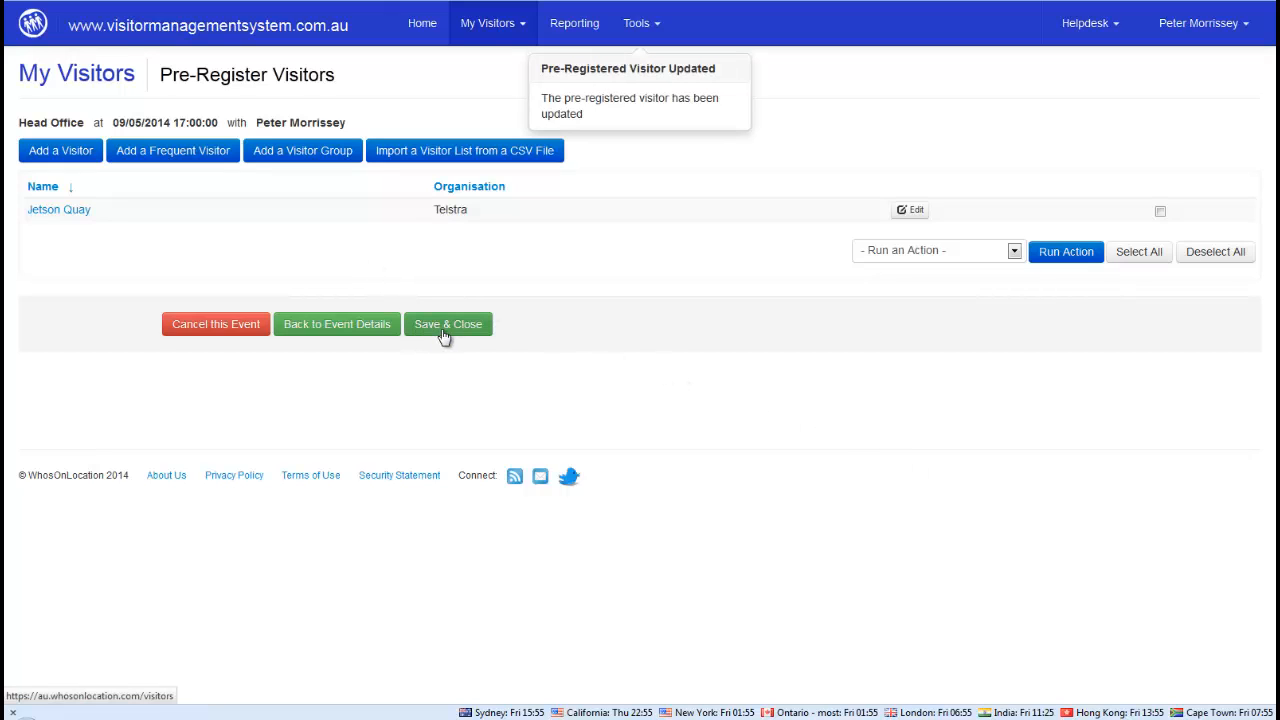
Add a new AMP visitor with full name, Australia (+61) mobile and Meeting purpose
click(55, 153)
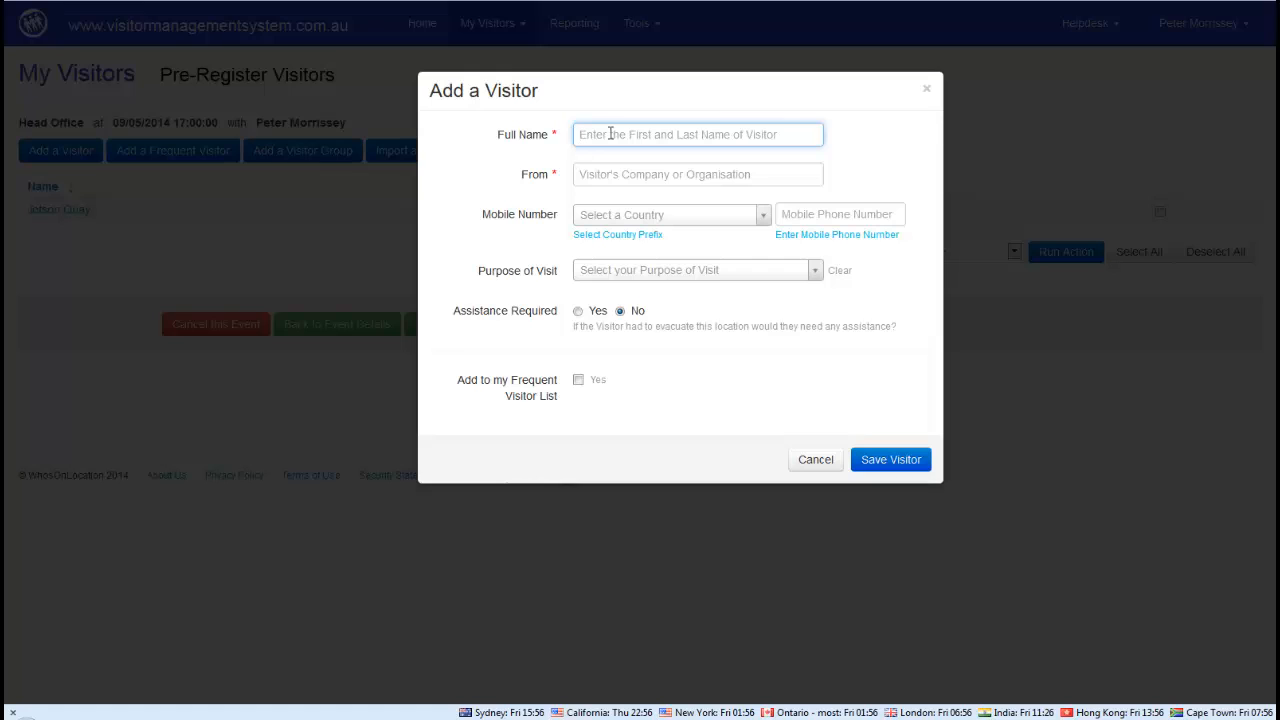
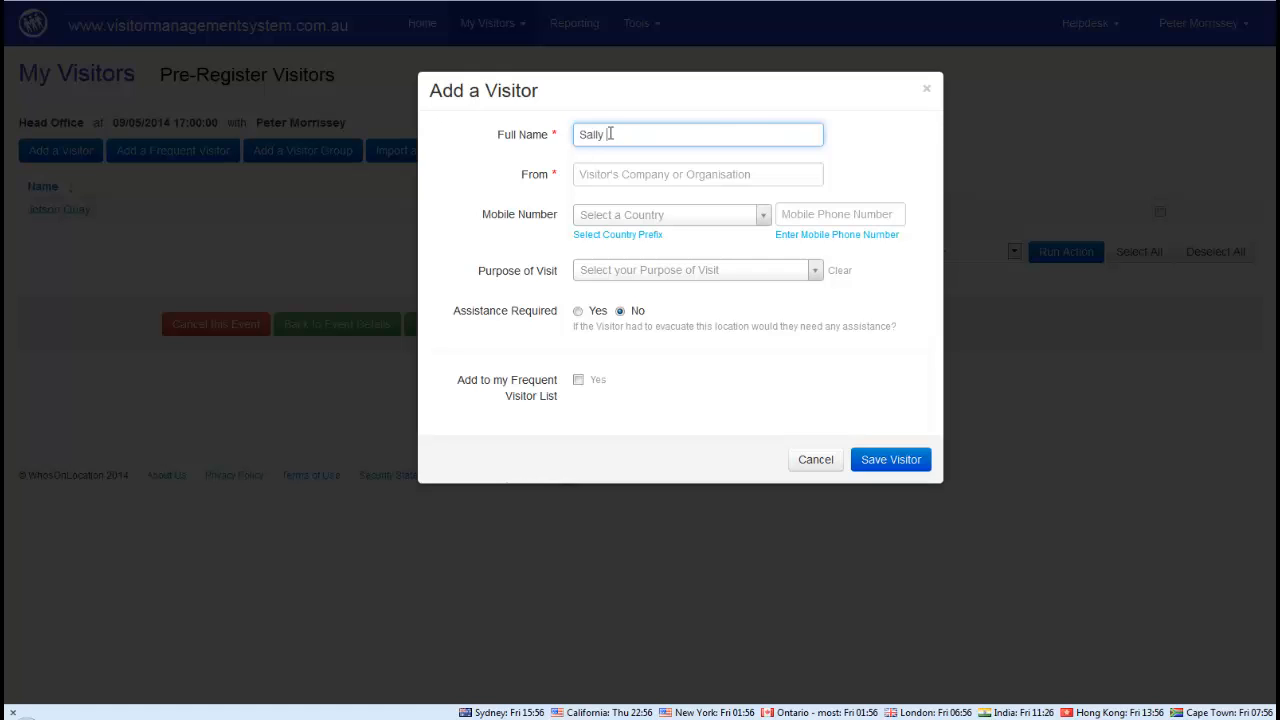
click(609, 172)
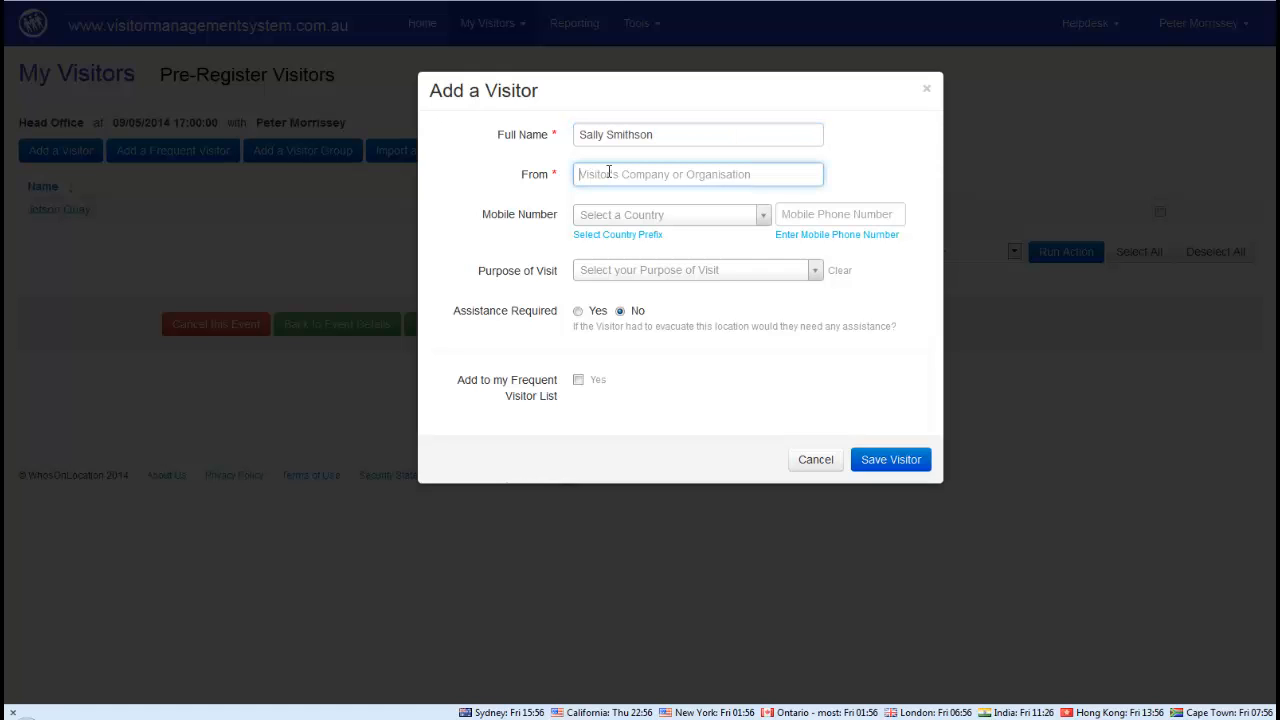
text(AMP)
click(620, 215)
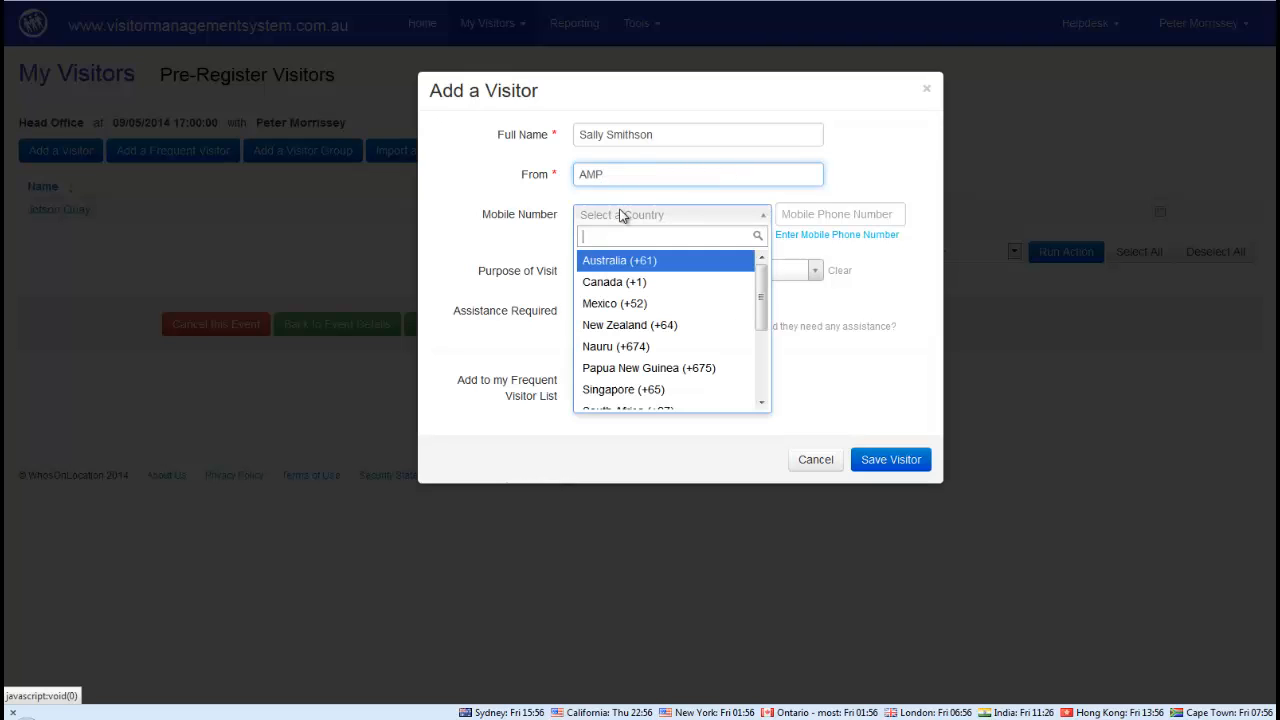
key(Return)
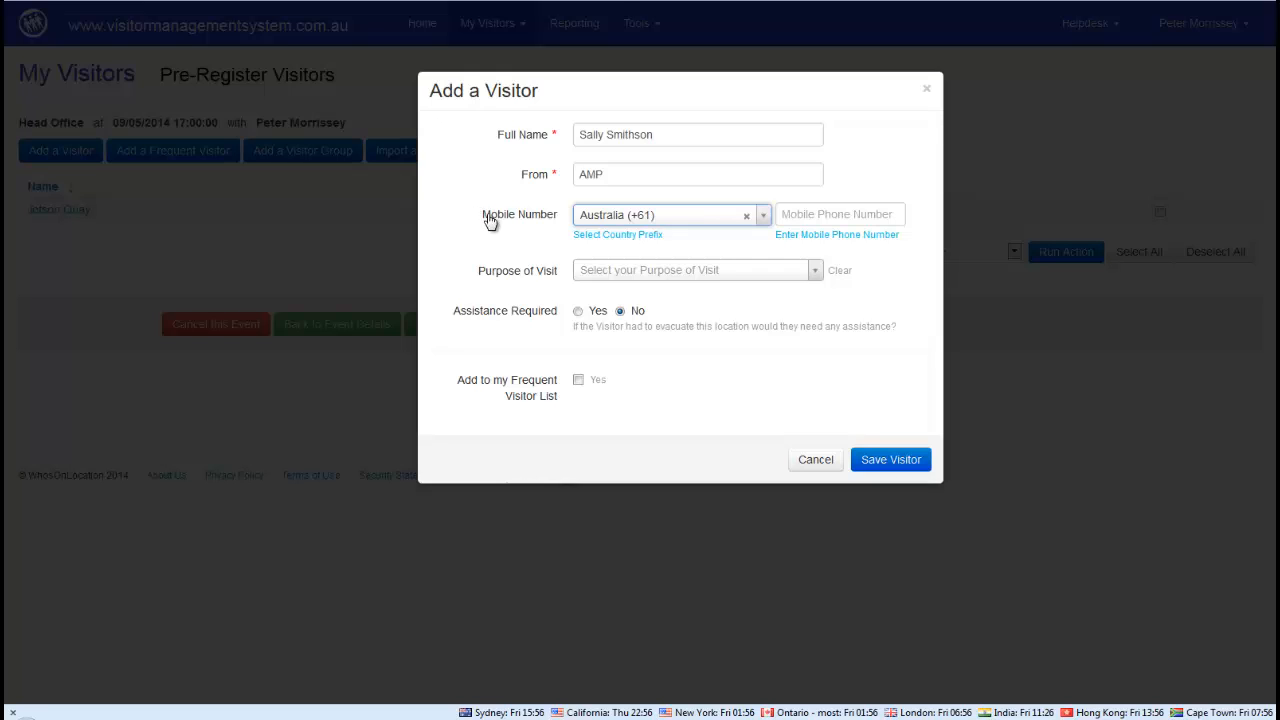
click(822, 216)
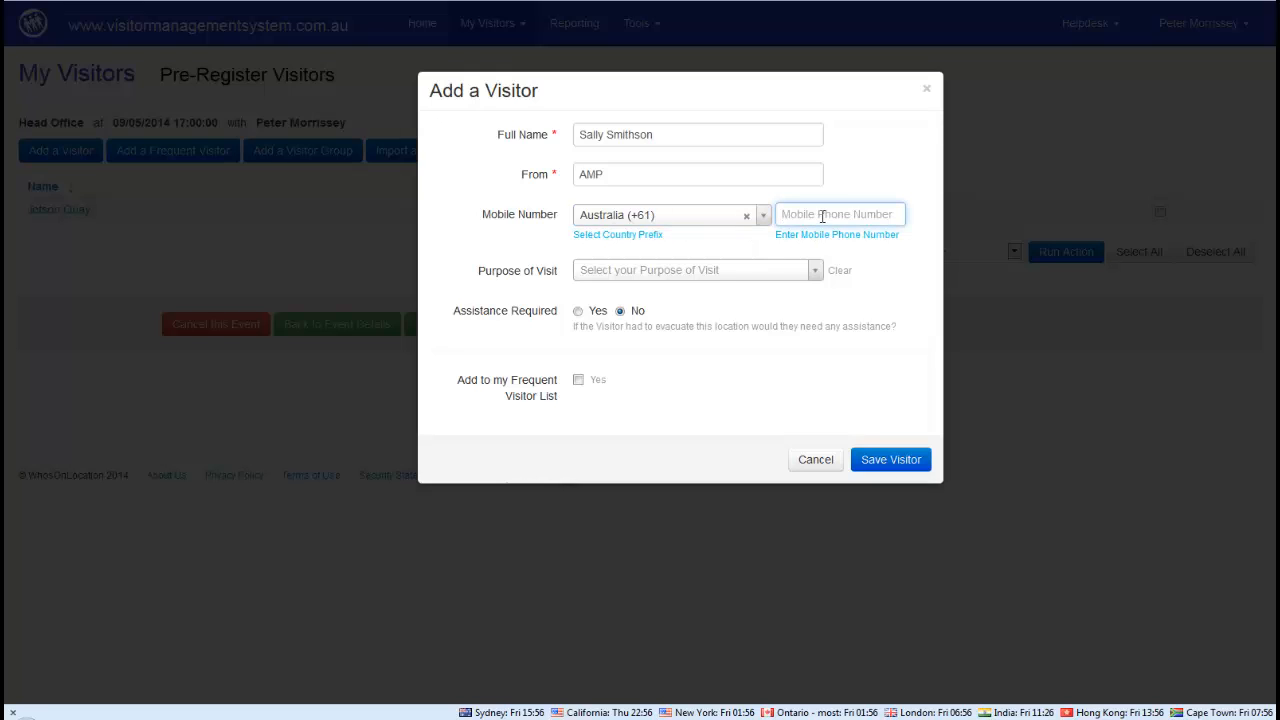
click(686, 272)
click(612, 339)
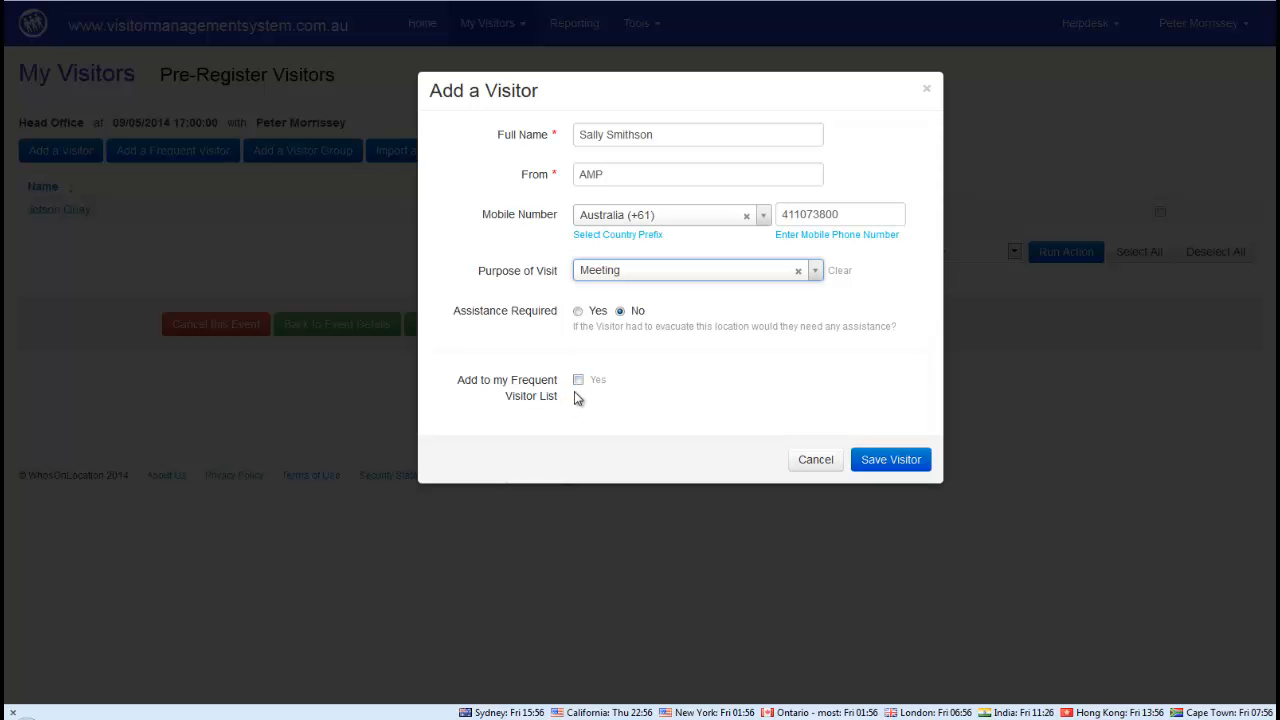
click(892, 459)
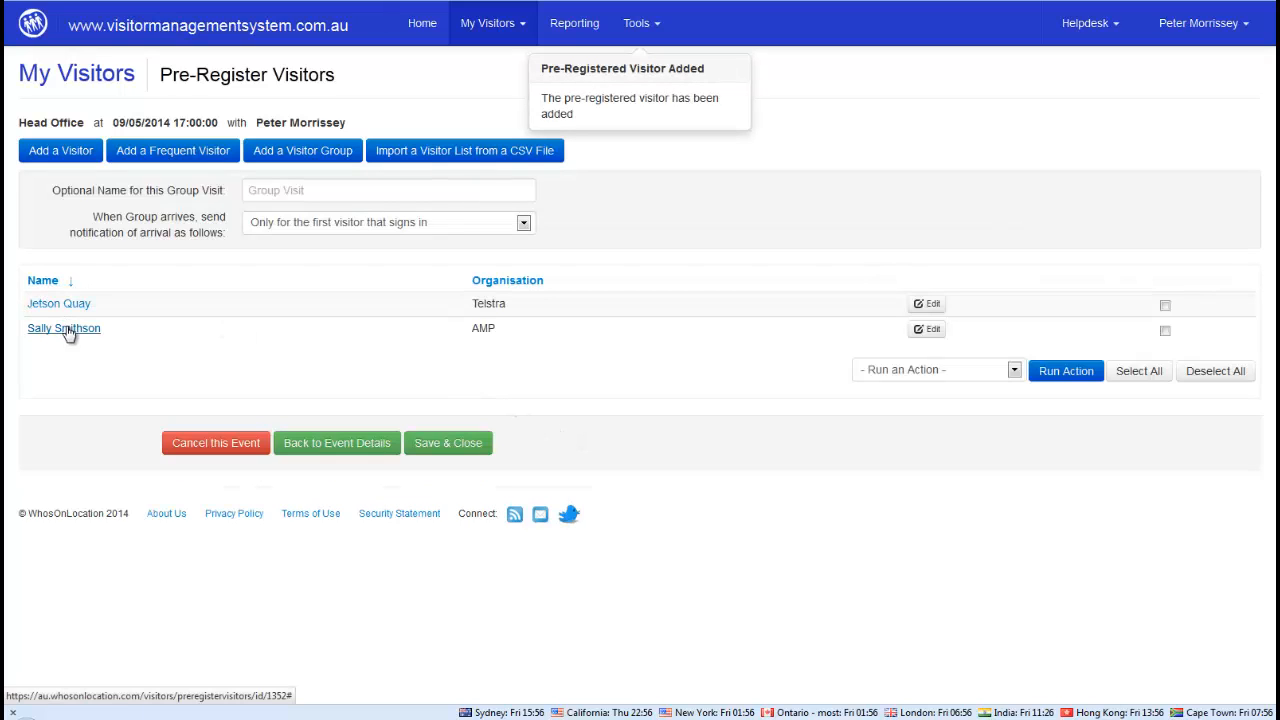
Name the group visit 'AMP Telstra meeting' and notify for every visitor that signs in
click(318, 189)
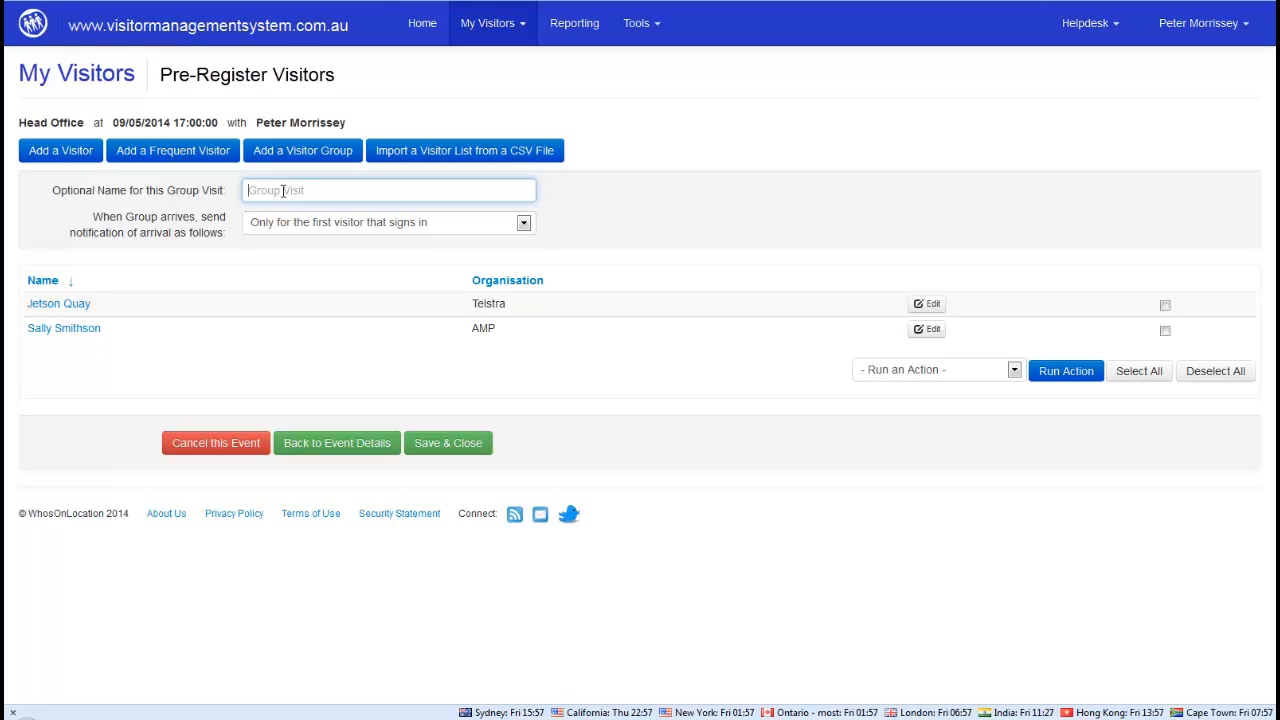
text(AMP Telstra meeting)
click(381, 230)
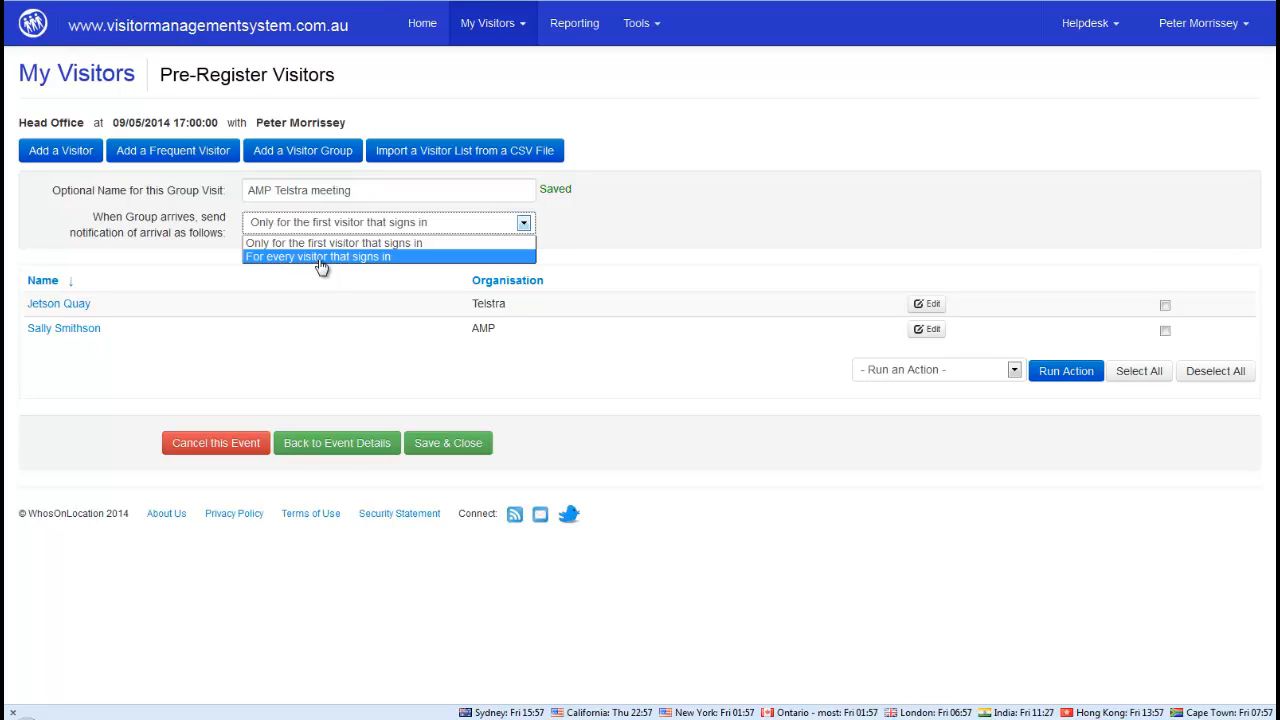
click(334, 262)
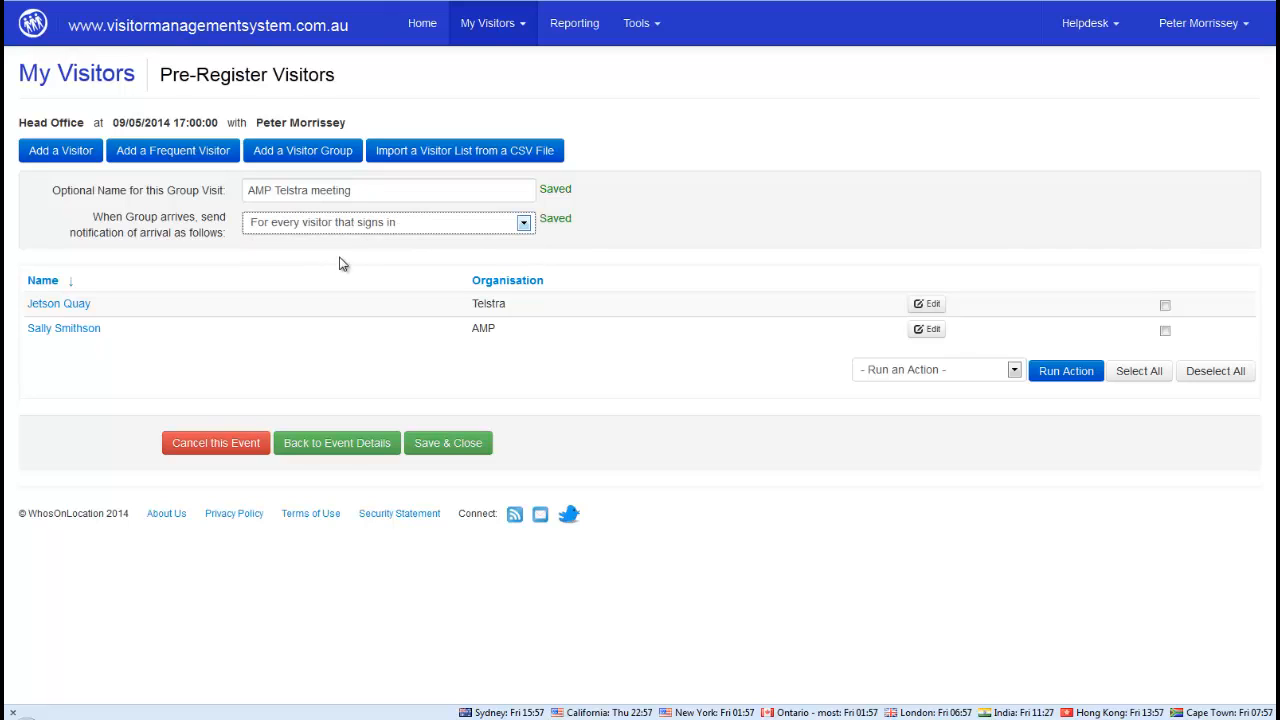
Save the AMP Telstra meeting group visit, then view and close its details
click(448, 444)
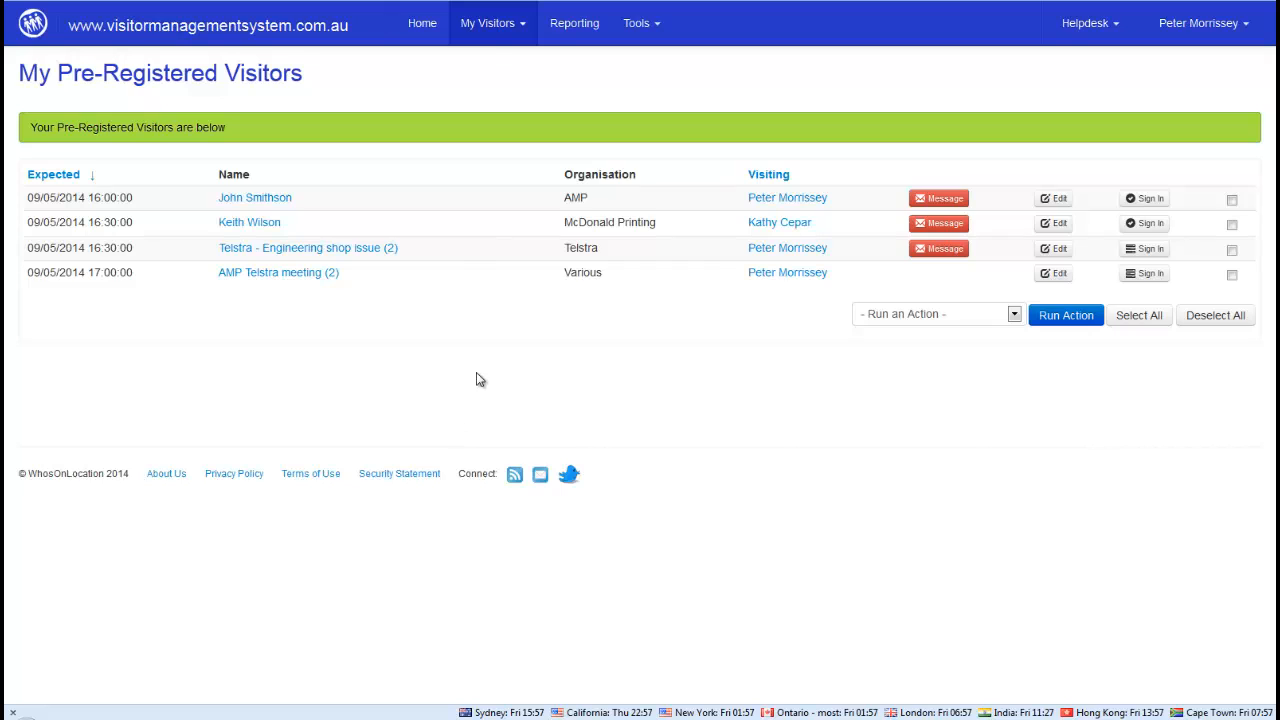
click(267, 278)
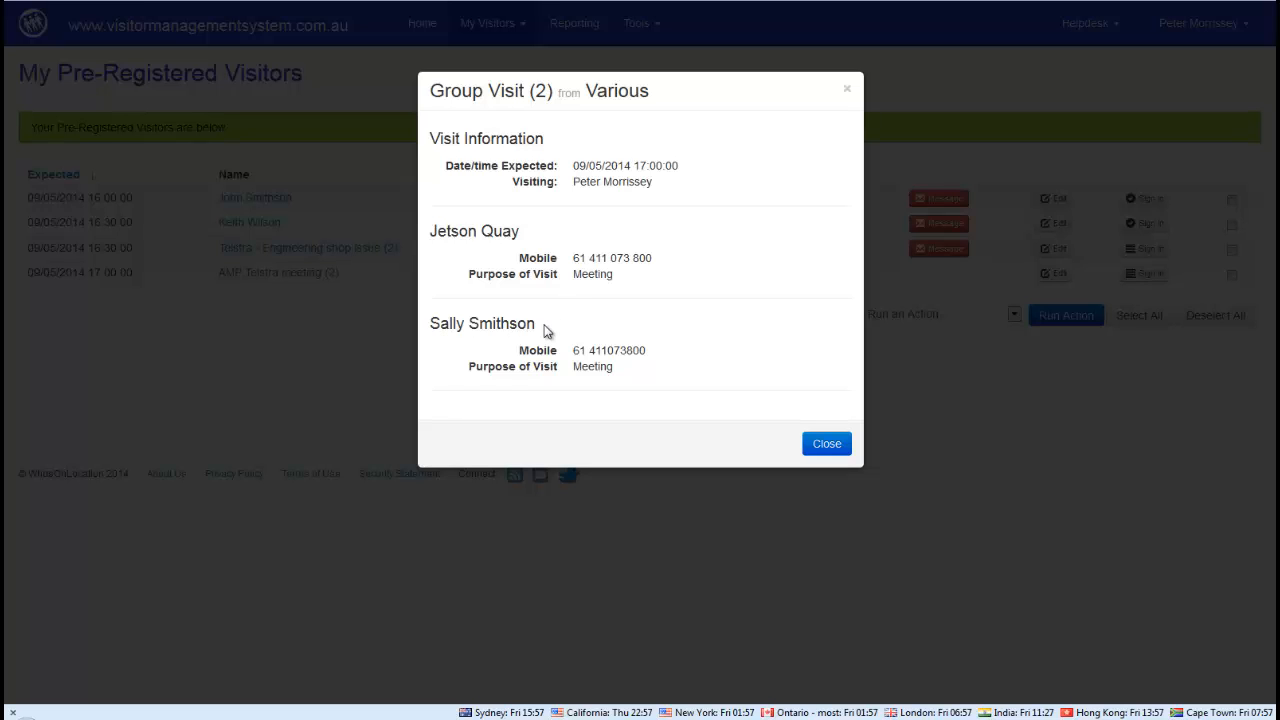
click(826, 444)
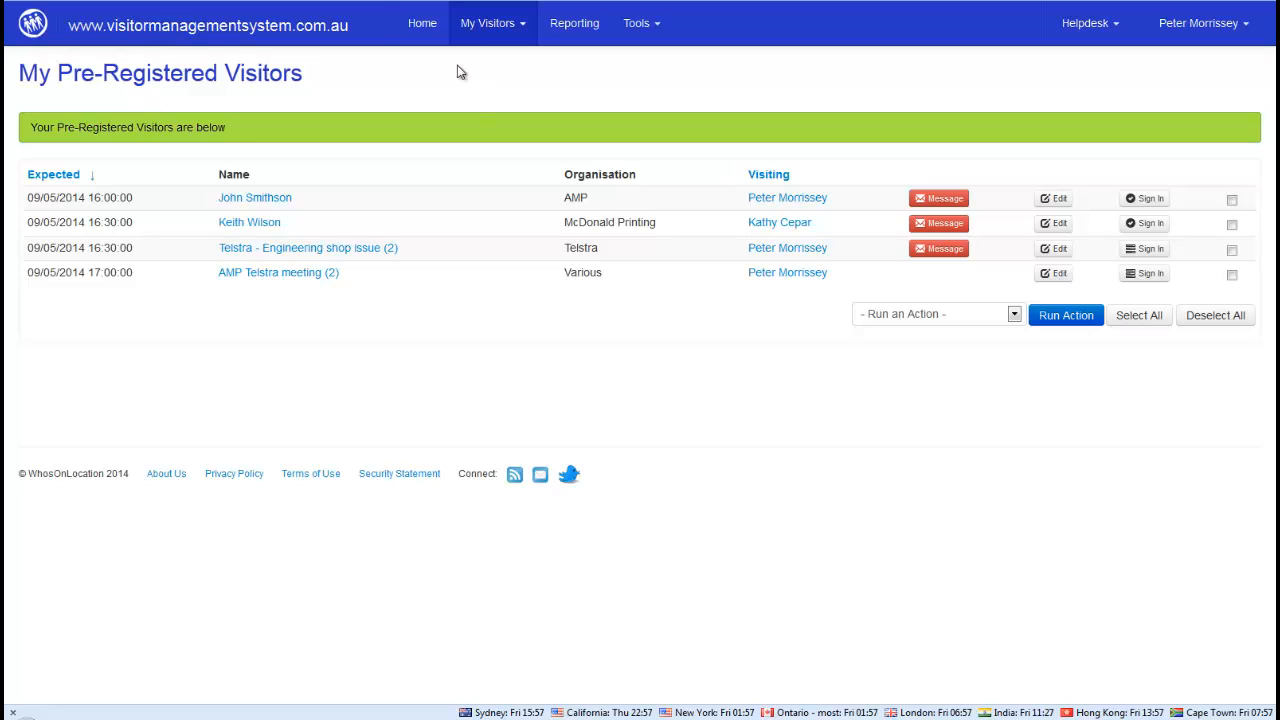
Return to the Home dashboard and highlight the My User Roles section and the Location Manager role
click(422, 26)
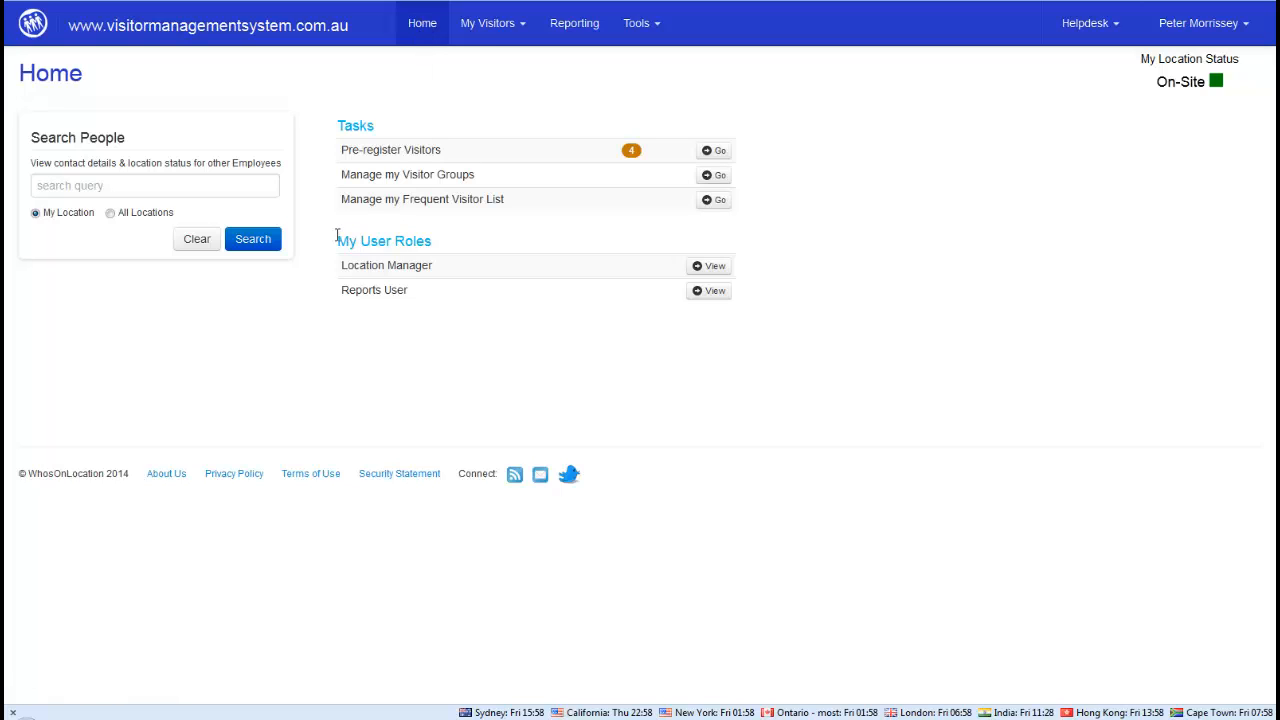
drag(337, 241, 436, 245)
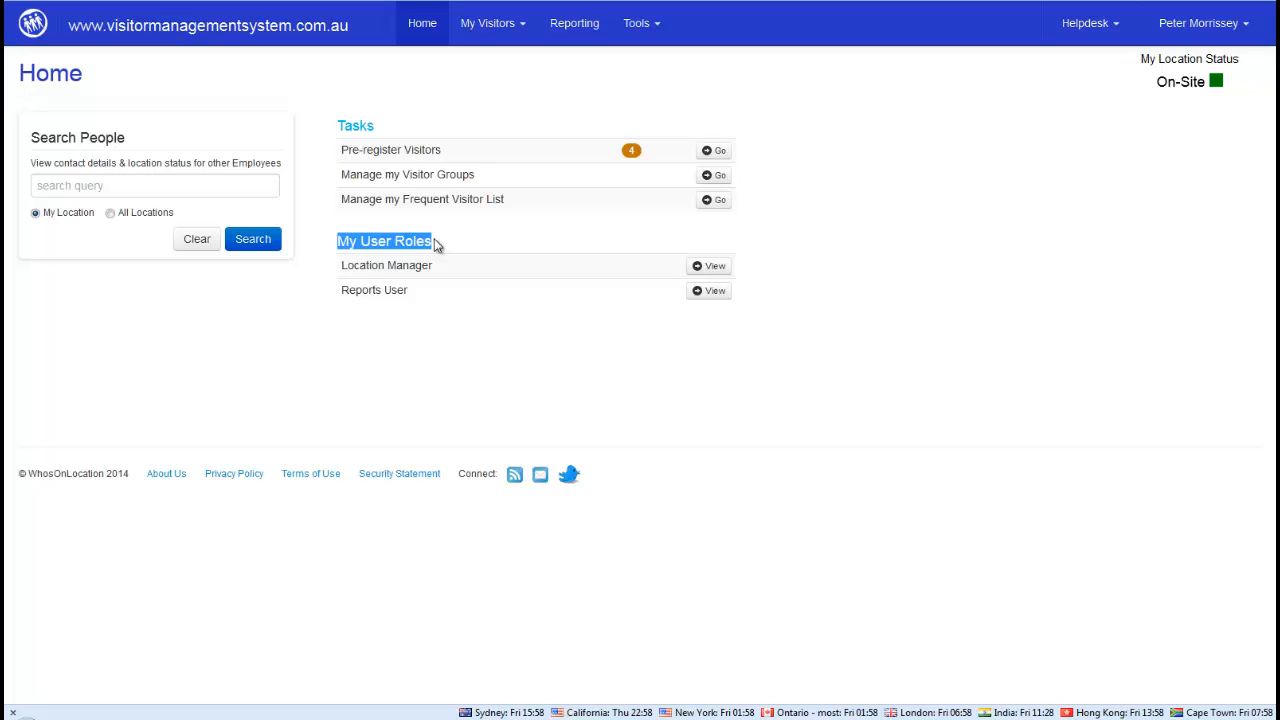
click(341, 266)
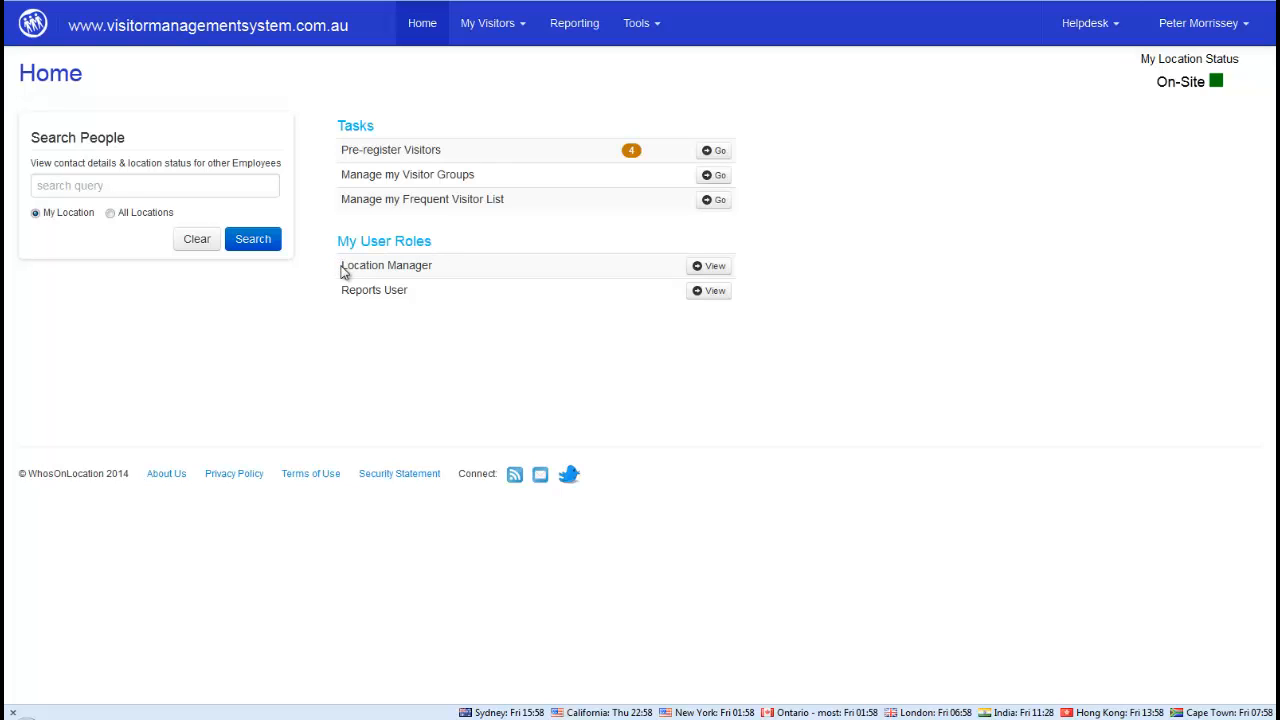
drag(352, 263, 447, 271)
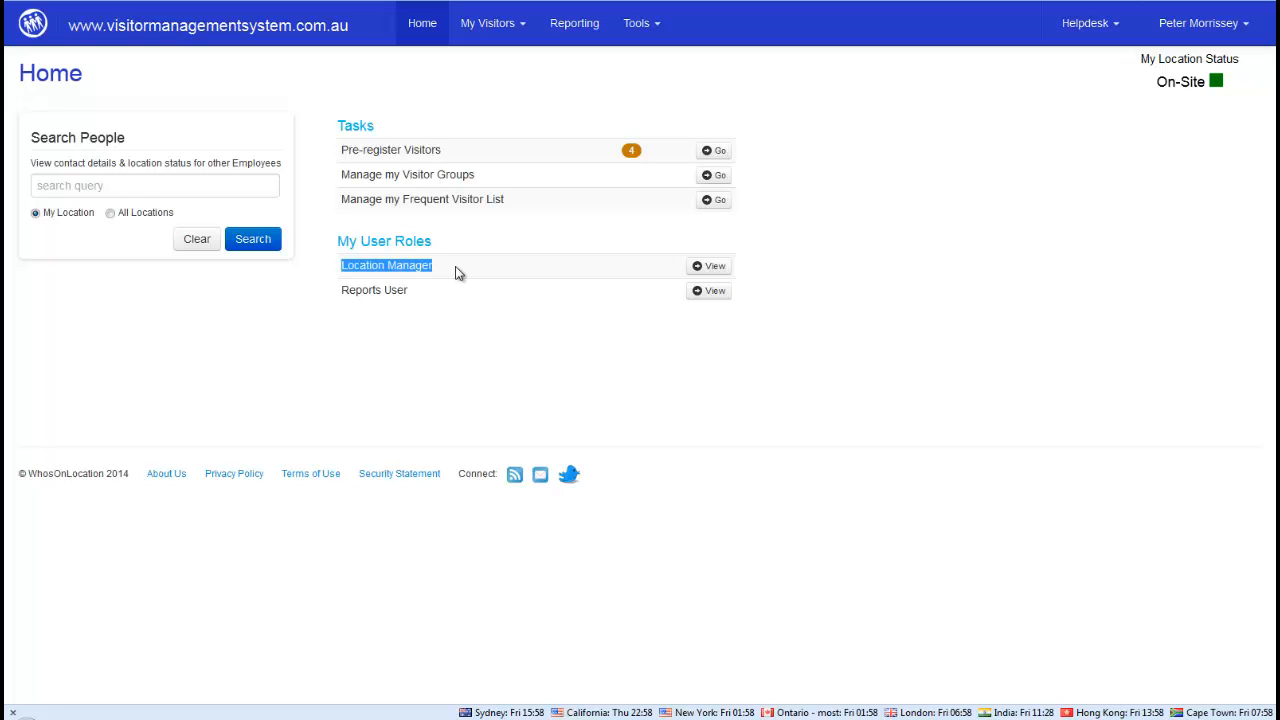
click(455, 272)
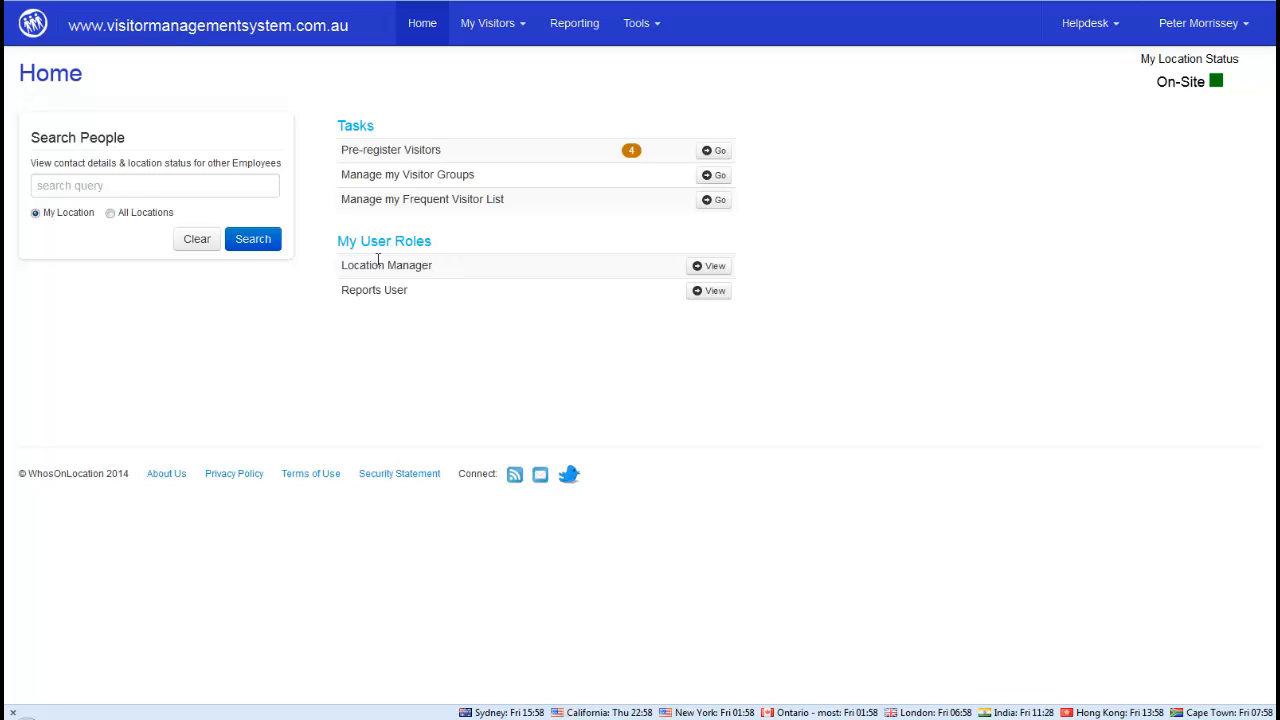
In Location Manager, search employees for 'Kathy' and sign in the Administrator and Receptionist
click(714, 270)
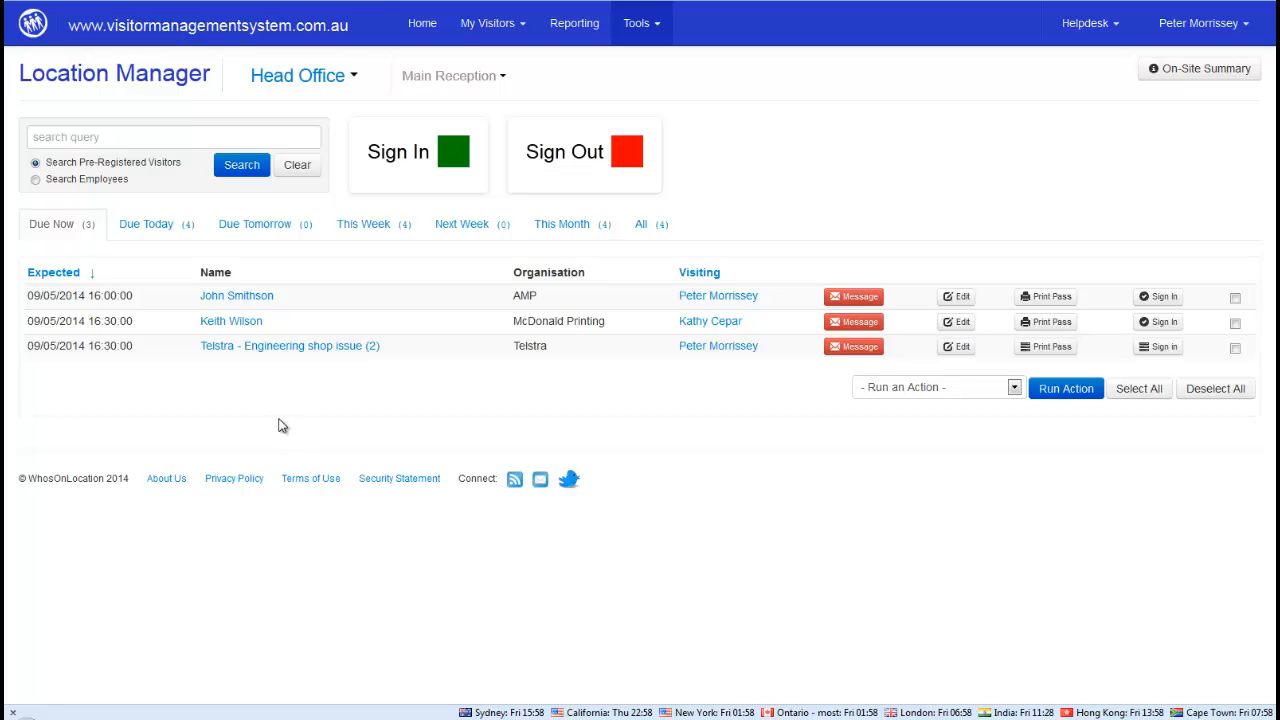
click(36, 180)
click(86, 132)
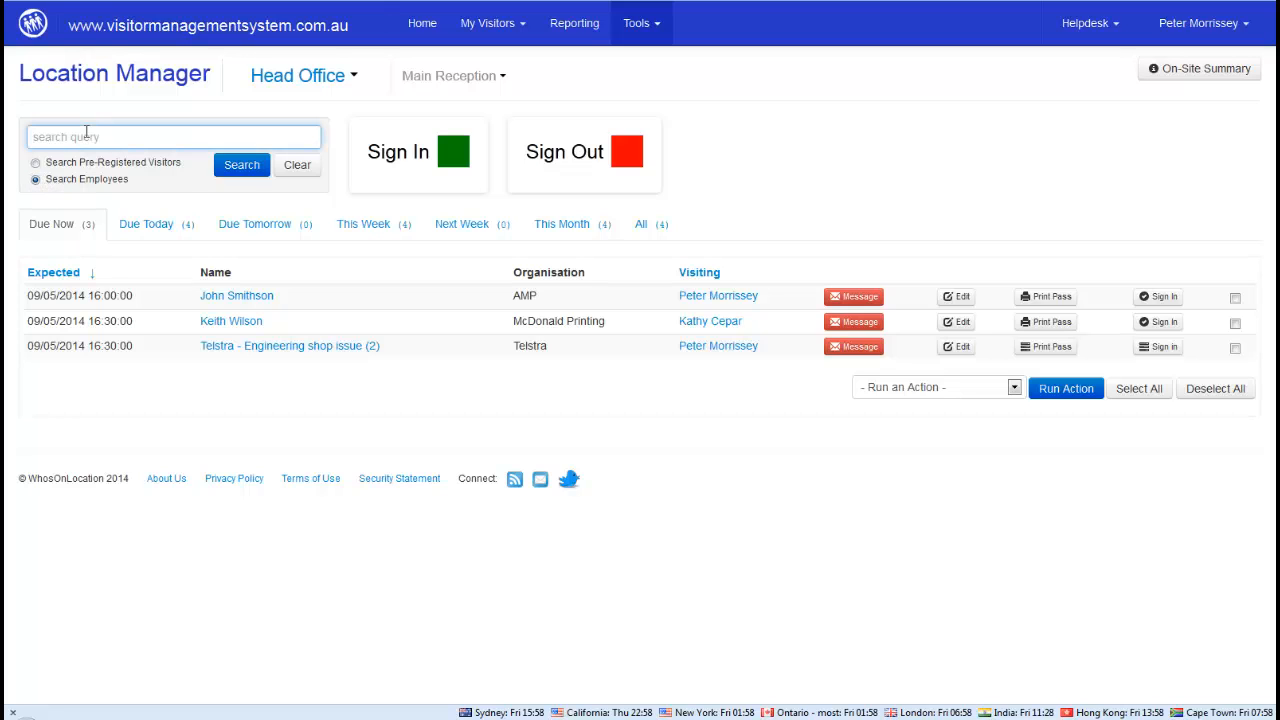
text(Kat)
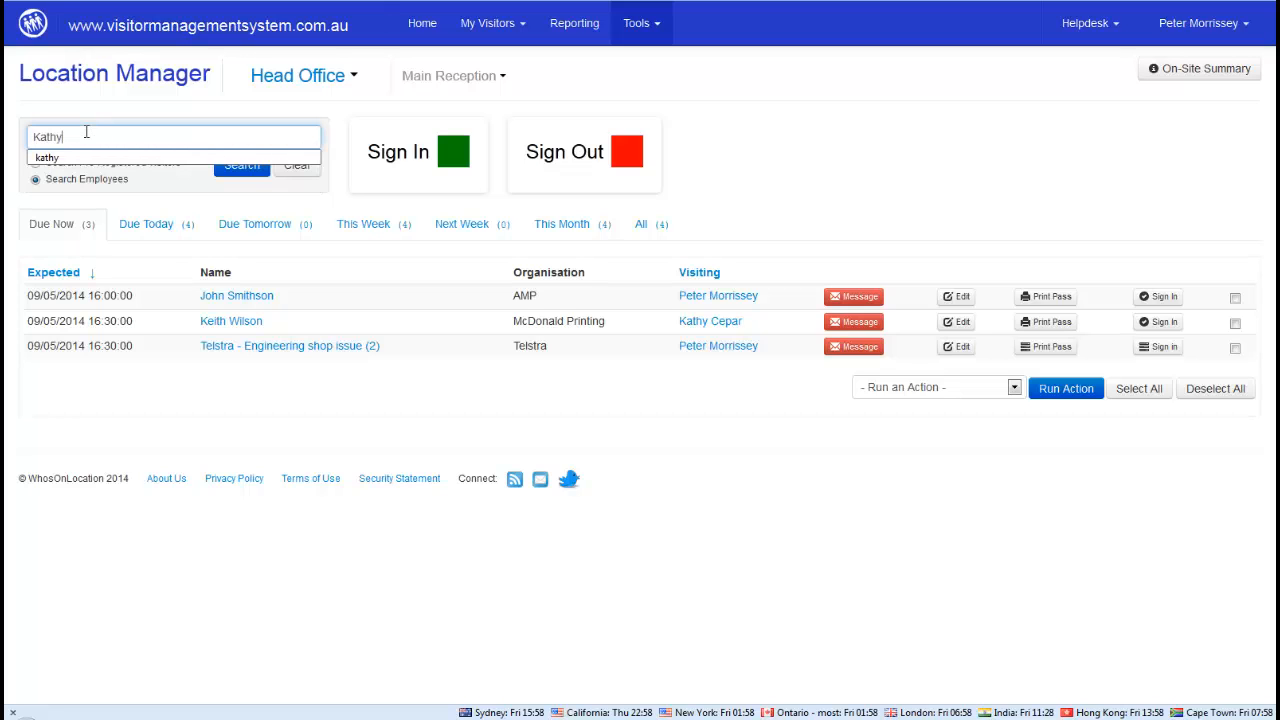
text(hy)
key(Return)
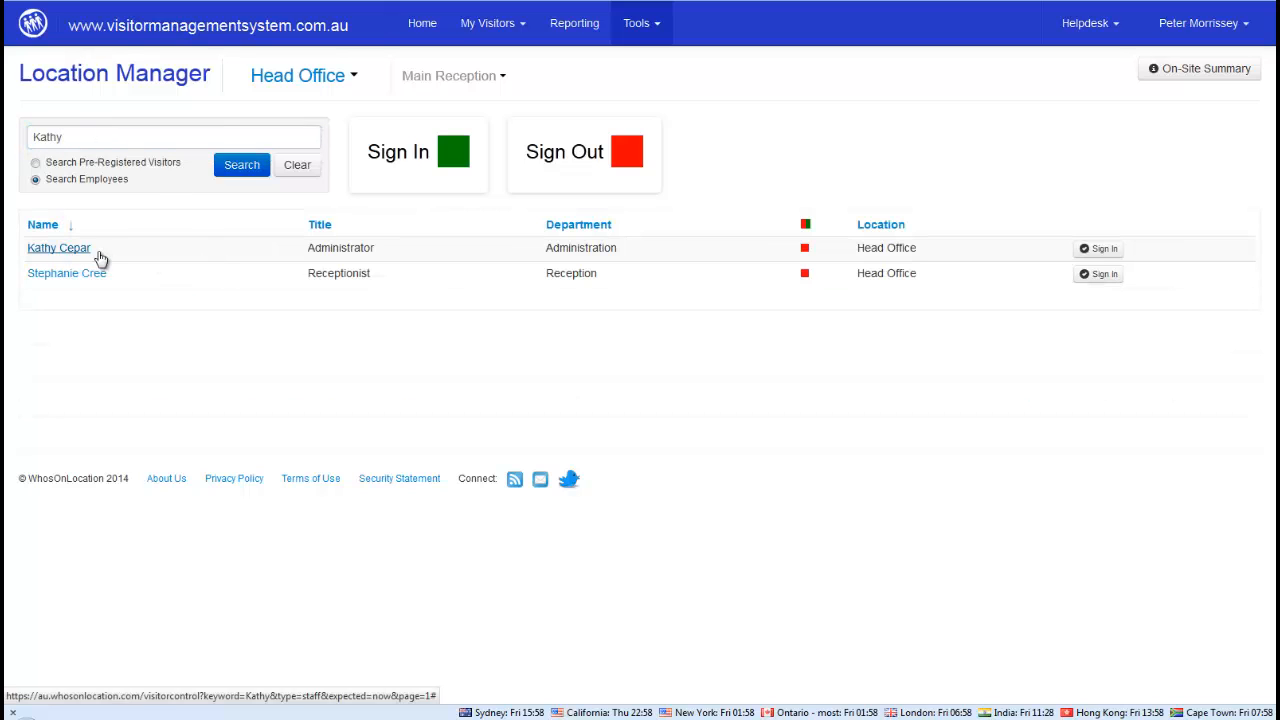
click(1104, 250)
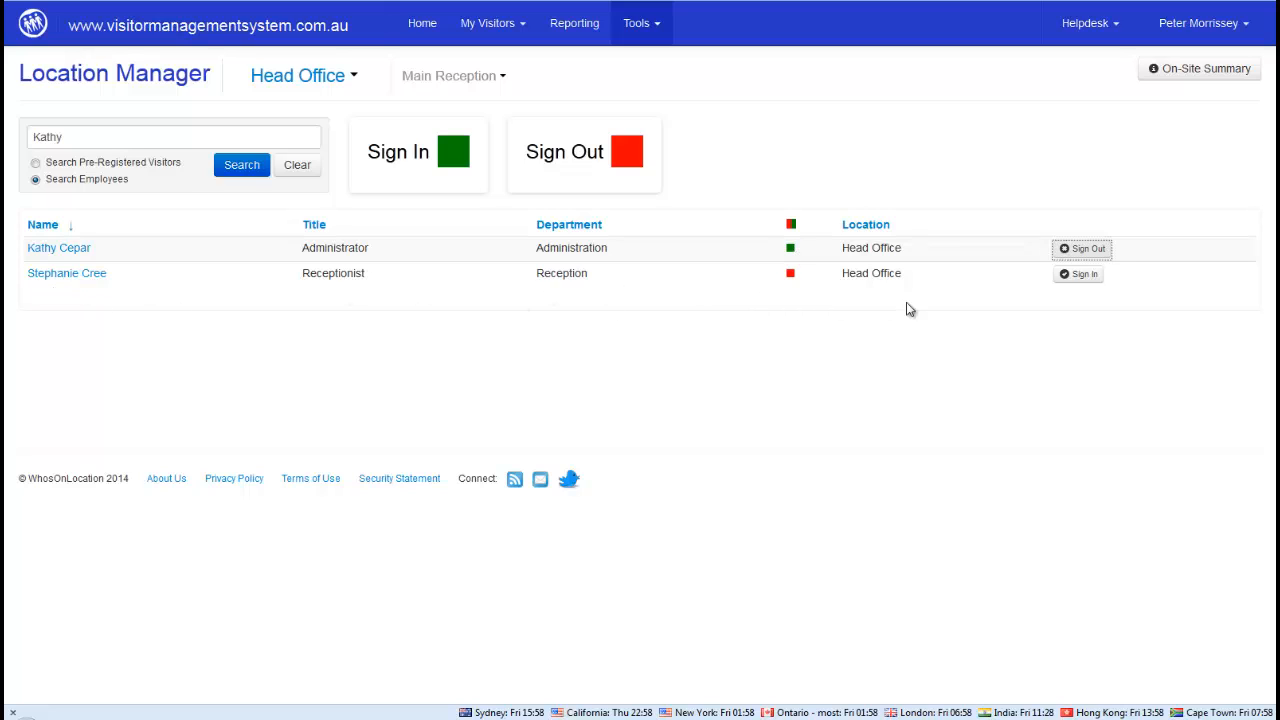
click(1078, 275)
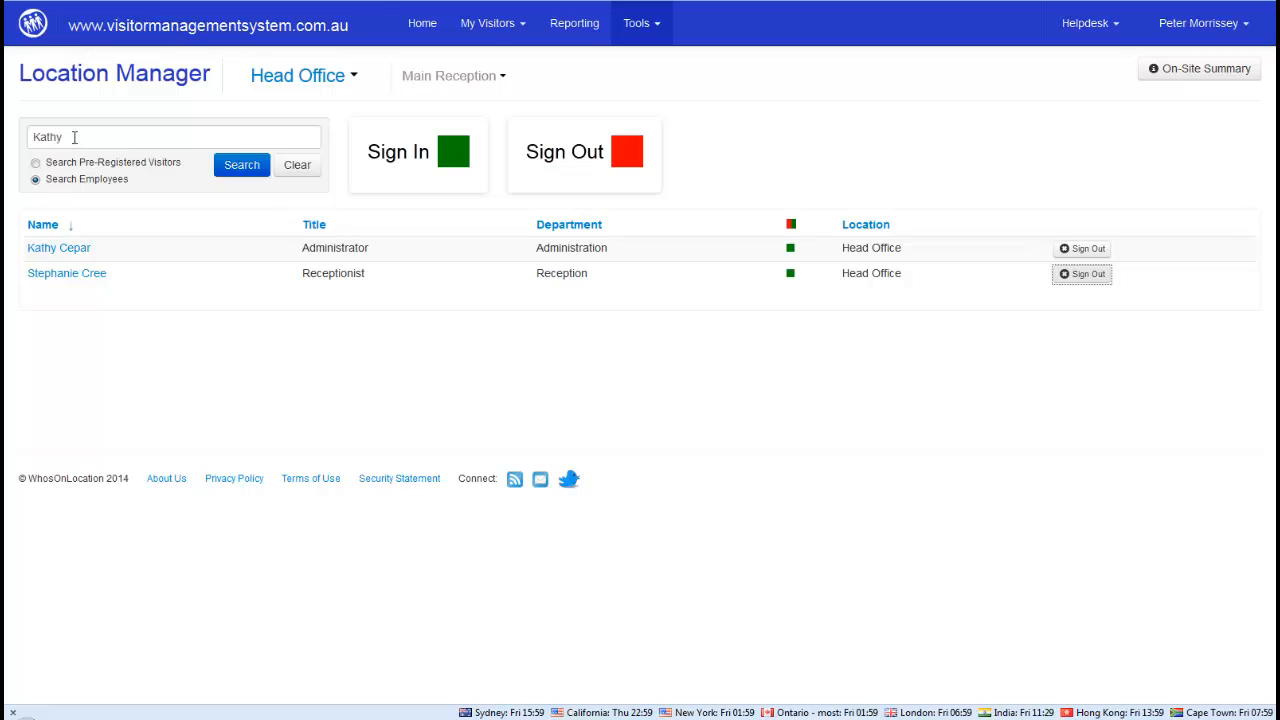
Sign in four more employees: Sales, Accounts Manager, Accounts Receivable and Mail Clerk
click(298, 166)
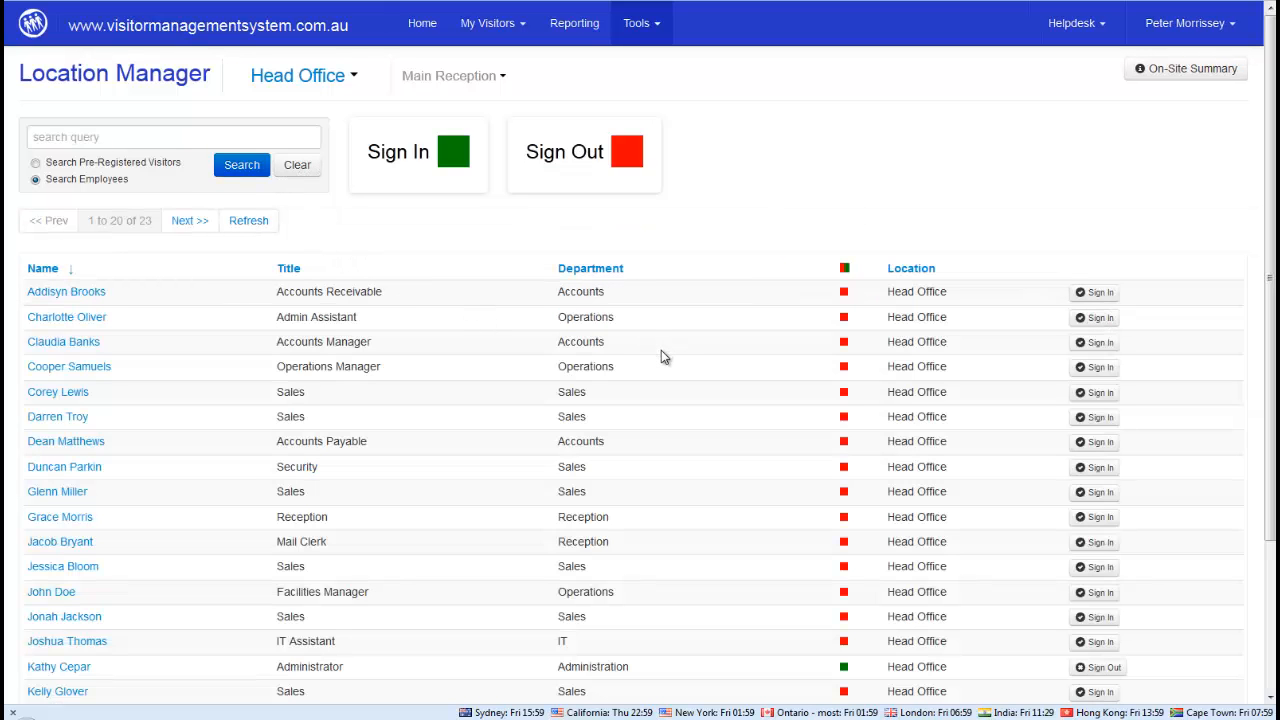
scroll(661, 350, down, 1)
scroll(680, 358, down, 3)
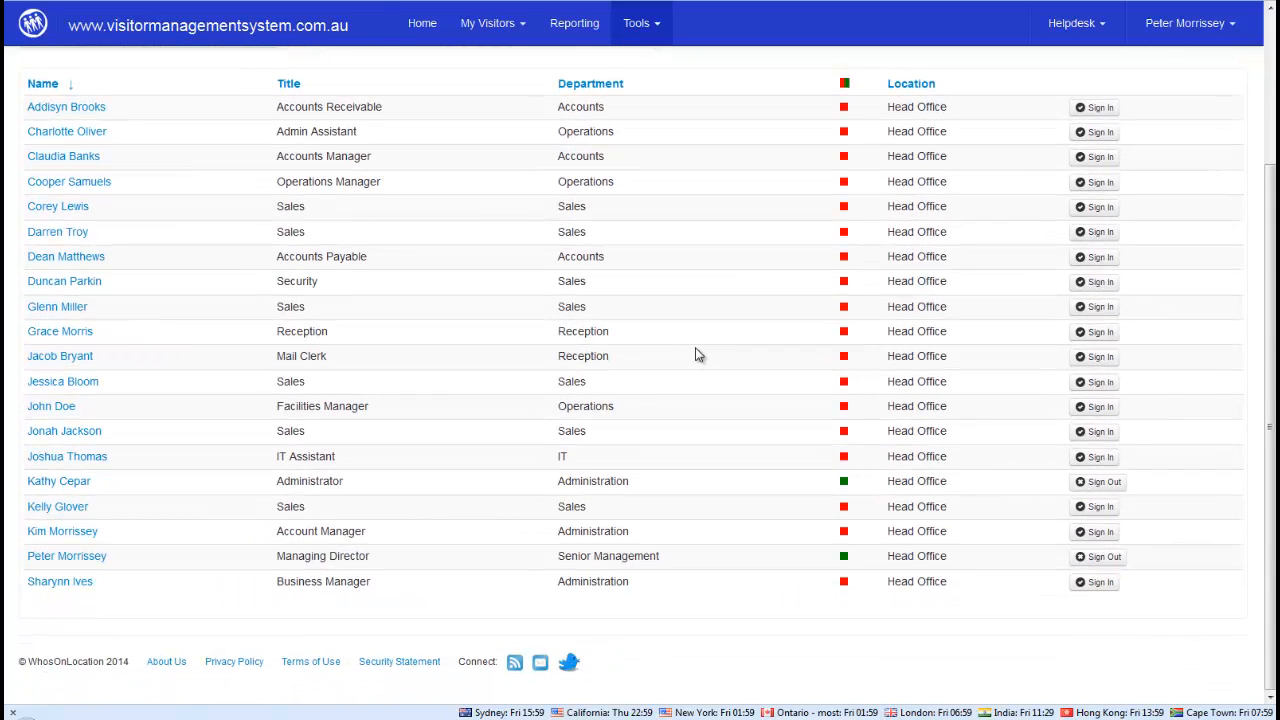
scroll(697, 355, up, 1)
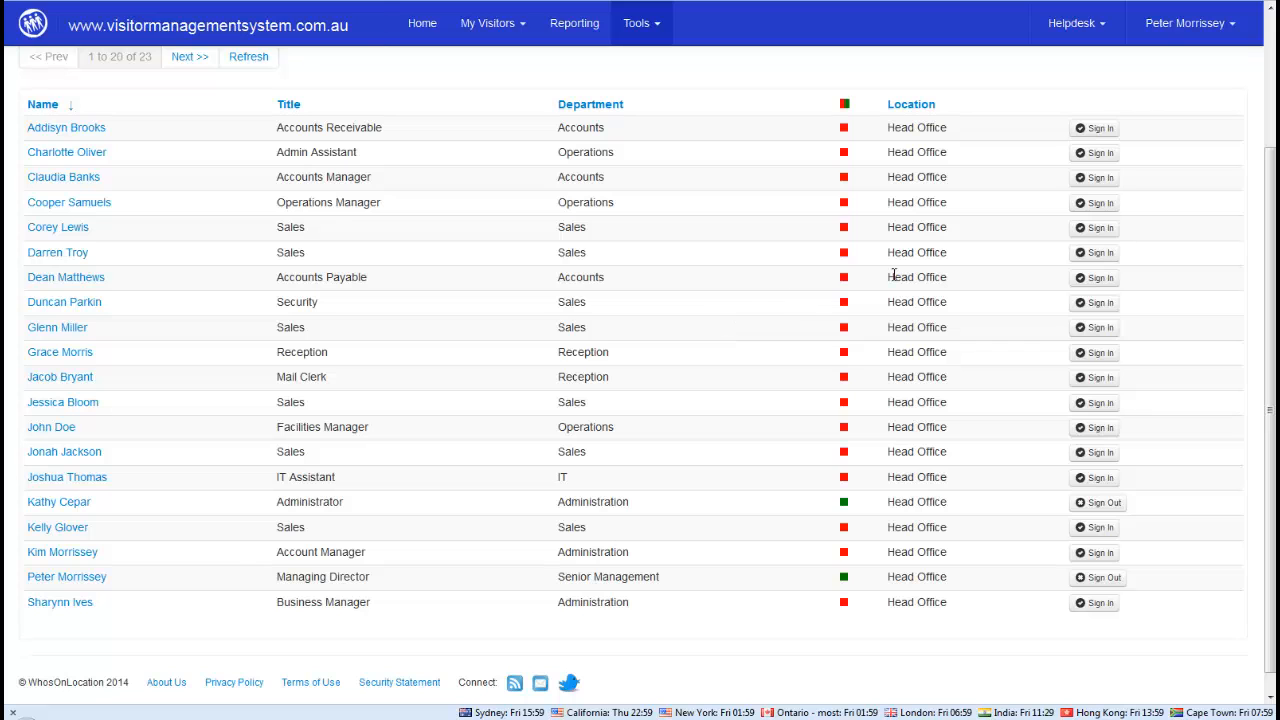
click(1088, 230)
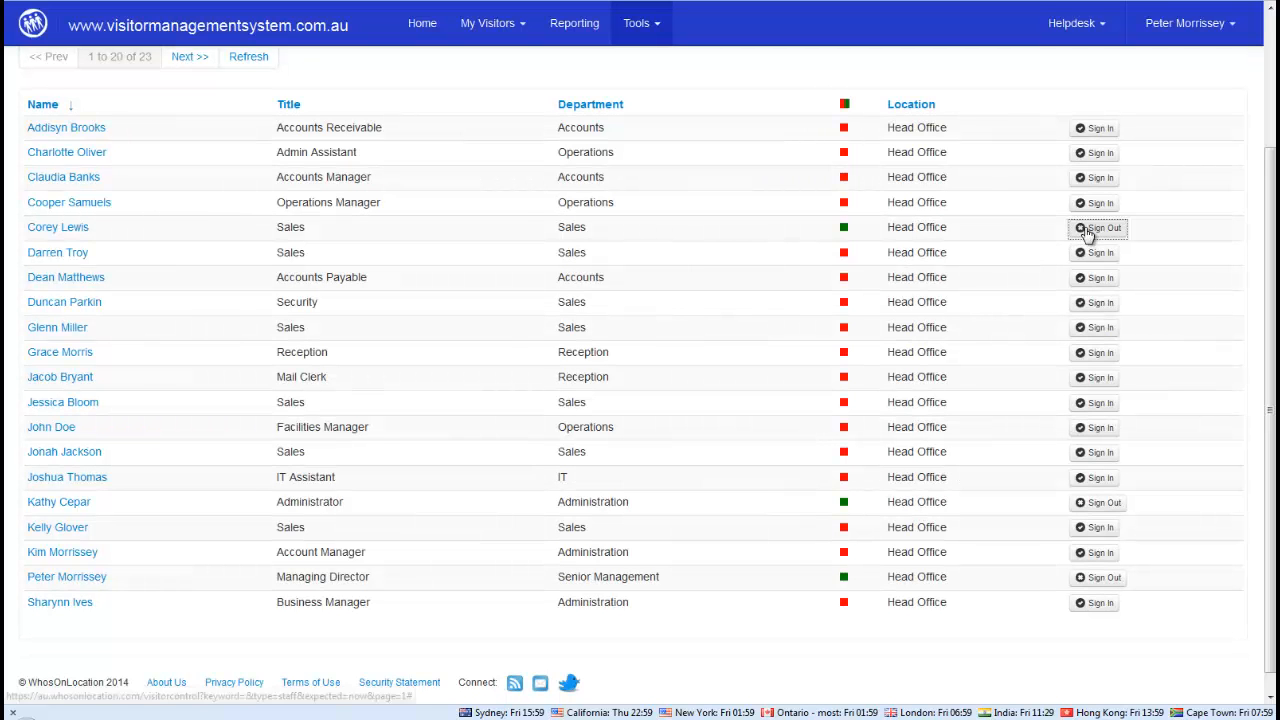
click(1096, 179)
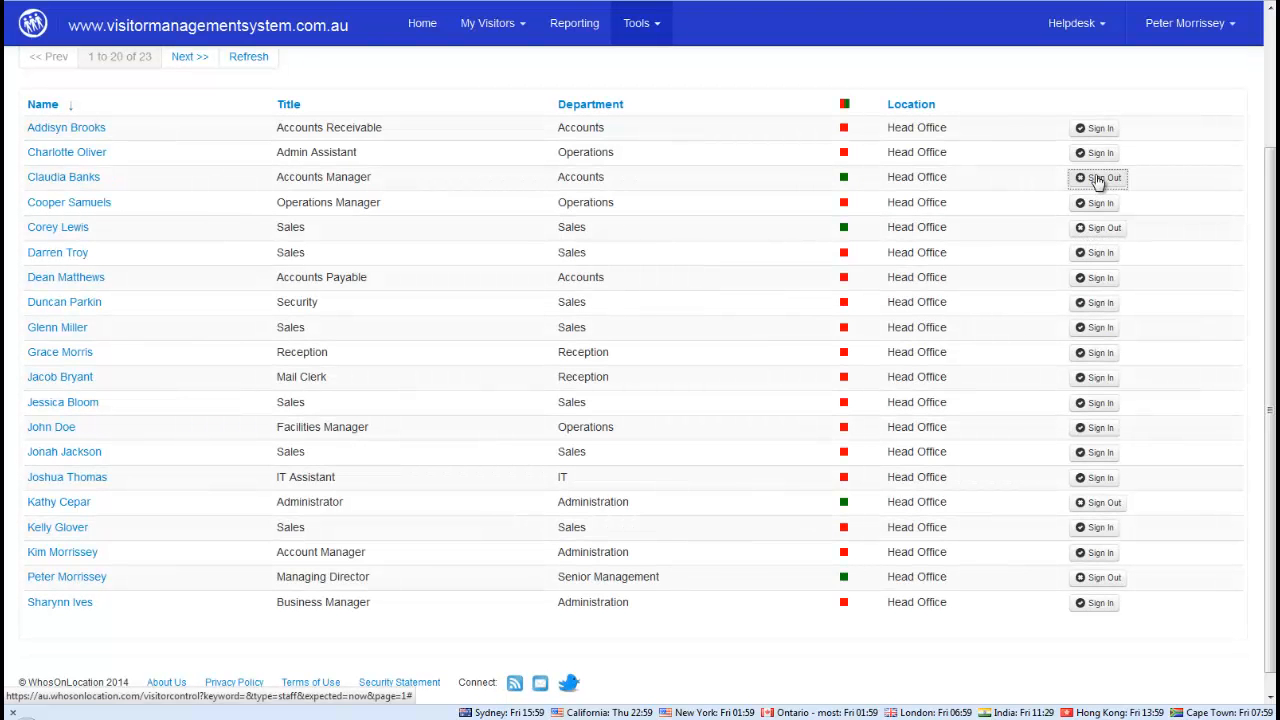
click(1097, 129)
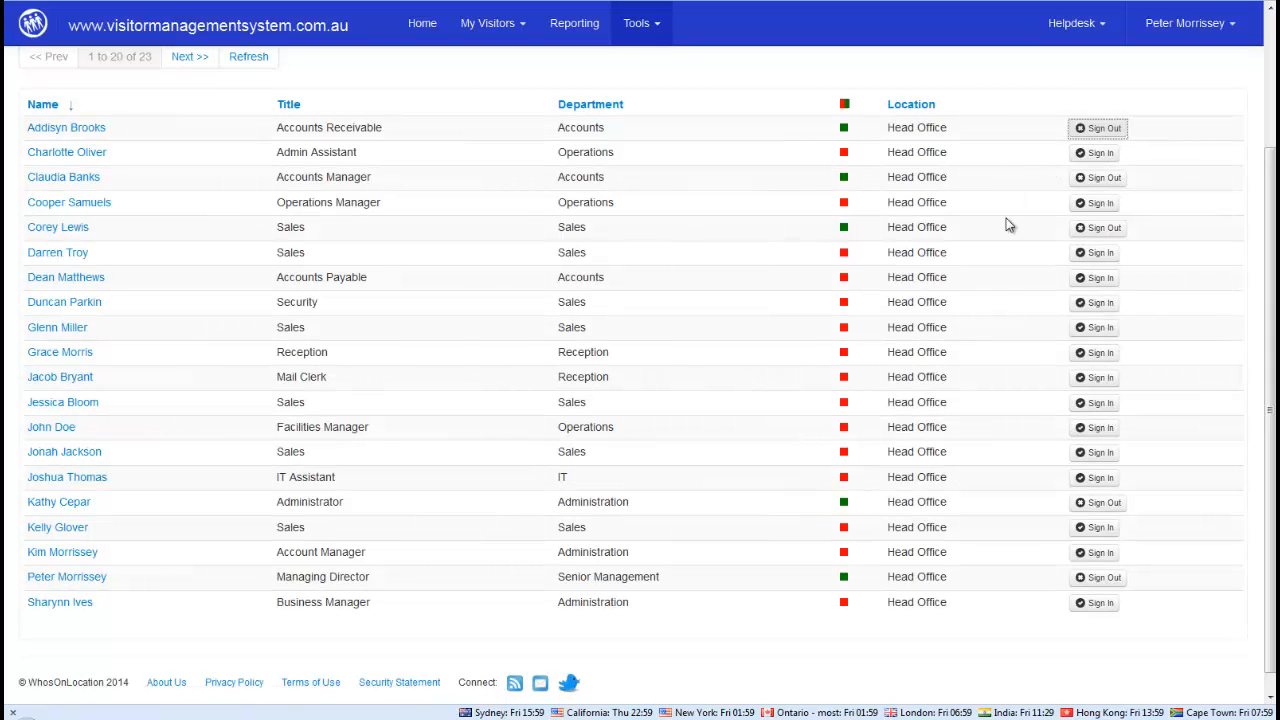
click(1090, 380)
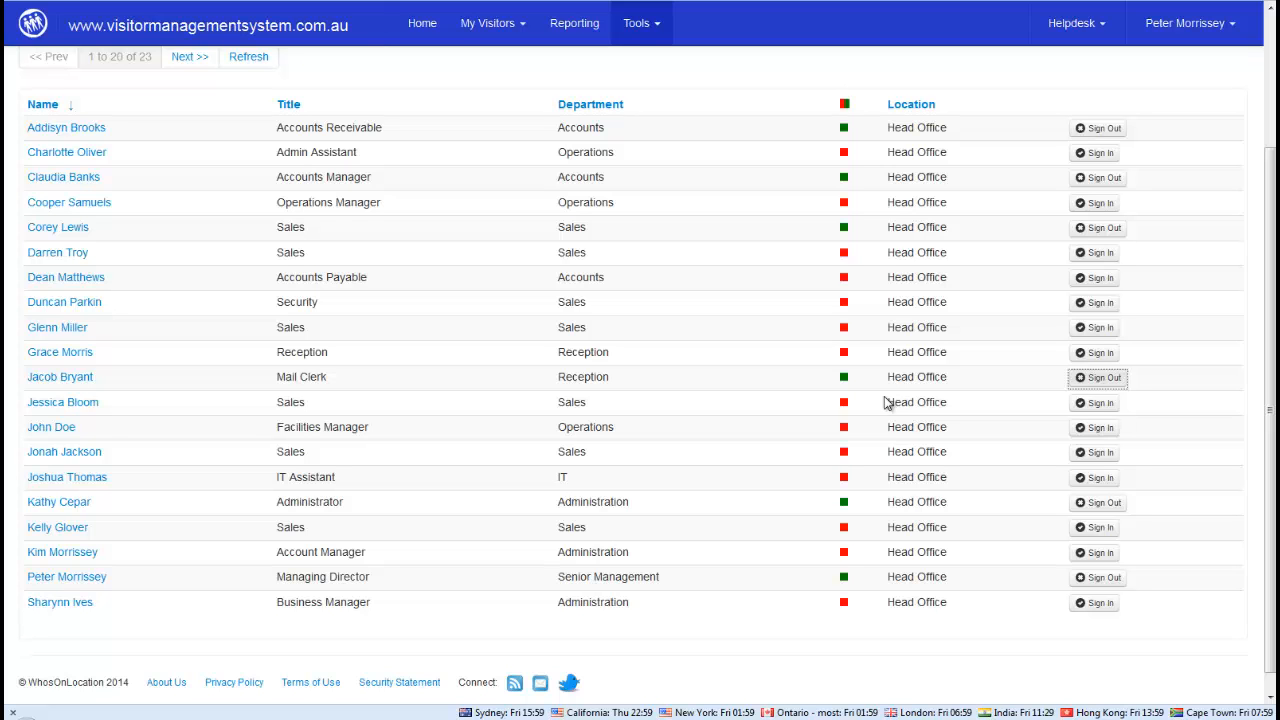
Clear the employee search and review the reception point options for Head Office, Main Reception
scroll(886, 402, up, 3)
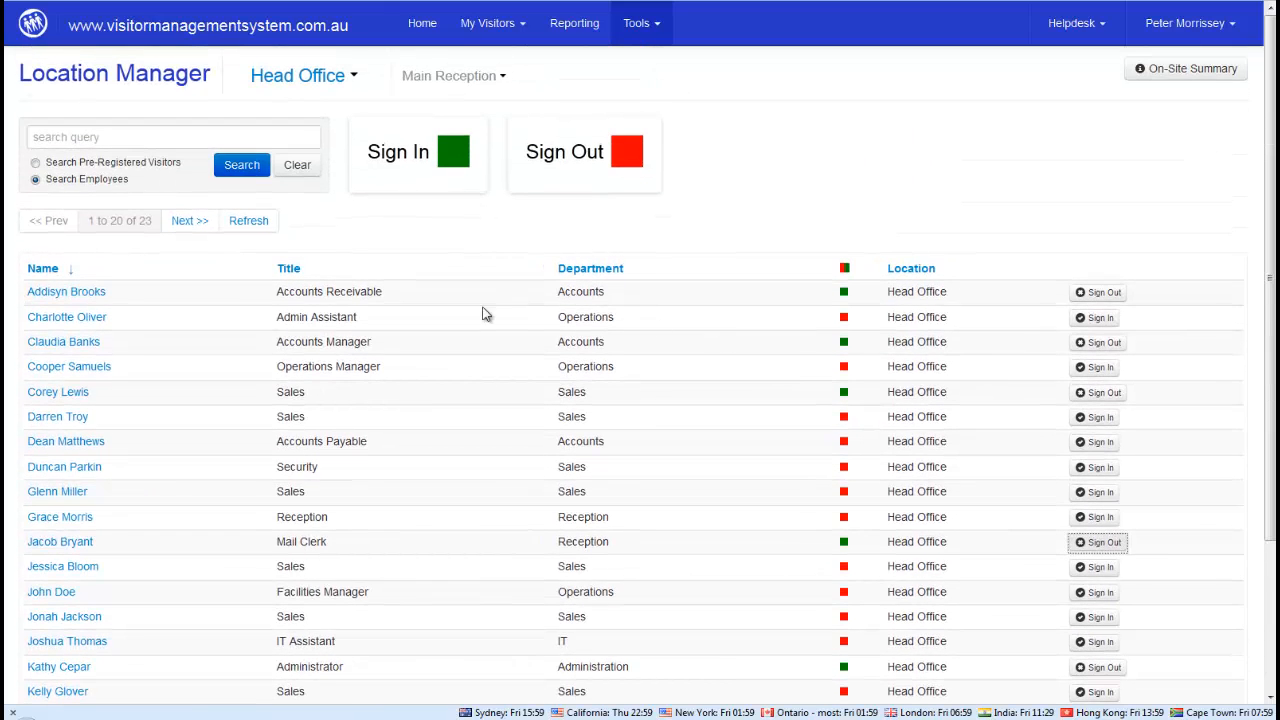
click(290, 178)
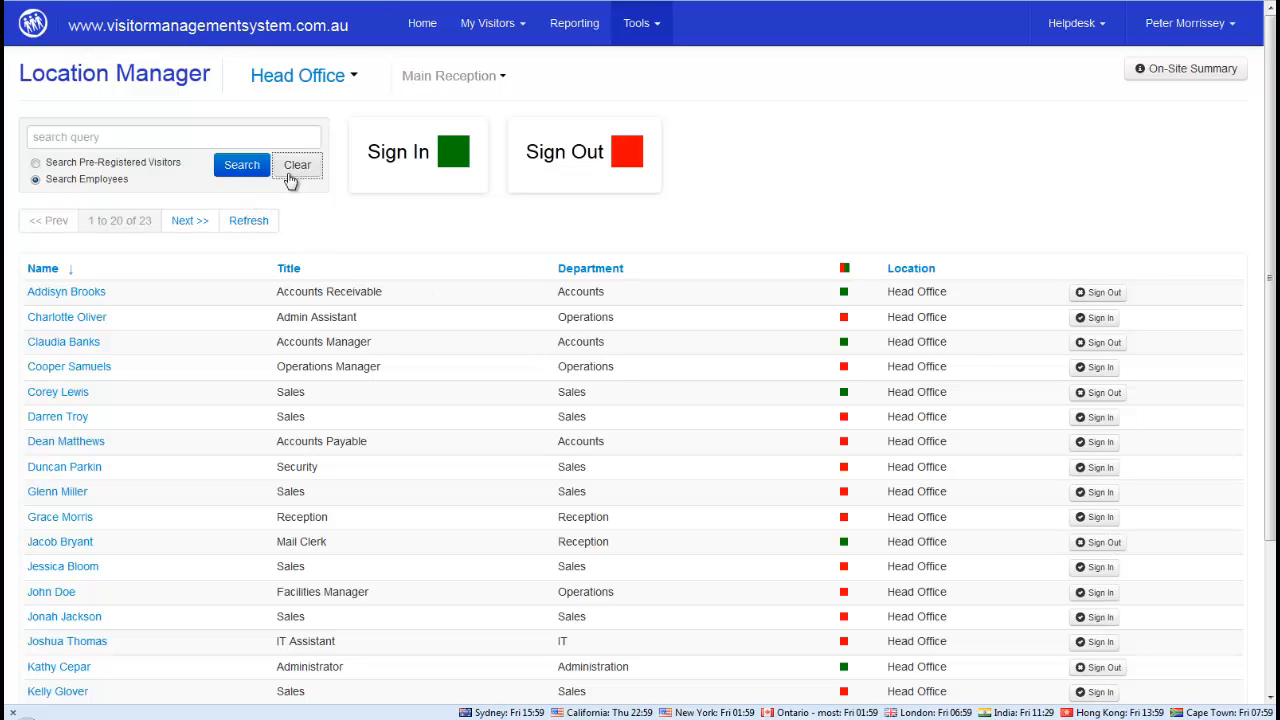
click(424, 80)
click(430, 176)
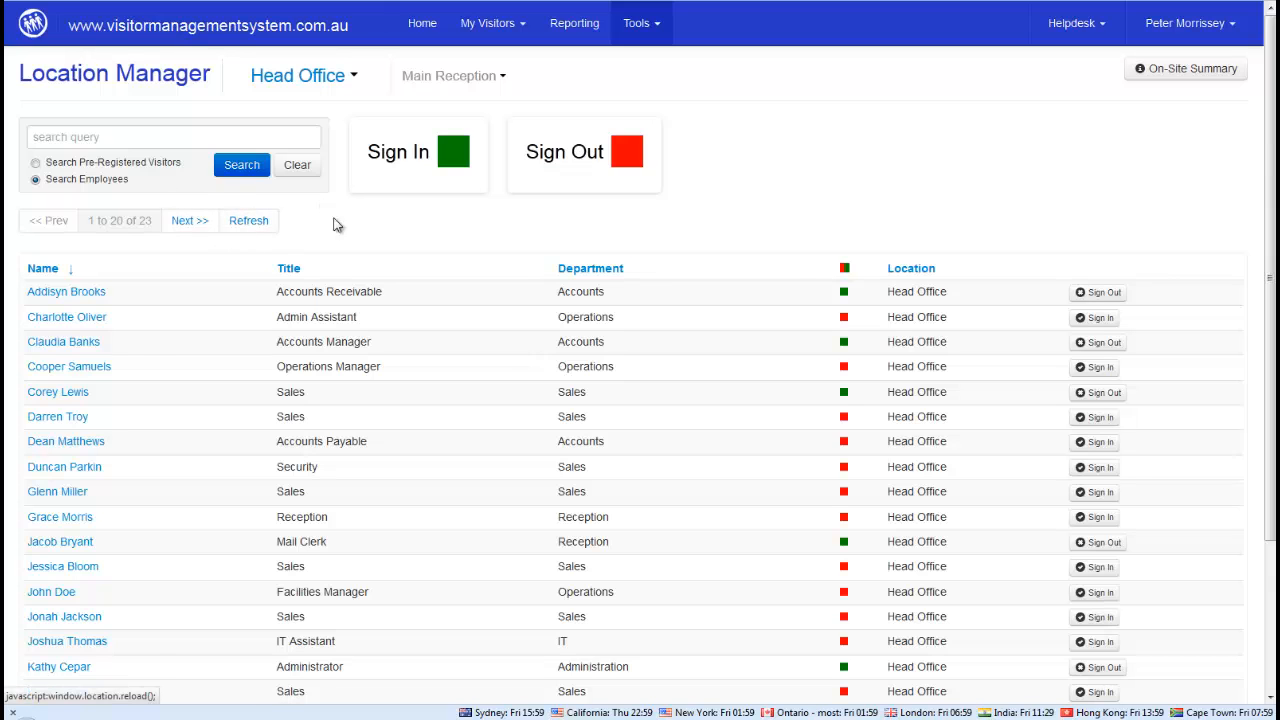
scroll(361, 244, down, 3)
scroll(386, 277, up, 3)
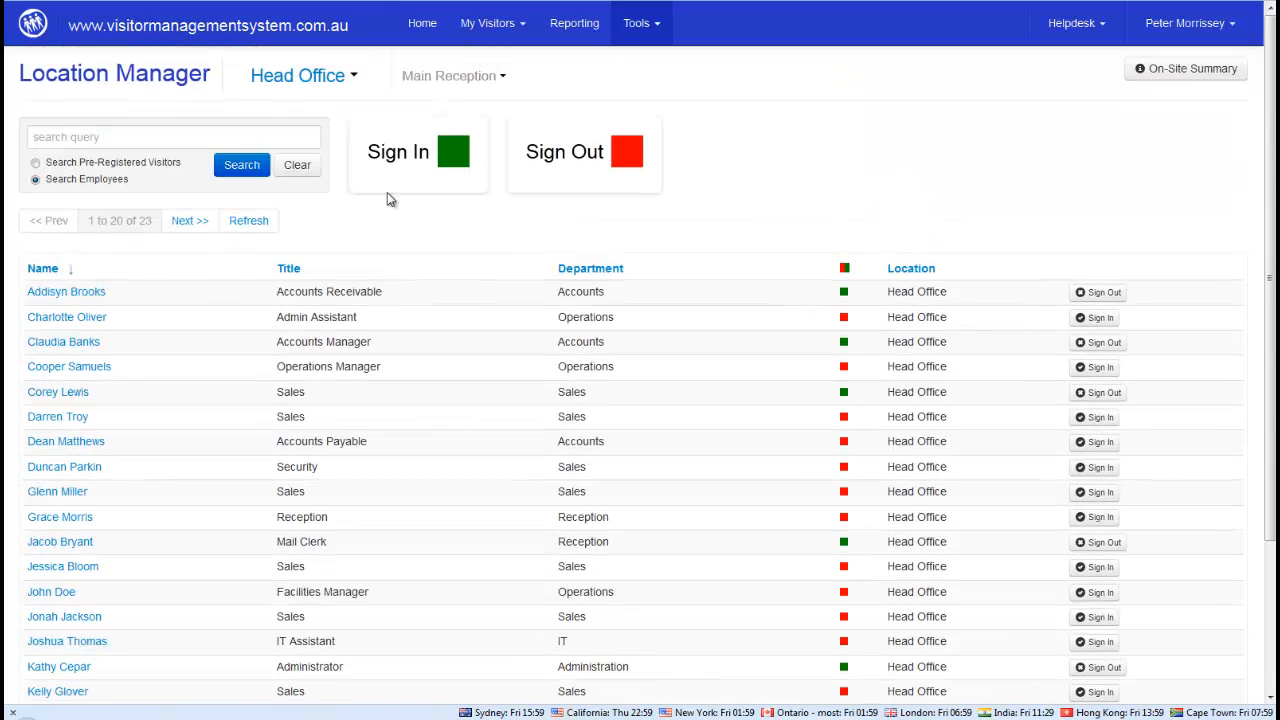
Reopen Location Manager on Due Now visitors and review then close the 16:00 AMP visit details
click(428, 30)
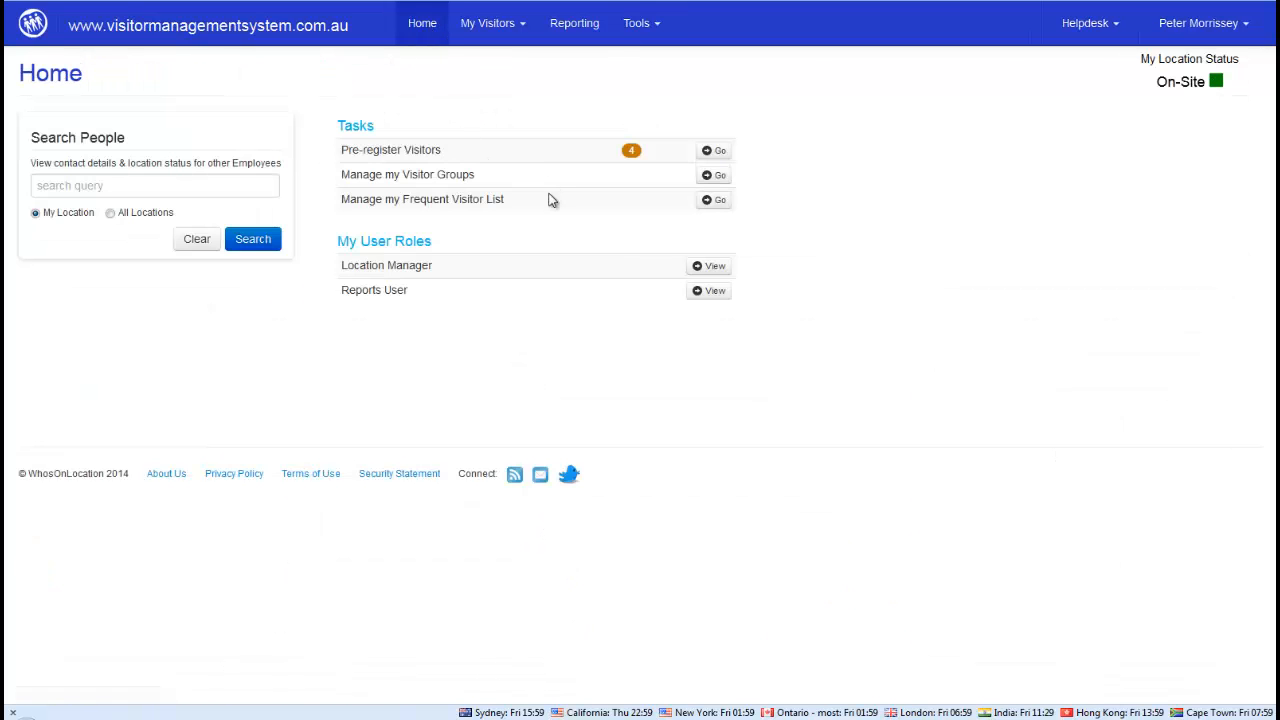
click(712, 266)
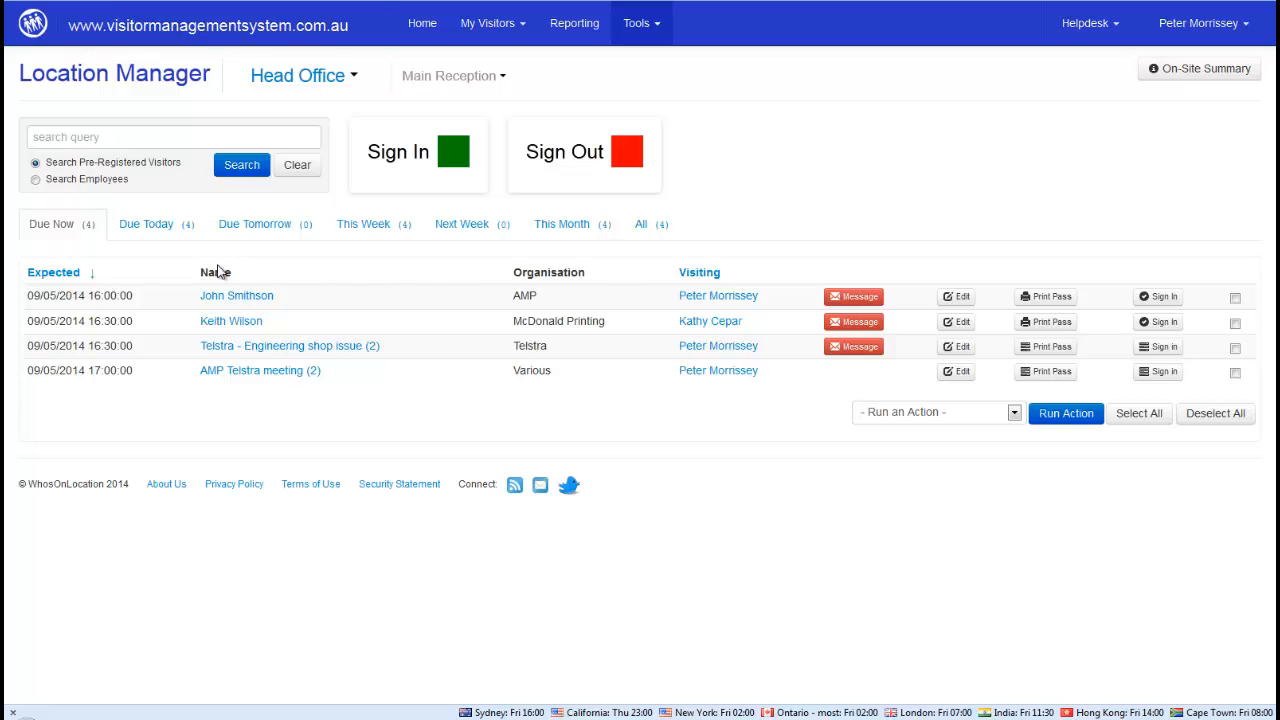
click(133, 226)
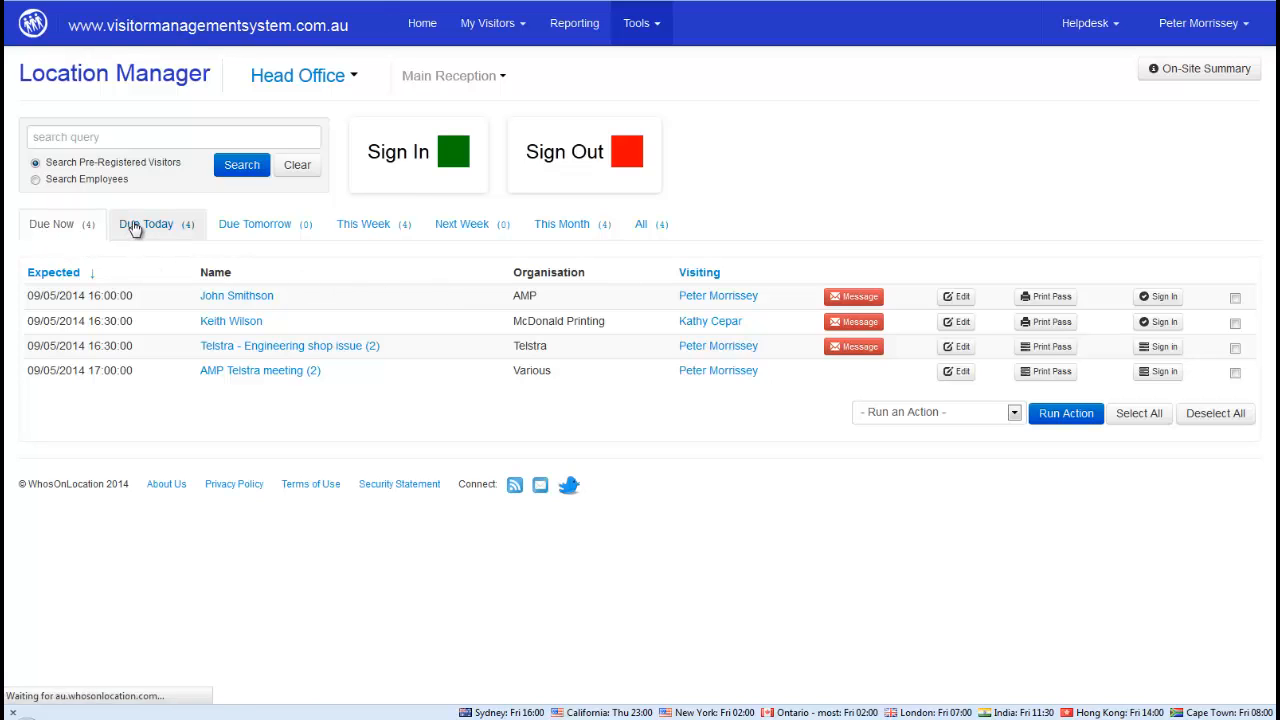
click(54, 230)
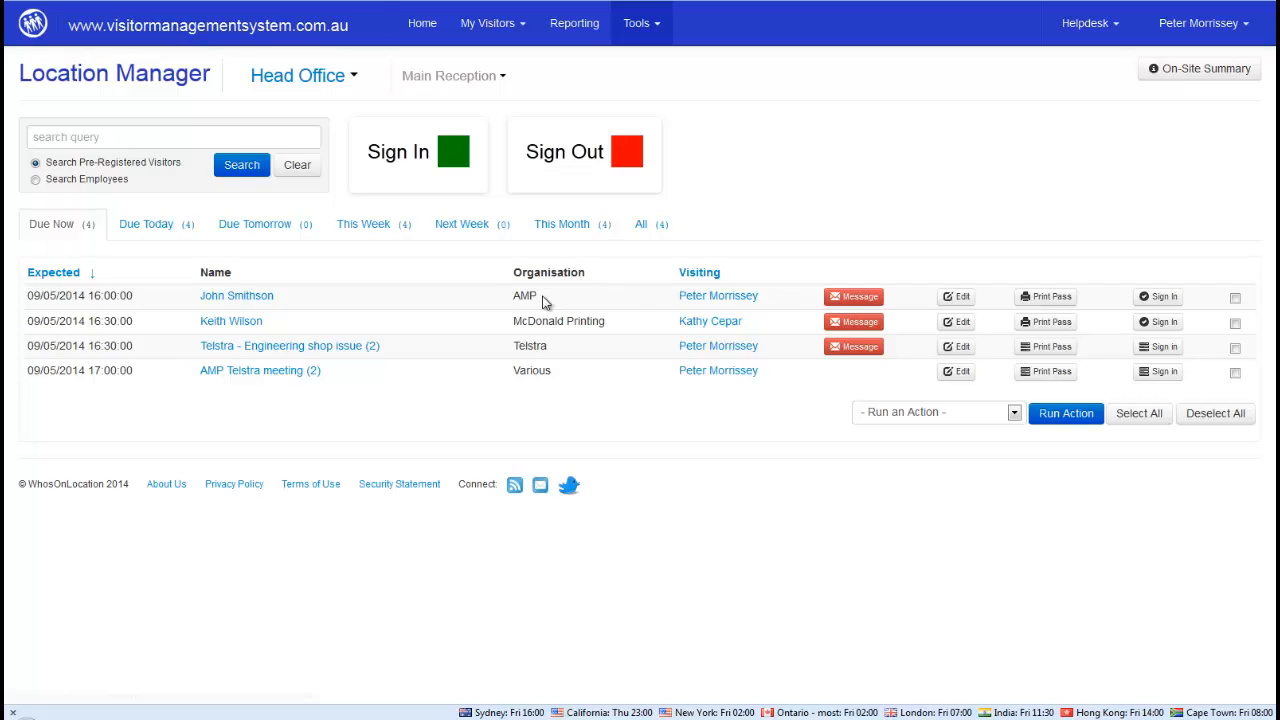
click(245, 297)
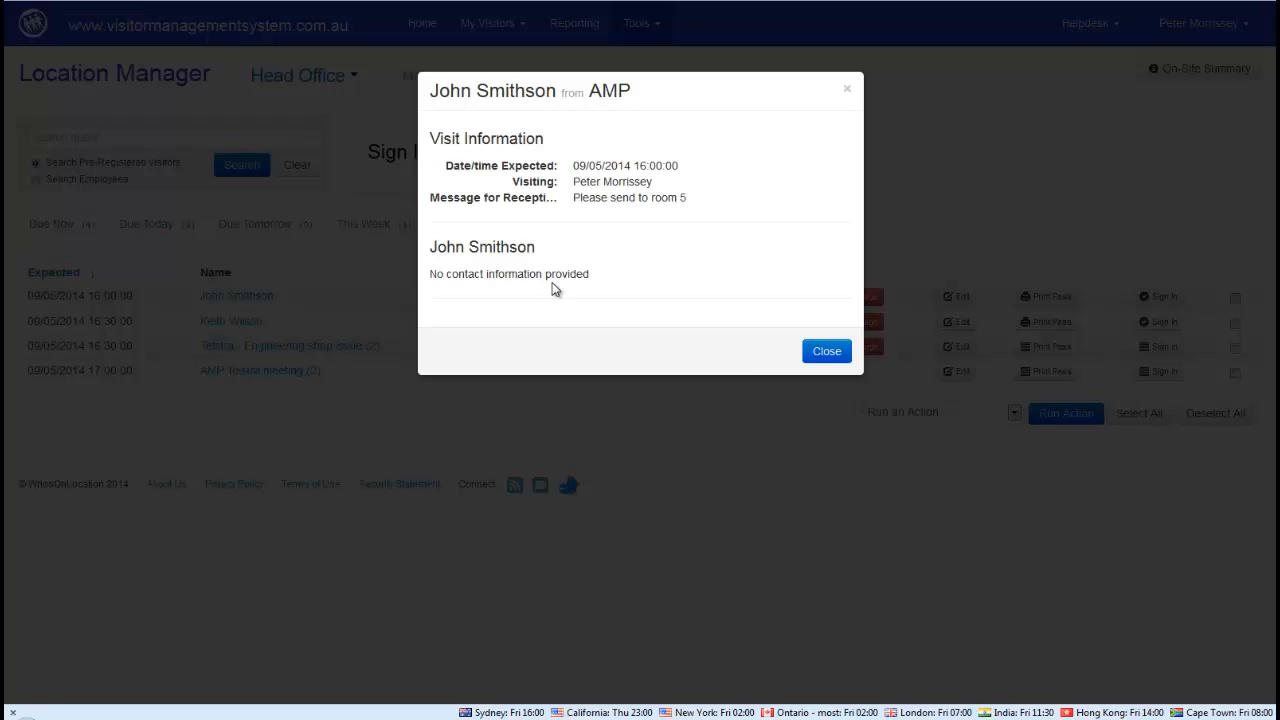
click(824, 352)
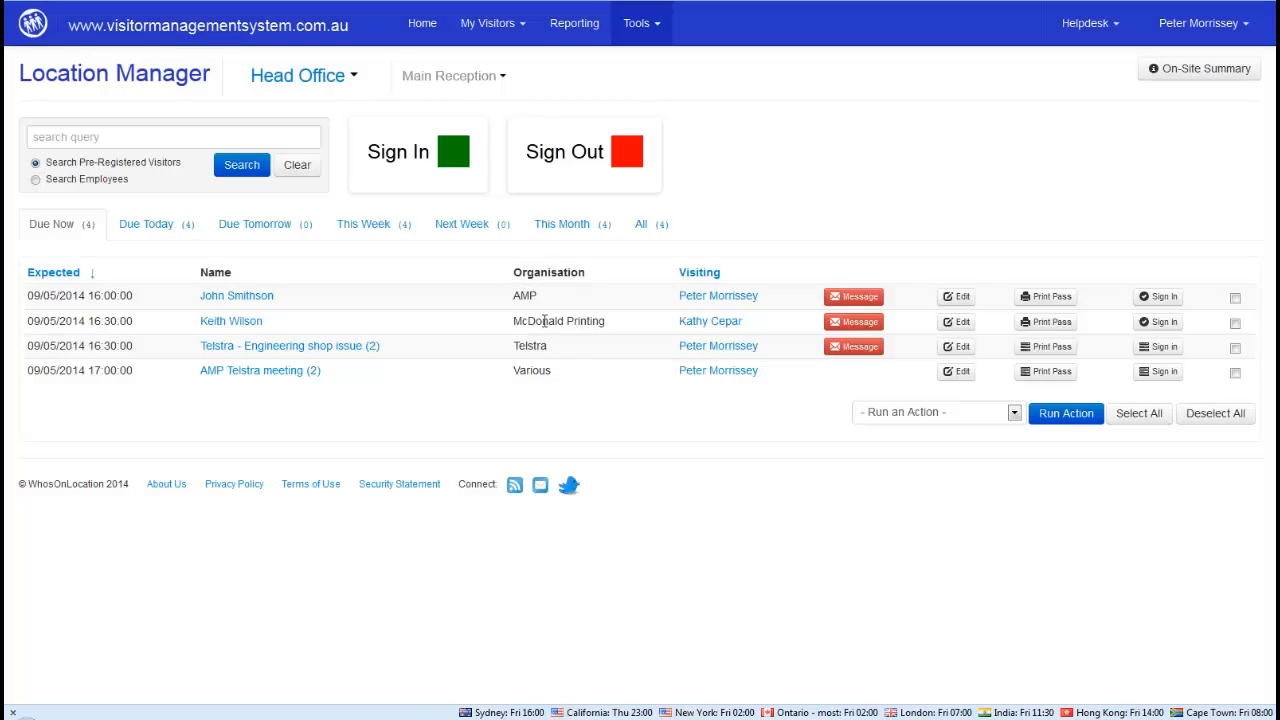
Sign in the 16:00 AMP visitor, read the McDonald Printing visitor's message, then sign them in
click(1158, 299)
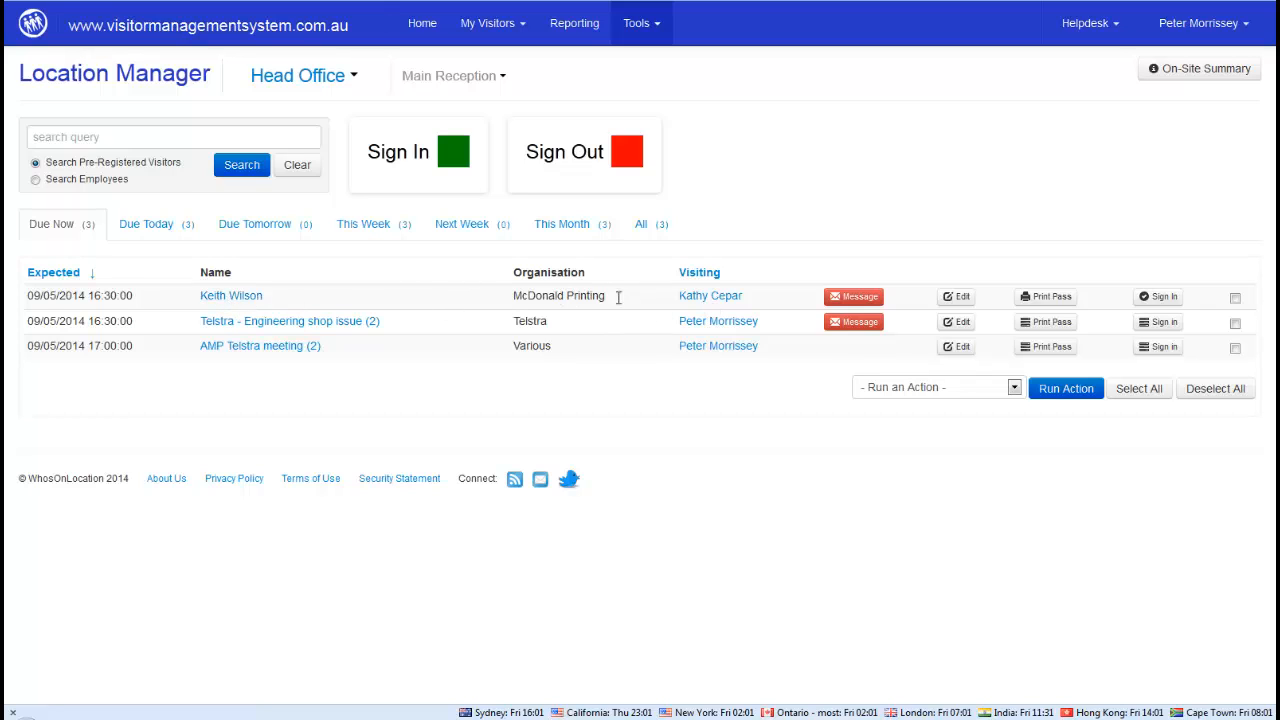
click(843, 300)
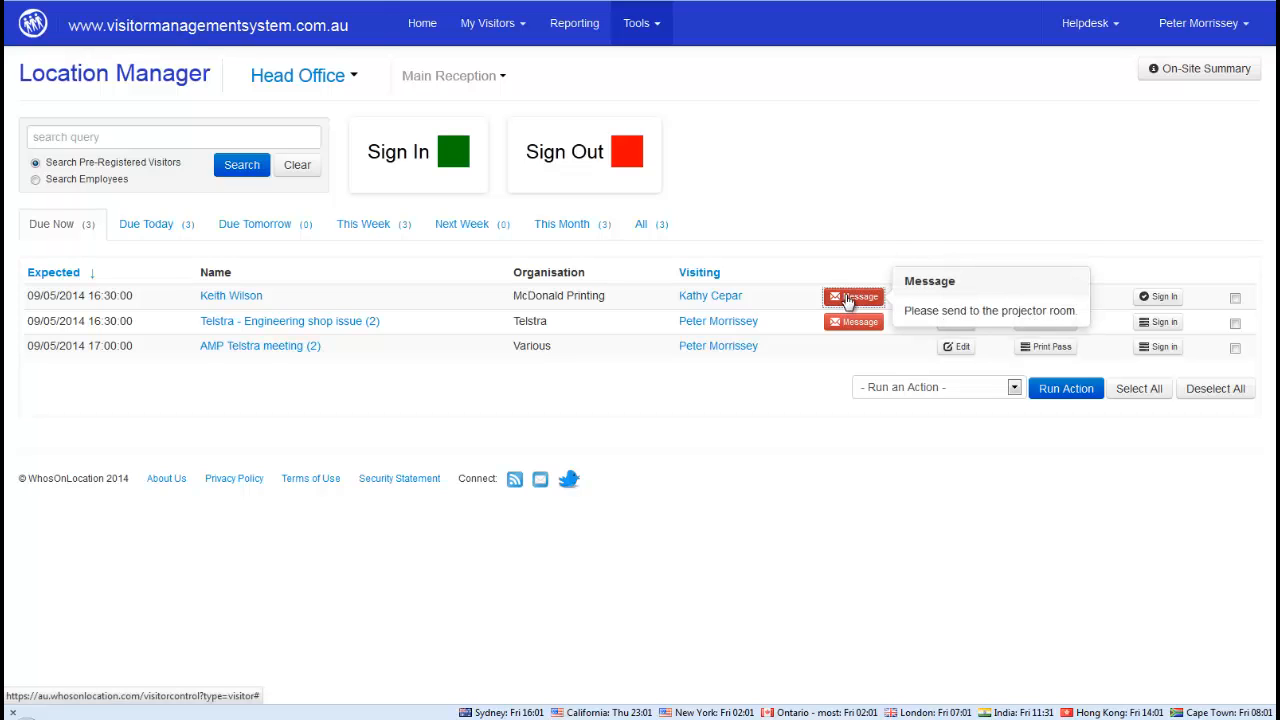
click(977, 249)
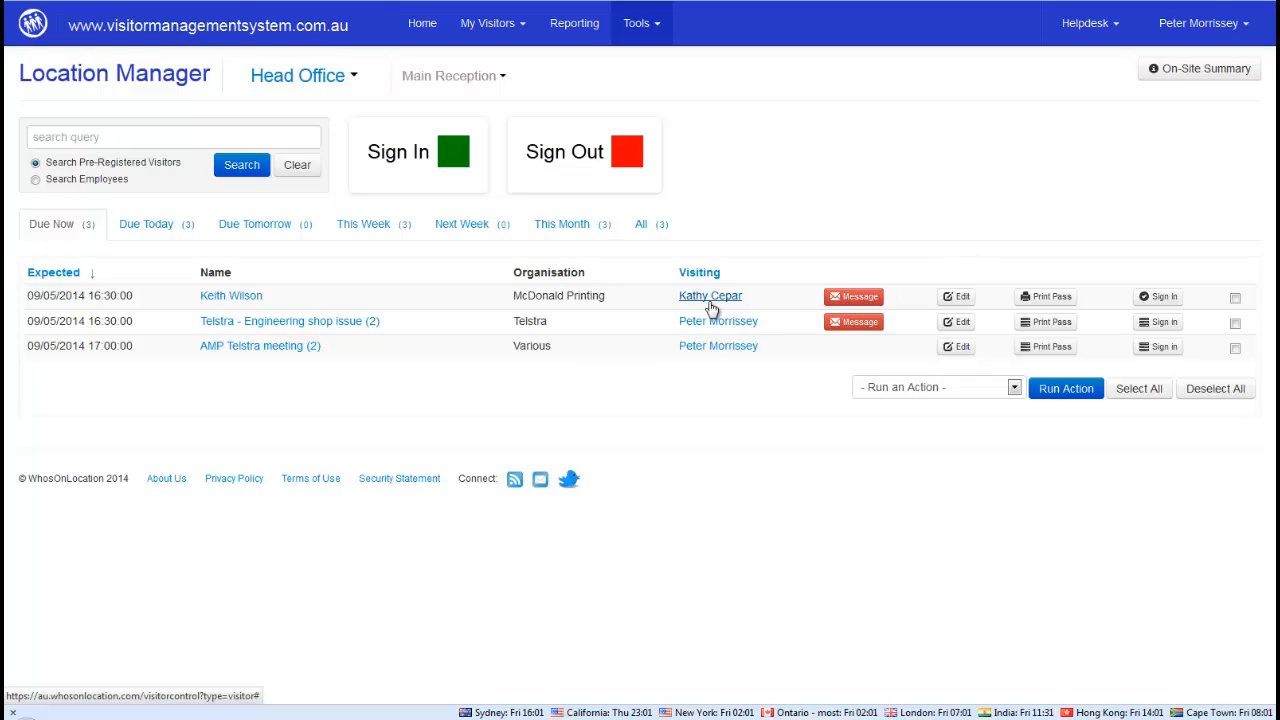
click(850, 303)
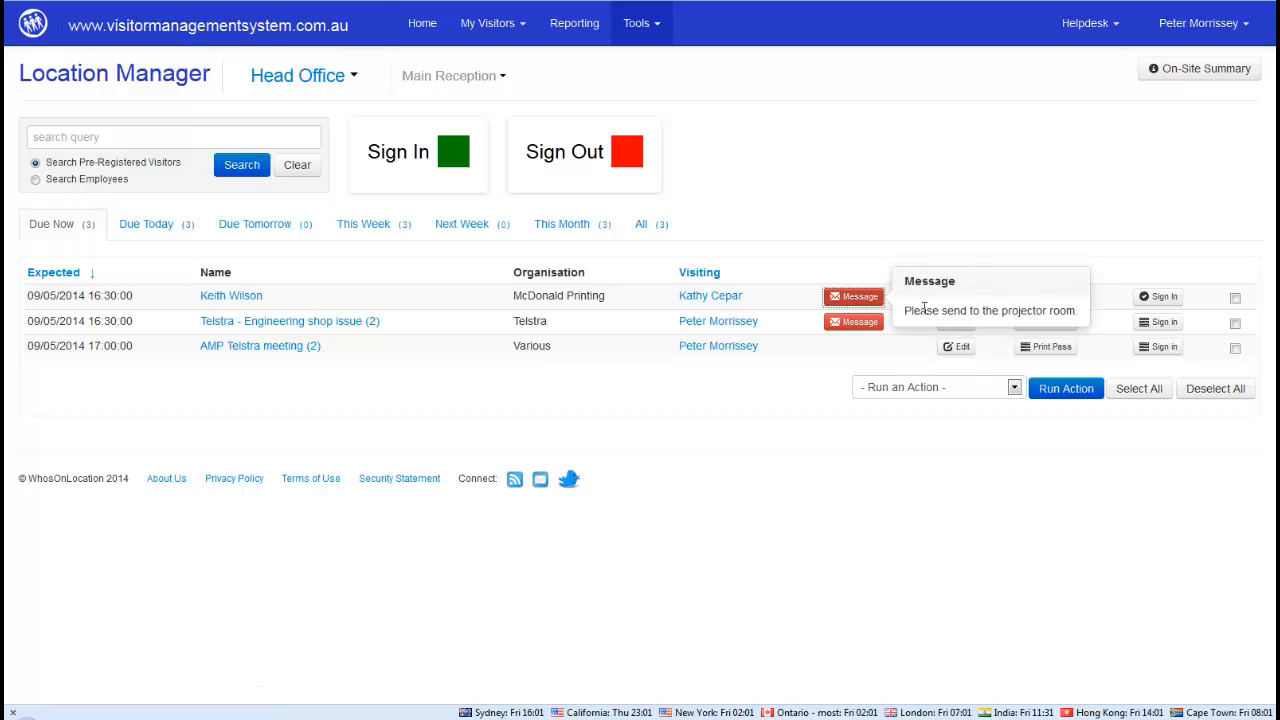
click(982, 216)
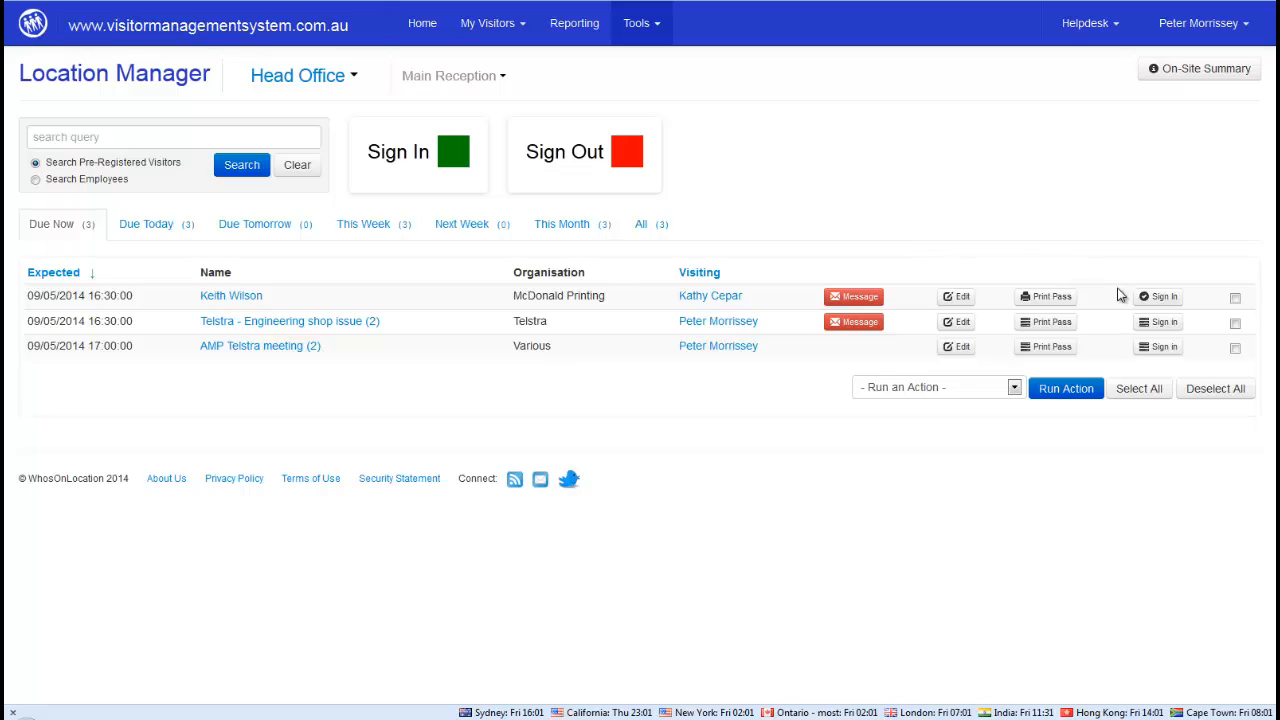
click(1161, 304)
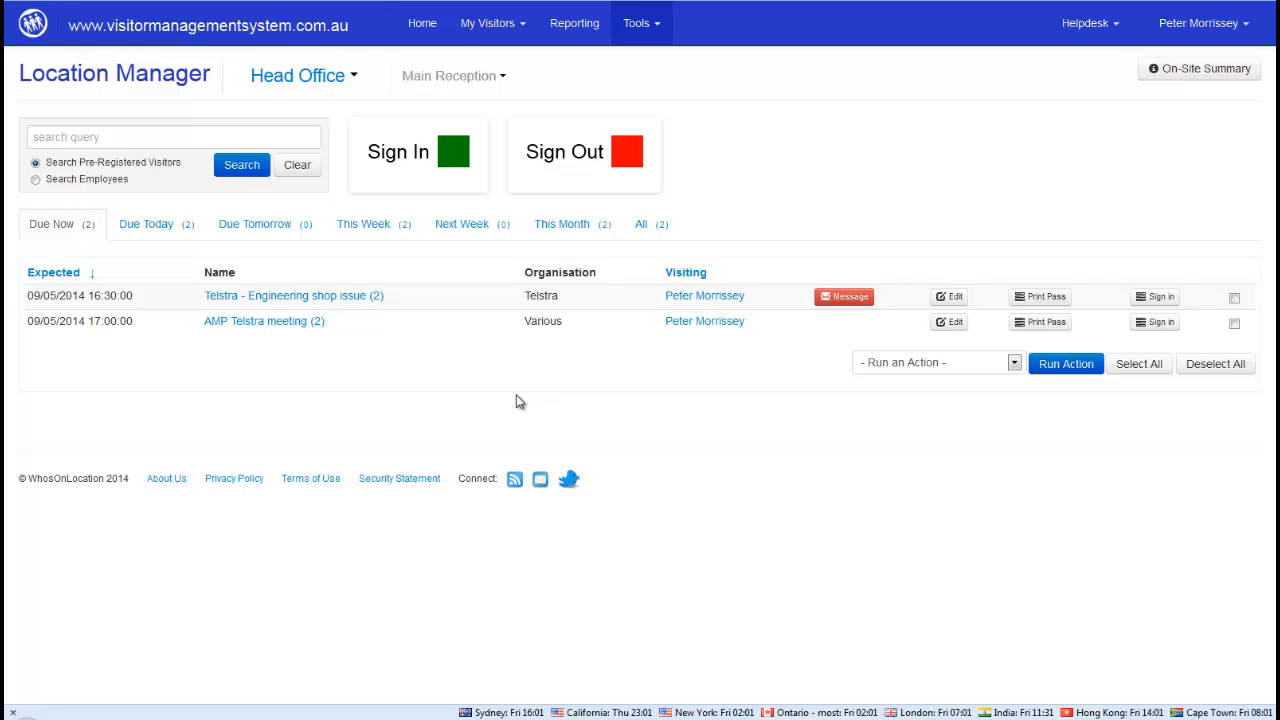
Open the Sign Out page and view a host's contact profile, highlighting their mobile number
click(579, 160)
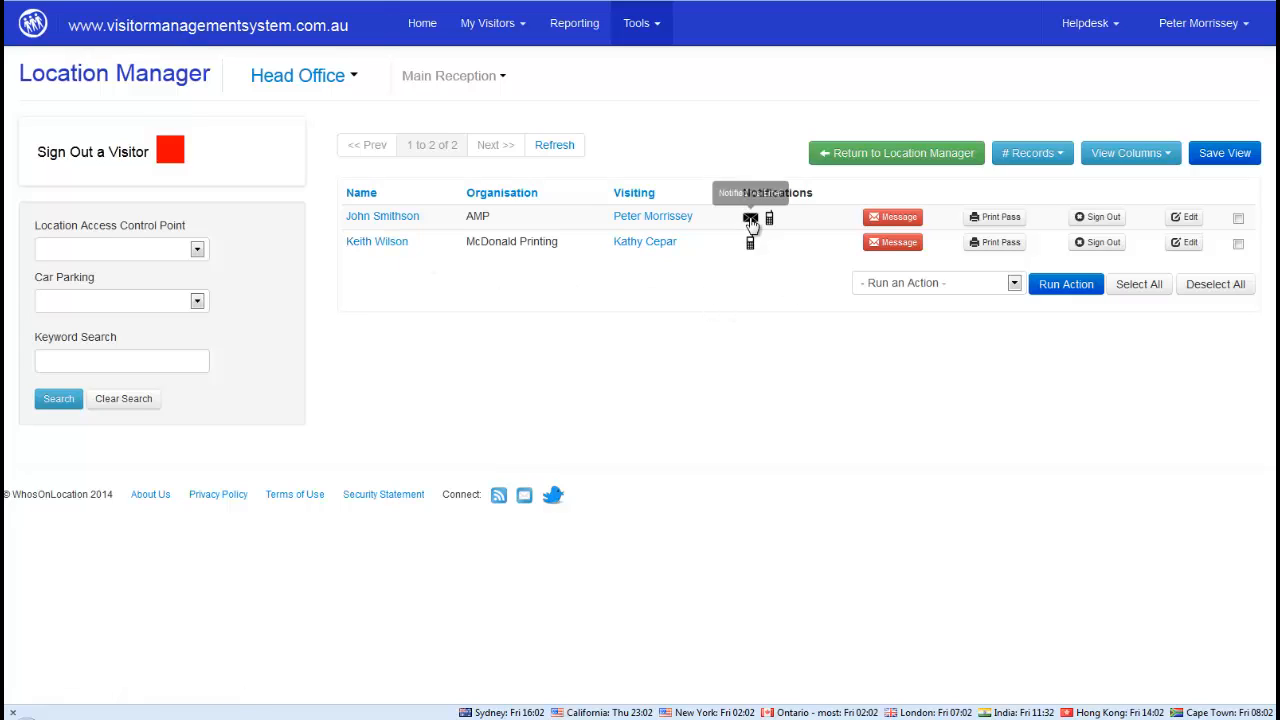
mouse_move(770, 222)
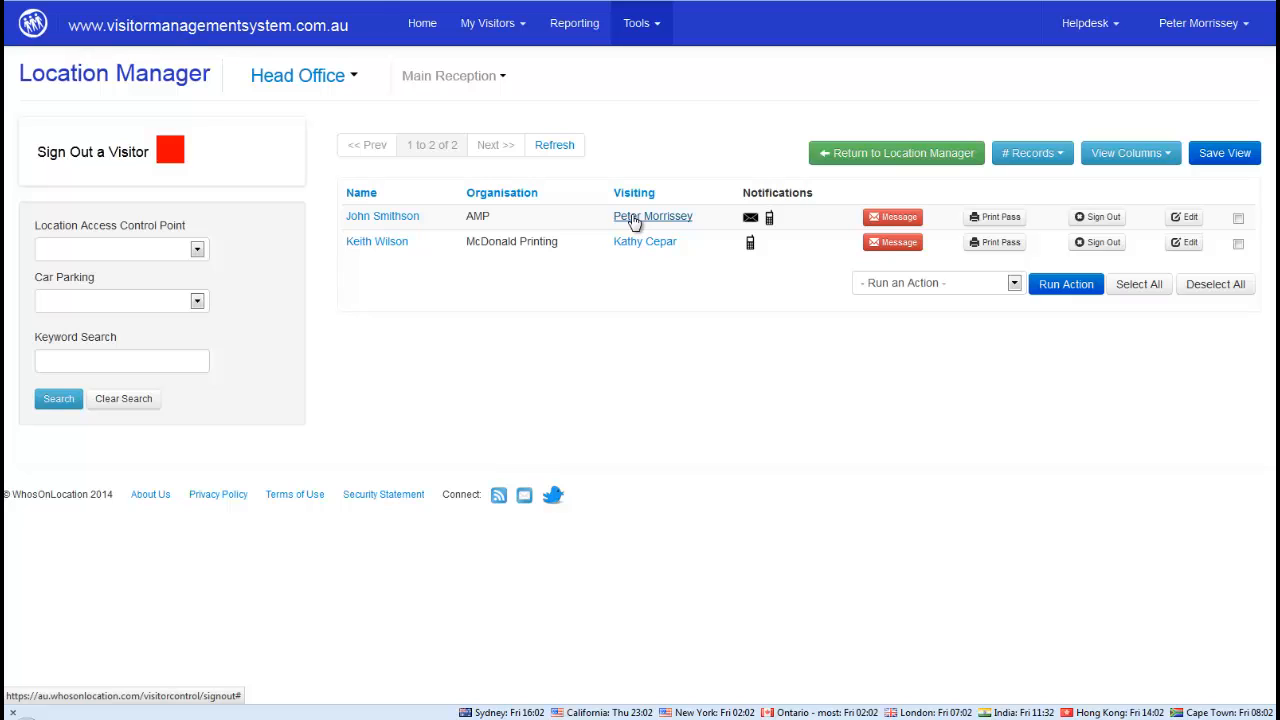
click(644, 245)
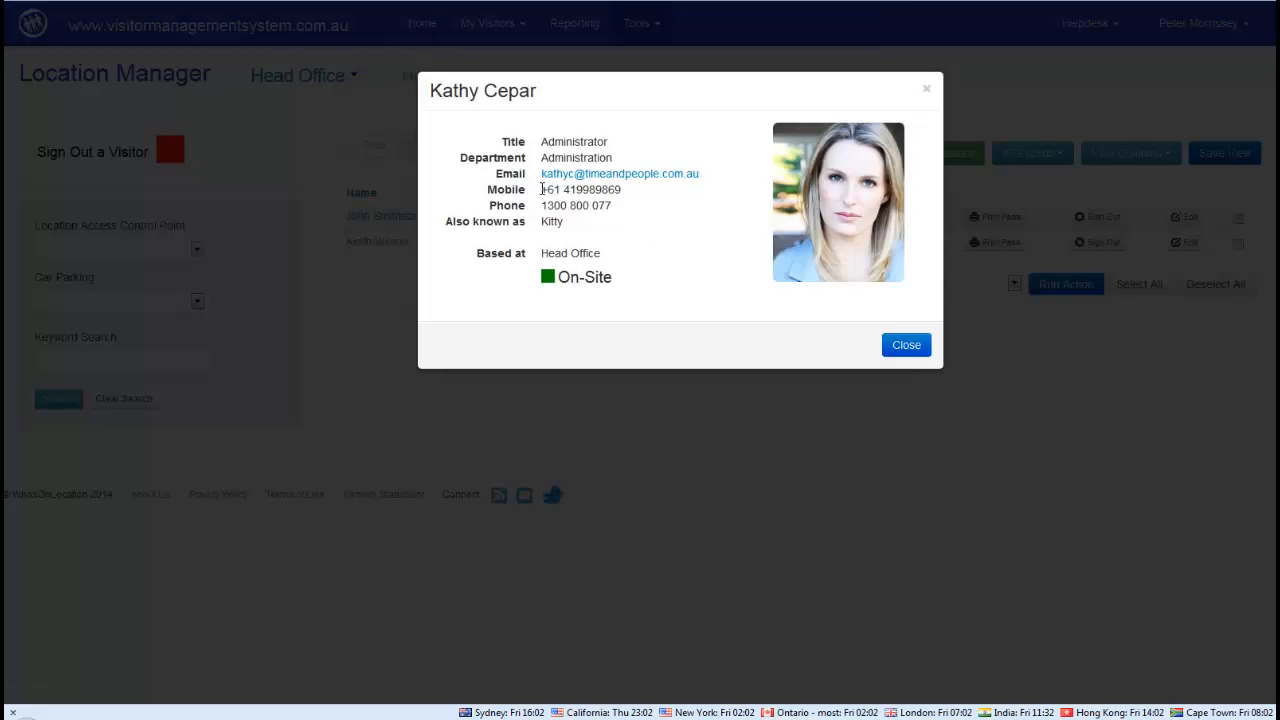
drag(542, 189, 636, 196)
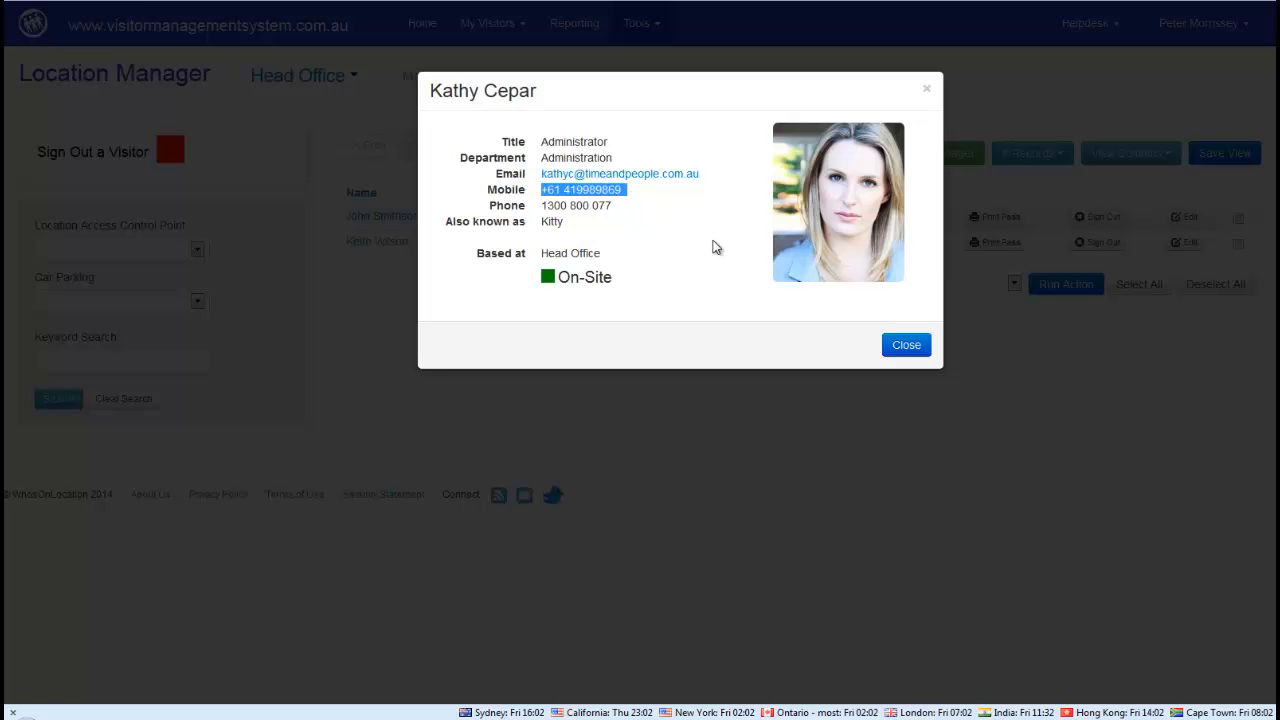
click(908, 348)
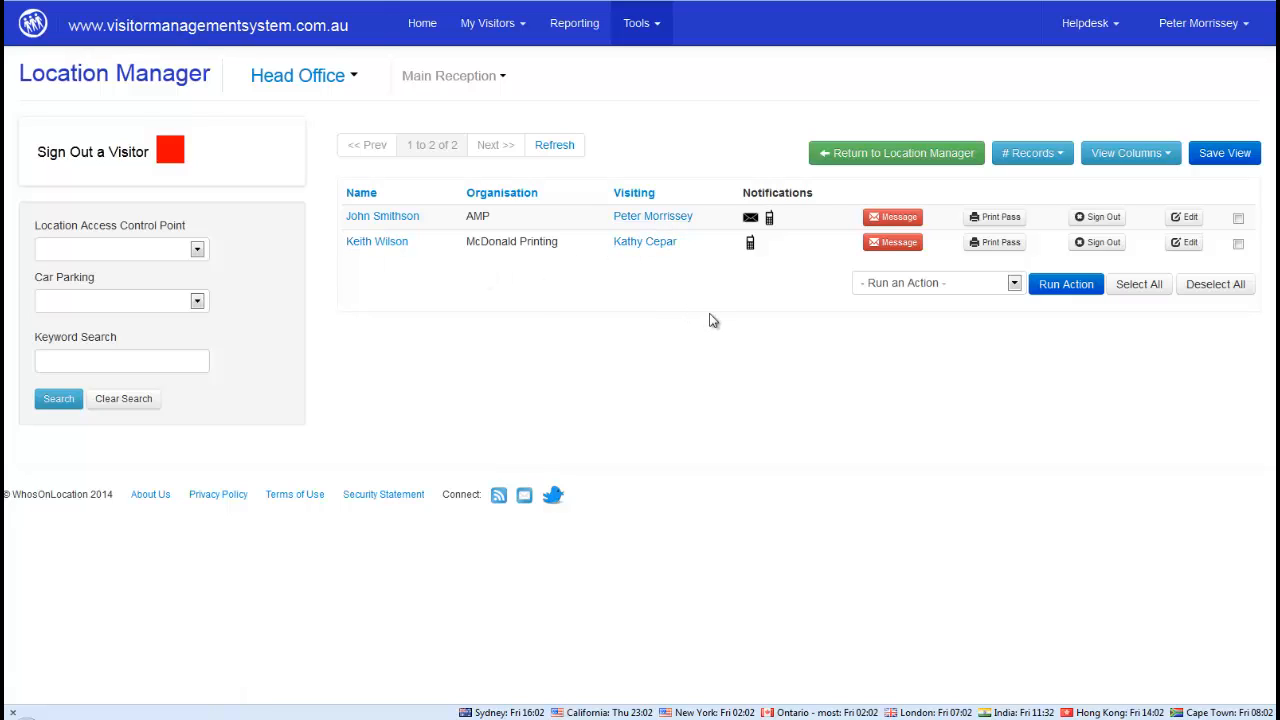
Add Mobile and LACP Sign-in columns, Vehicle Reg added then removed, and return to Location Manager
click(1163, 160)
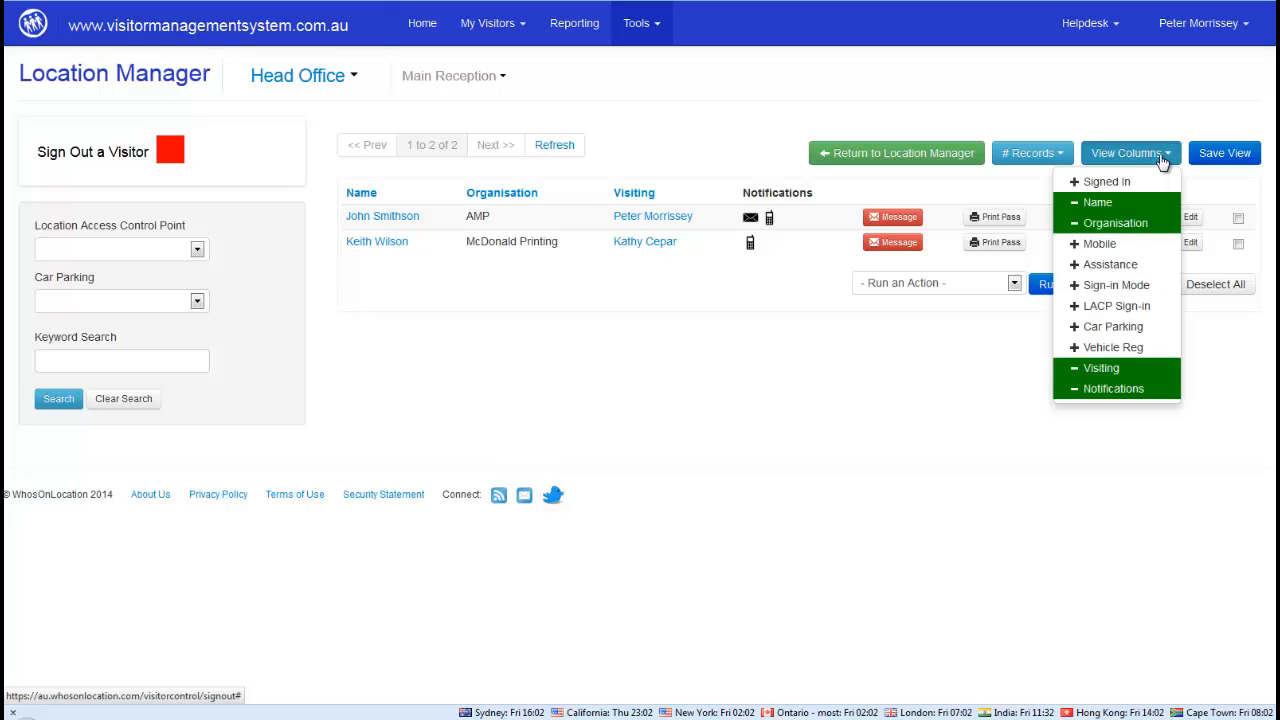
click(1106, 246)
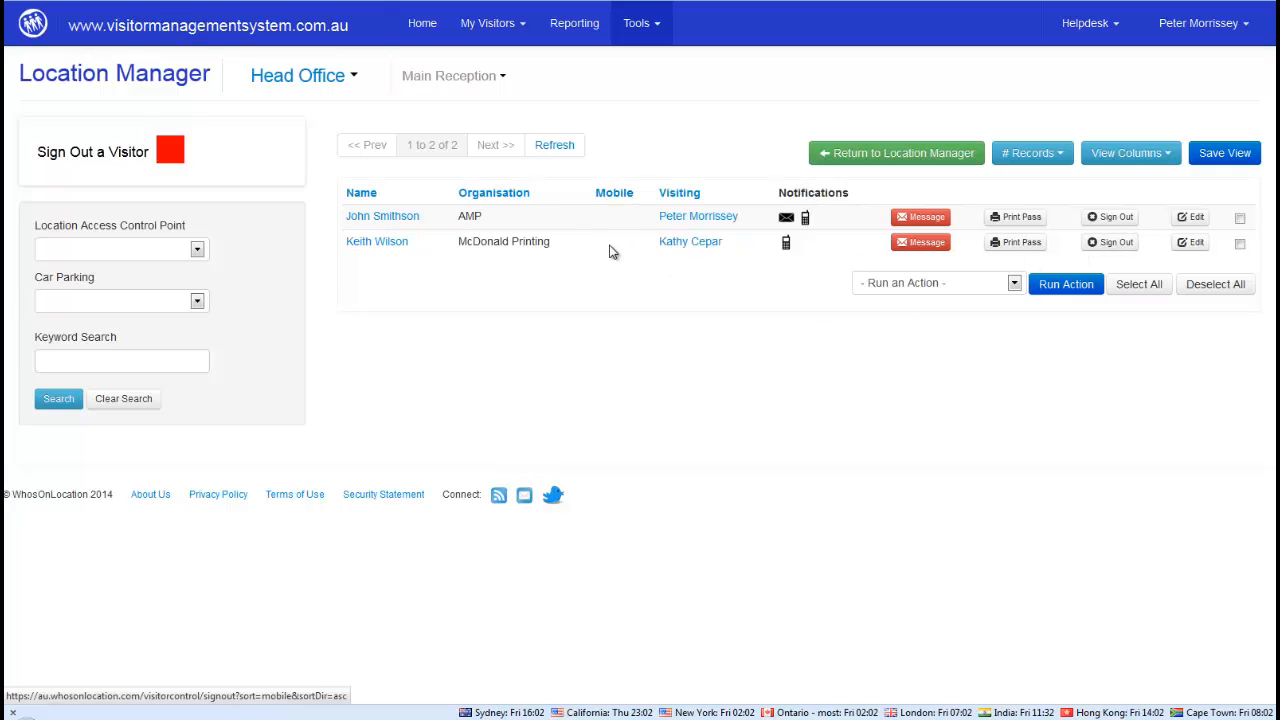
click(1135, 155)
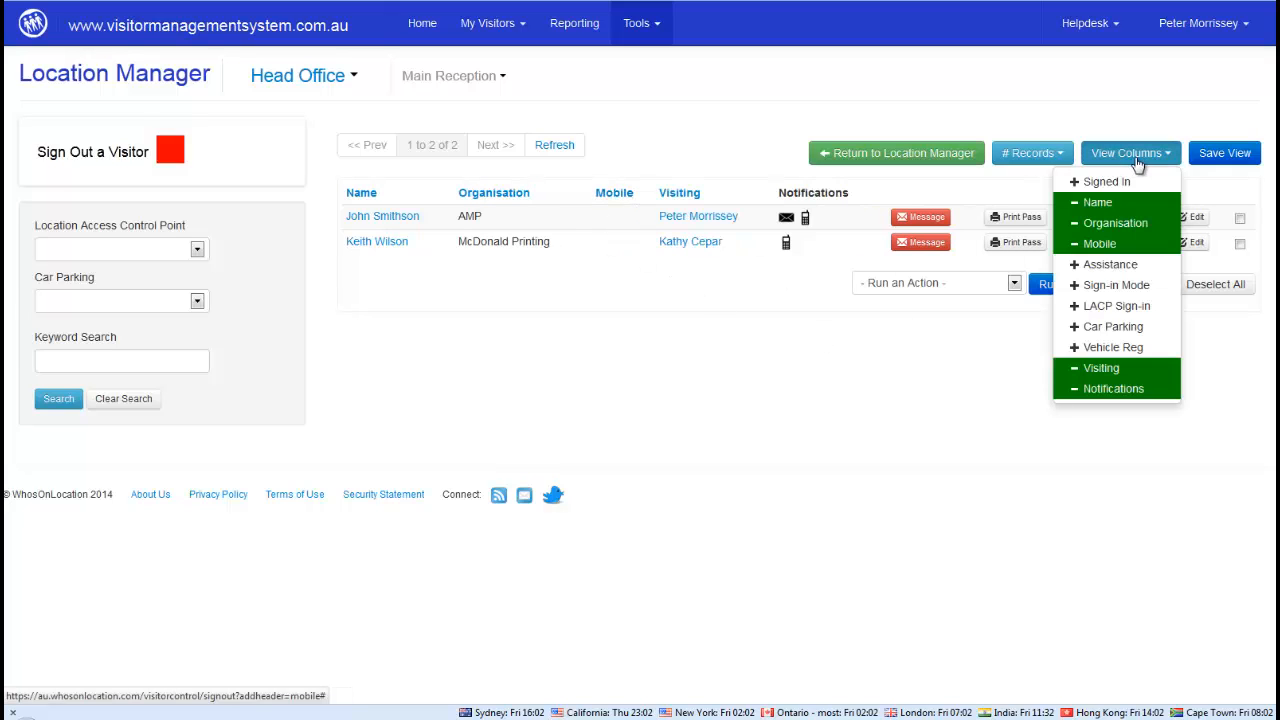
click(1100, 348)
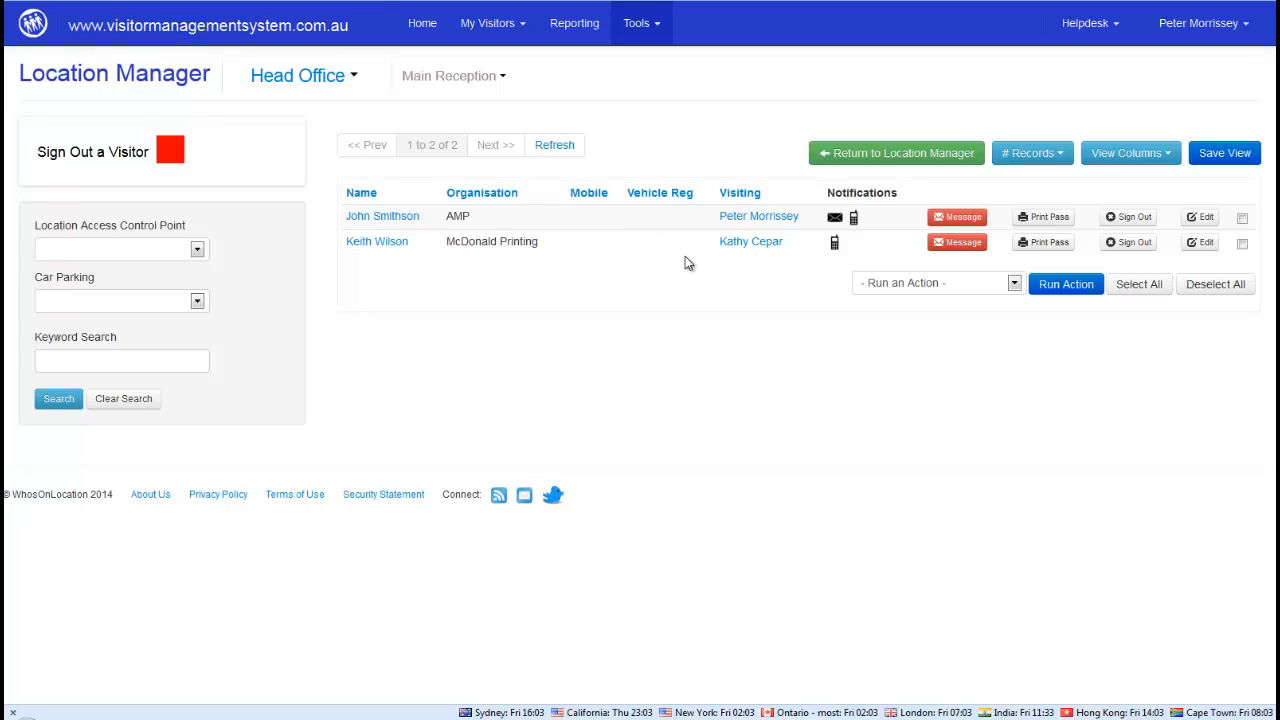
click(1134, 158)
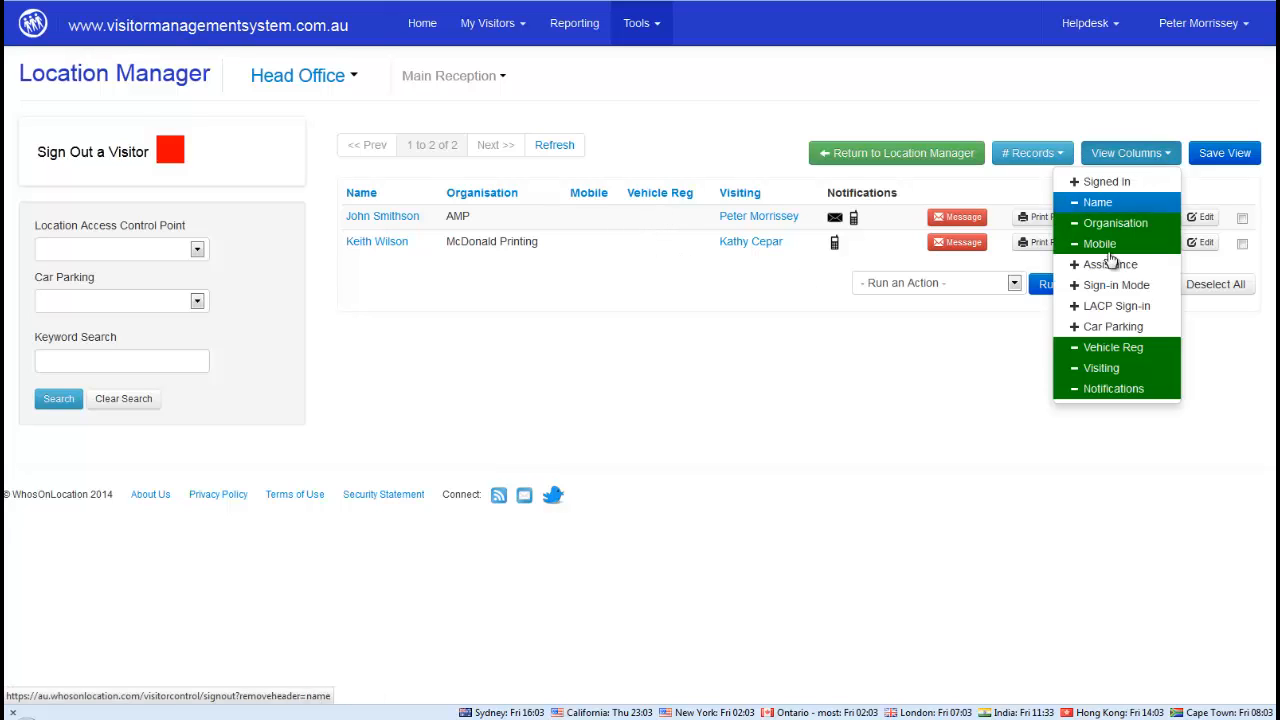
click(1106, 347)
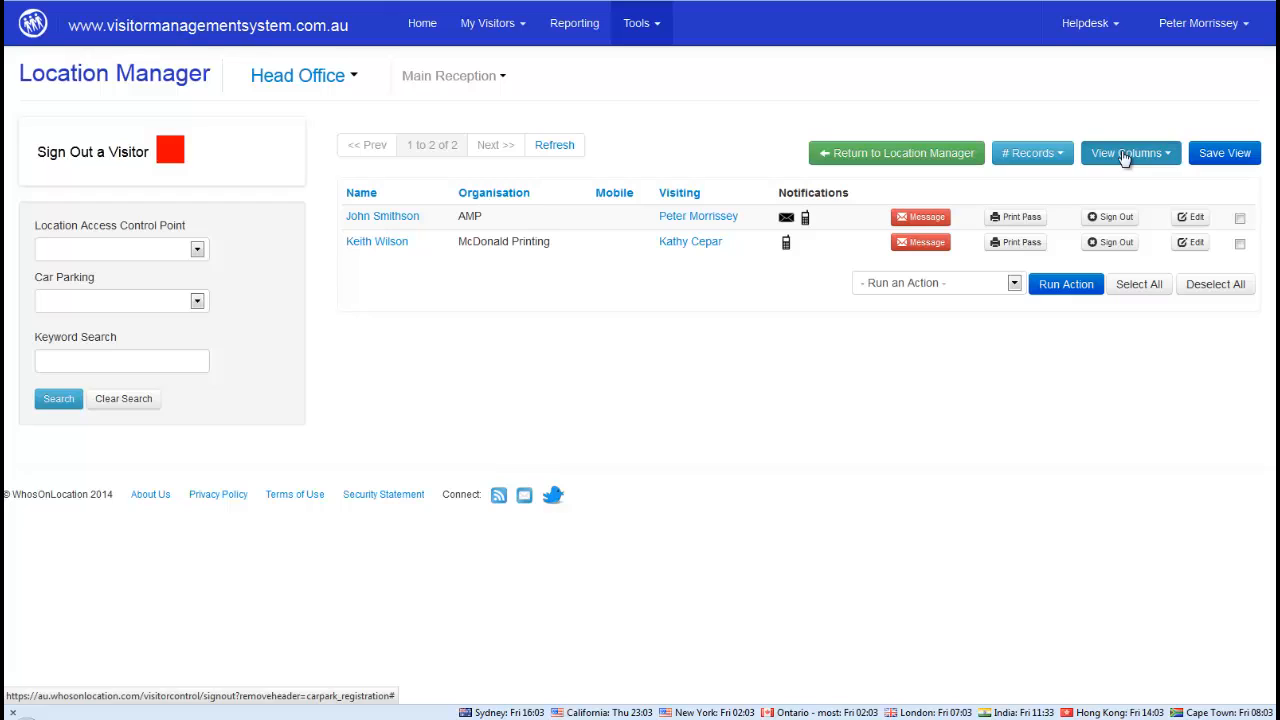
click(1124, 158)
click(1104, 309)
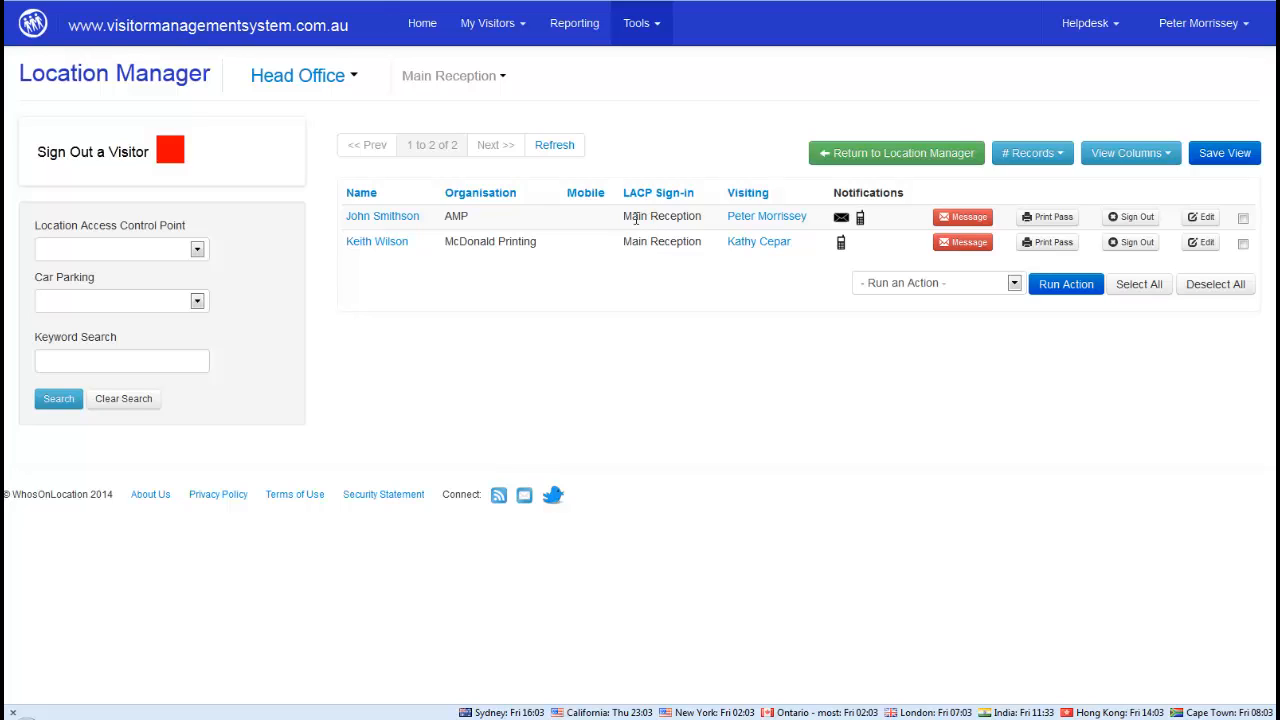
drag(625, 218, 705, 219)
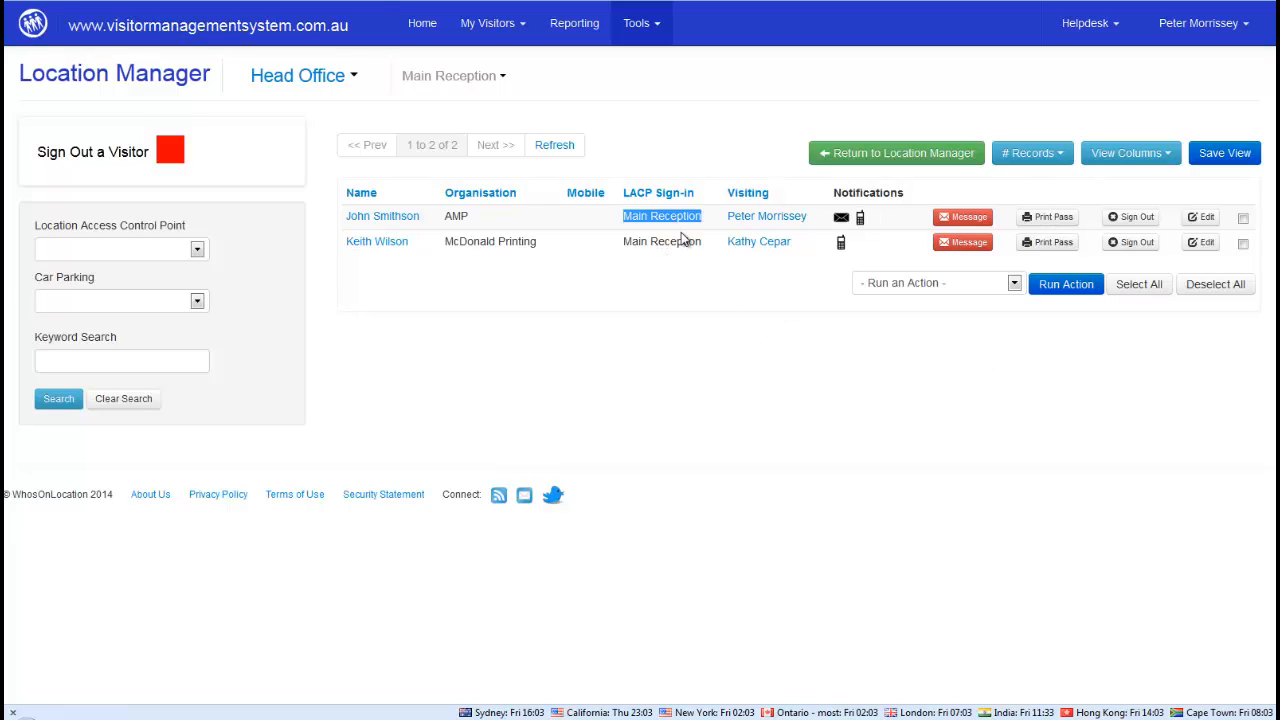
click(875, 160)
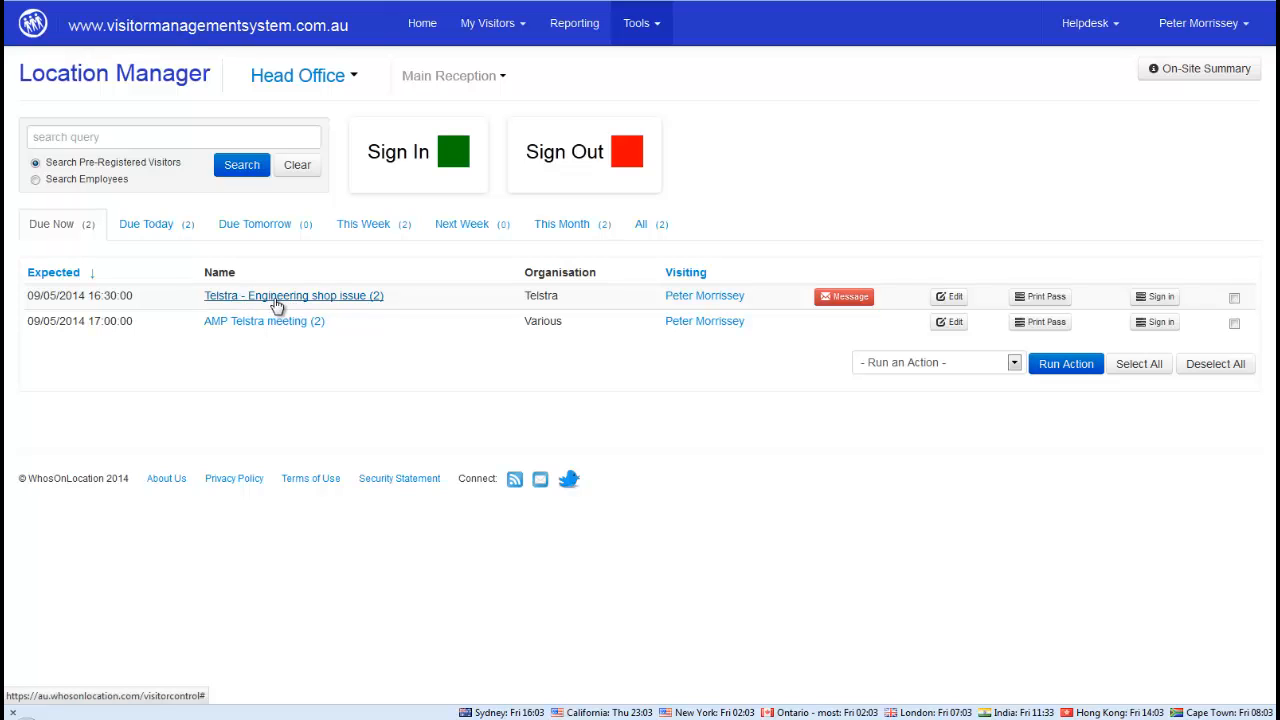
click(328, 298)
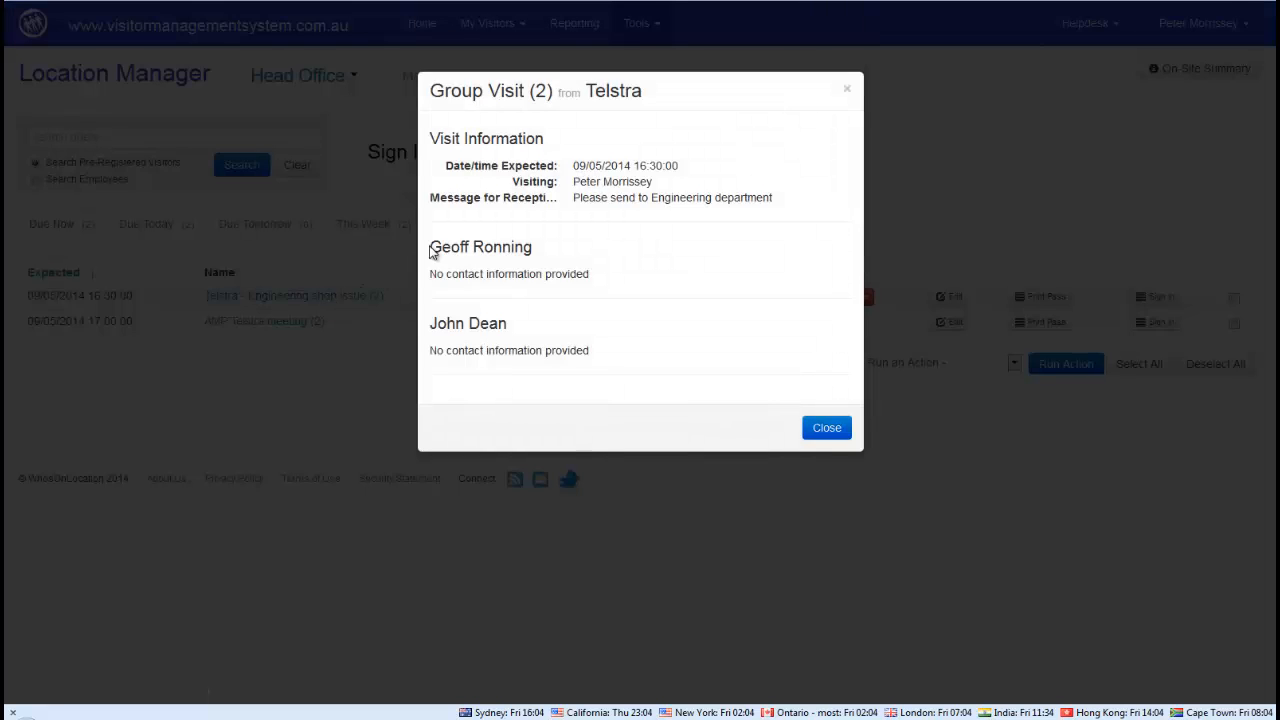
click(834, 429)
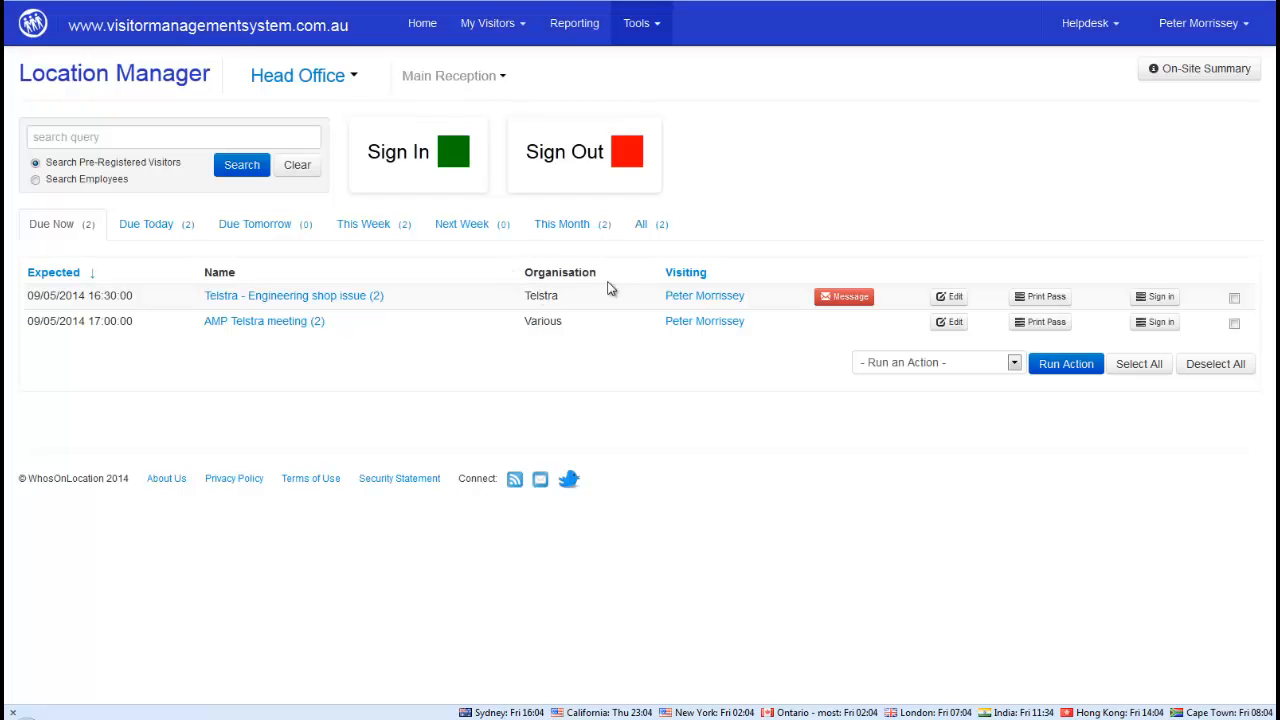
click(844, 298)
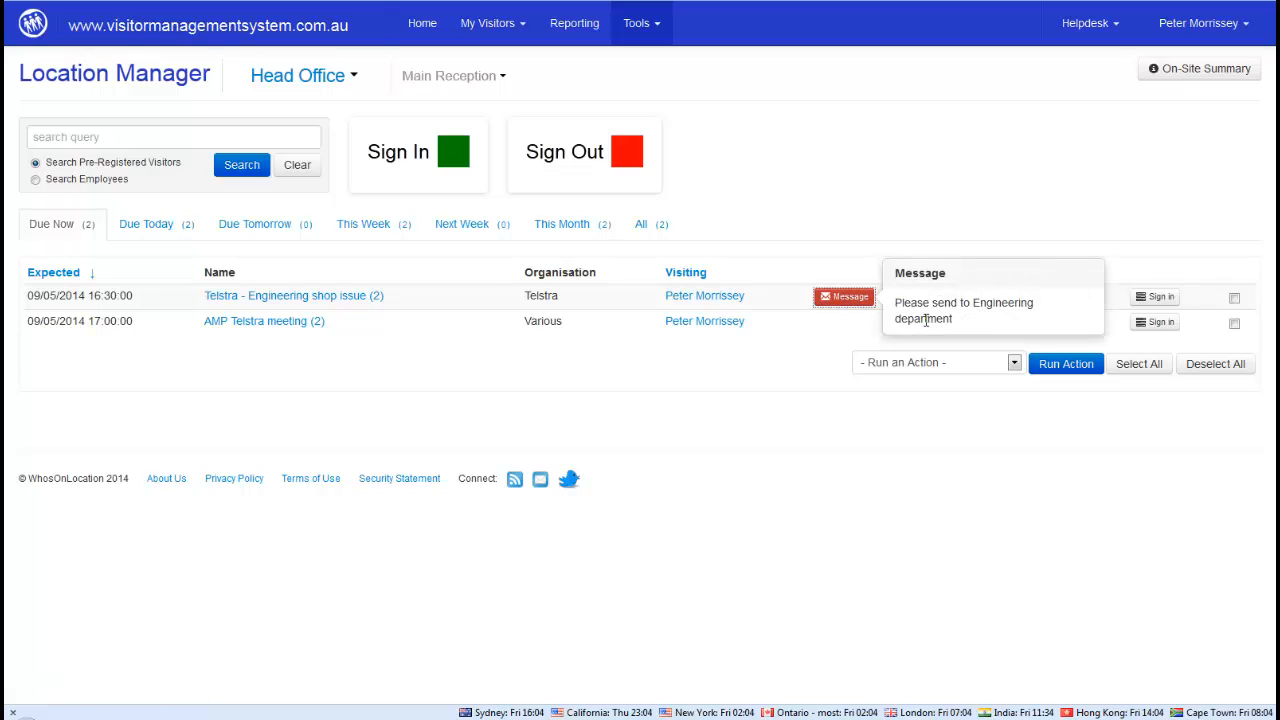
click(855, 245)
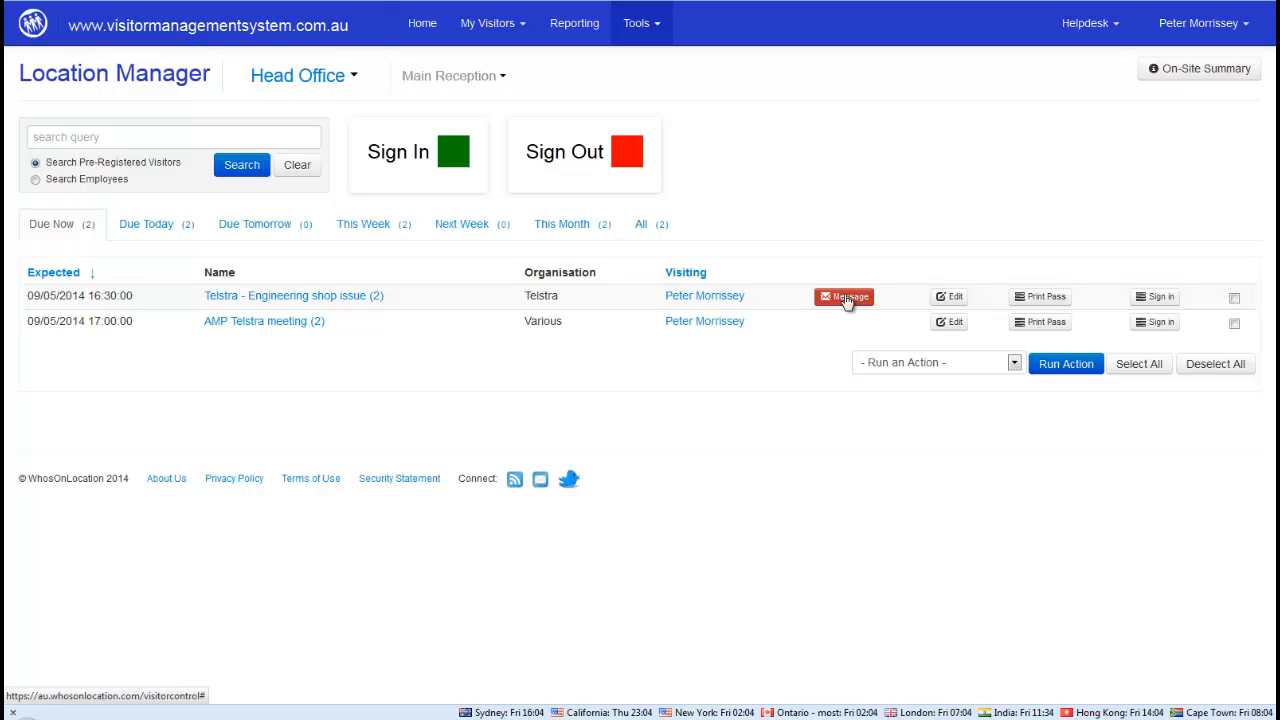
Sign in both Telstra engineering group visitors from the group dialog, then open the Sign Out page
click(1158, 298)
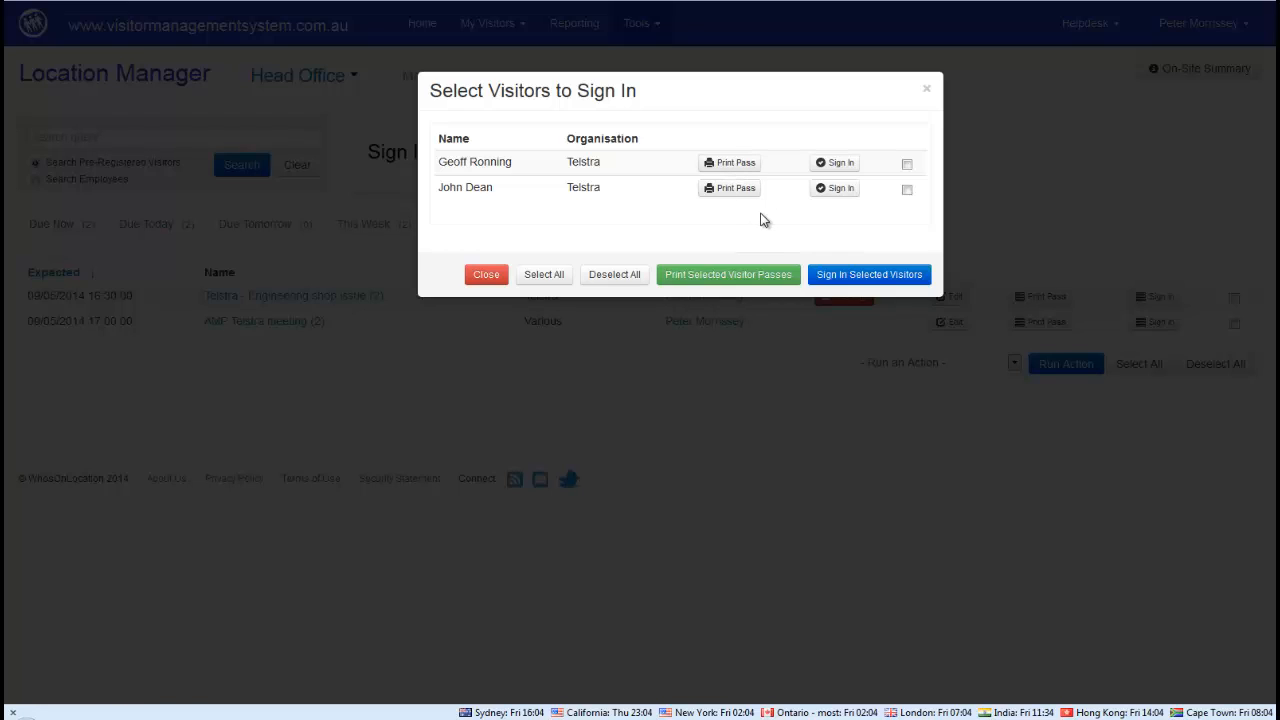
click(836, 168)
click(830, 189)
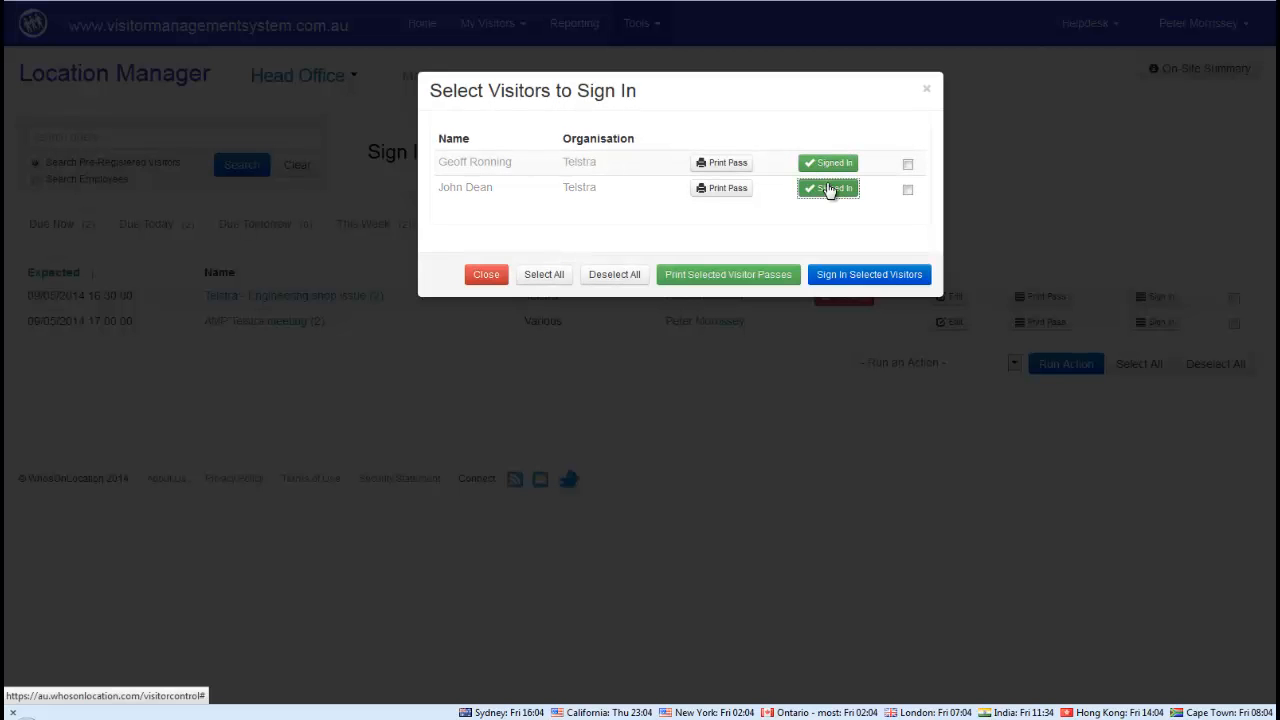
click(489, 277)
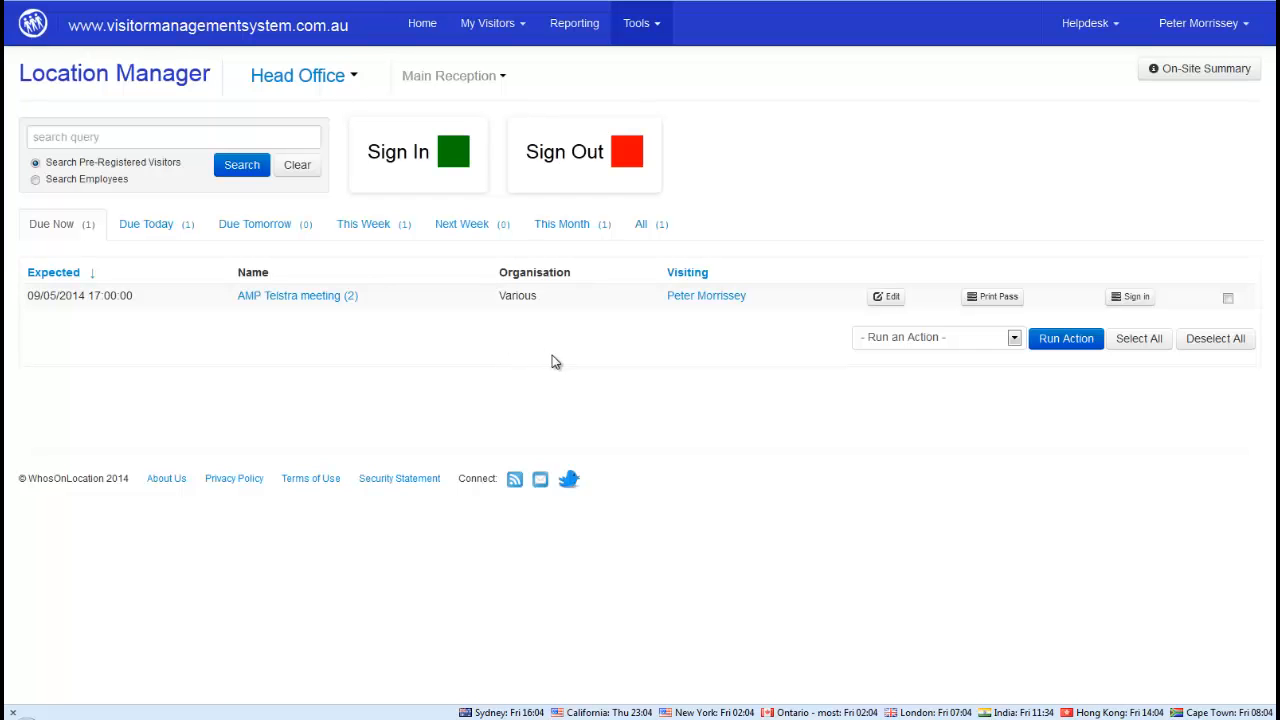
click(561, 160)
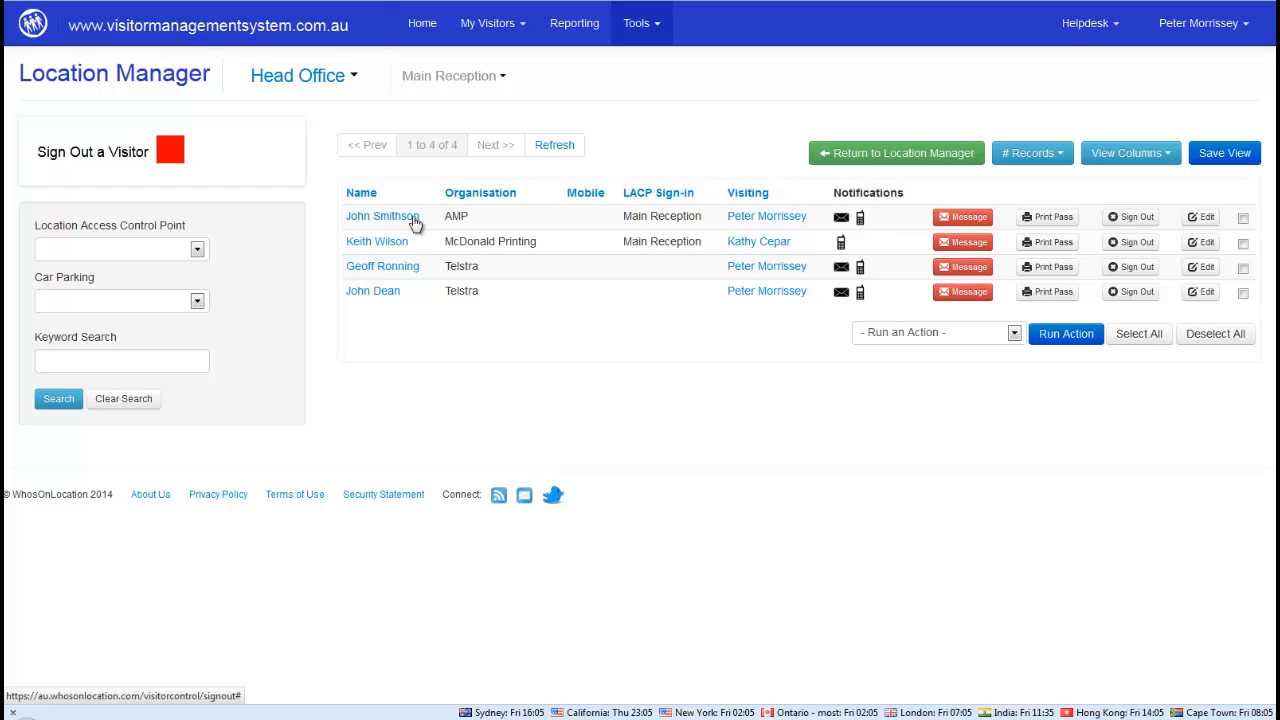
Sign out the AMP visitor and return to the Location Manager
click(1131, 218)
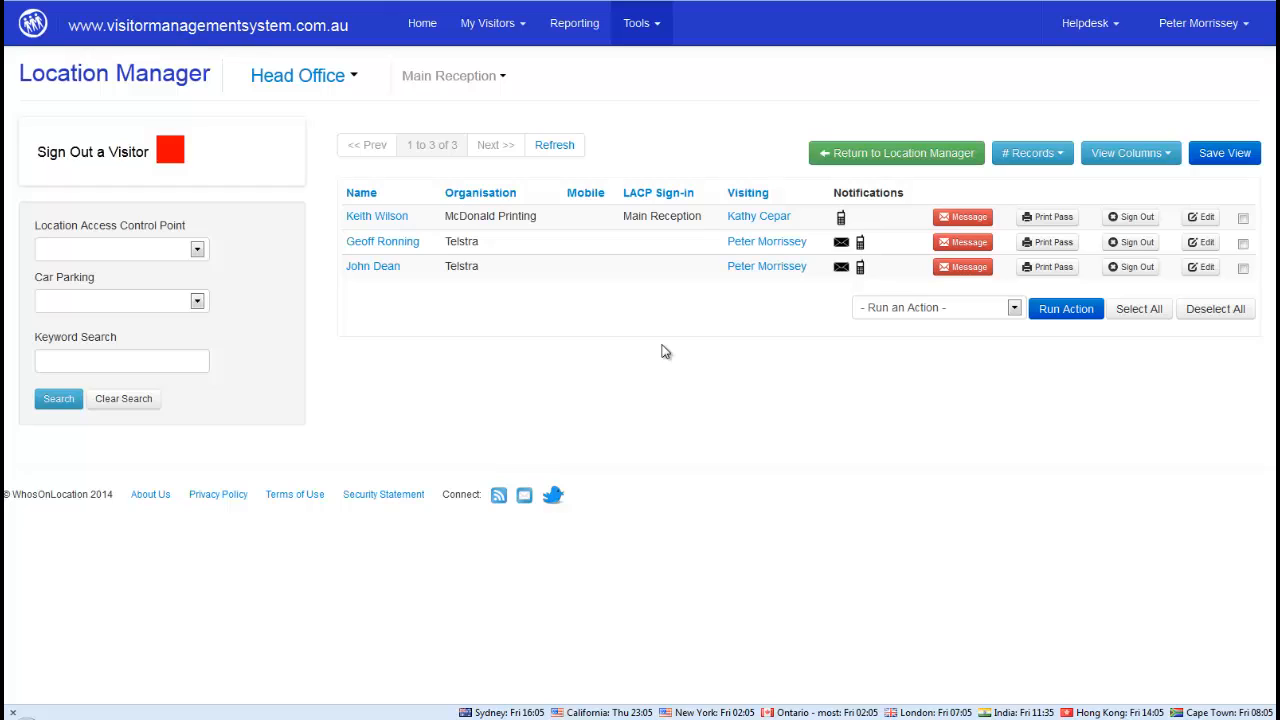
click(858, 158)
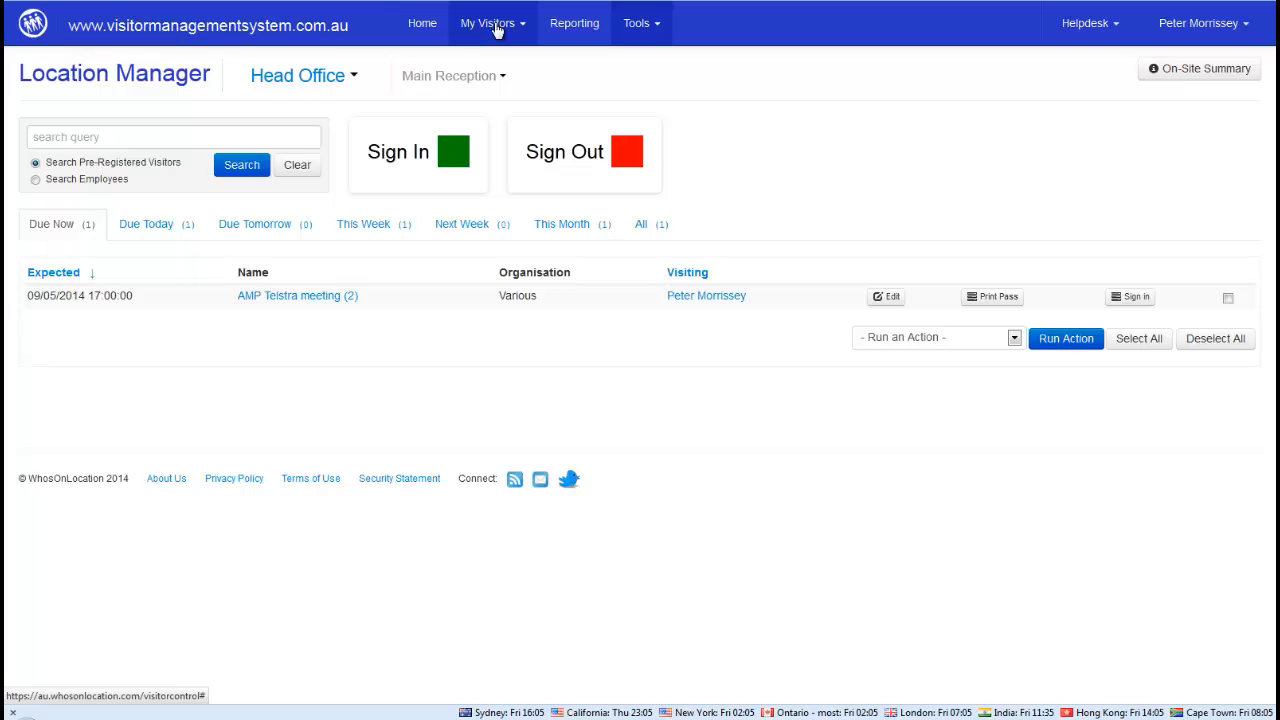
Start a new visitor sign-in and fill it from the returning Vodafone visitor's earlier record
click(410, 158)
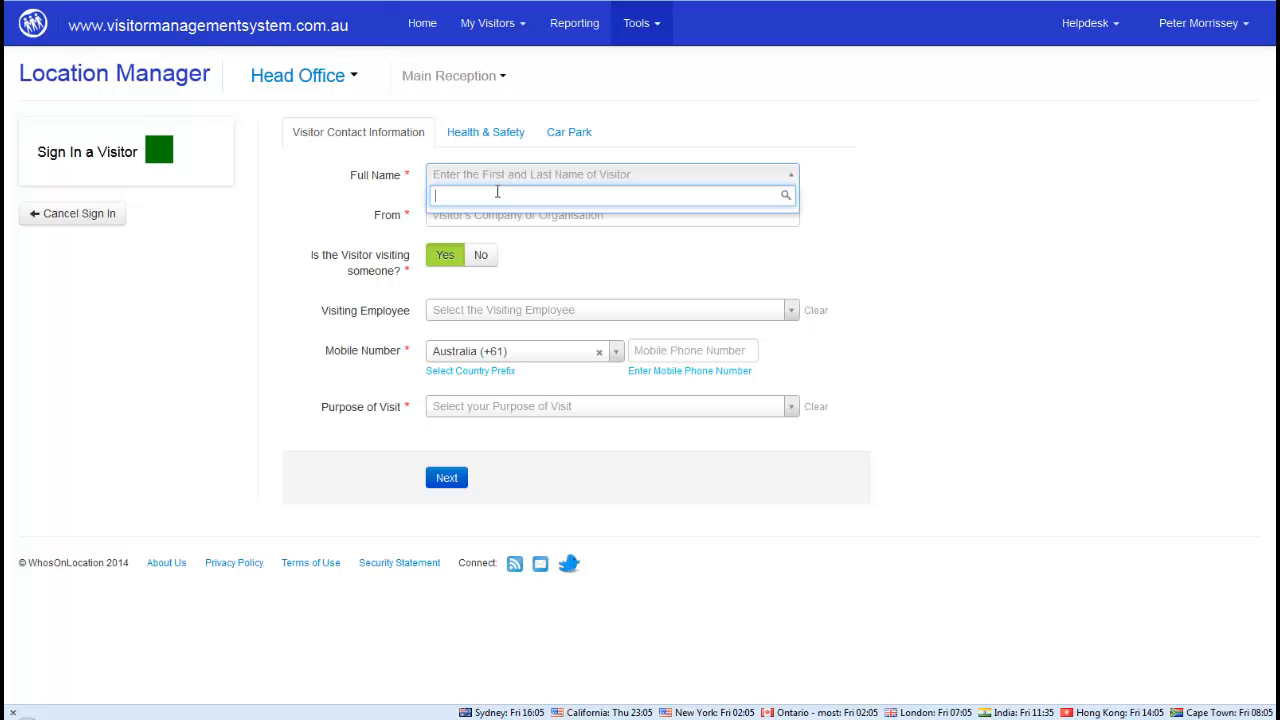
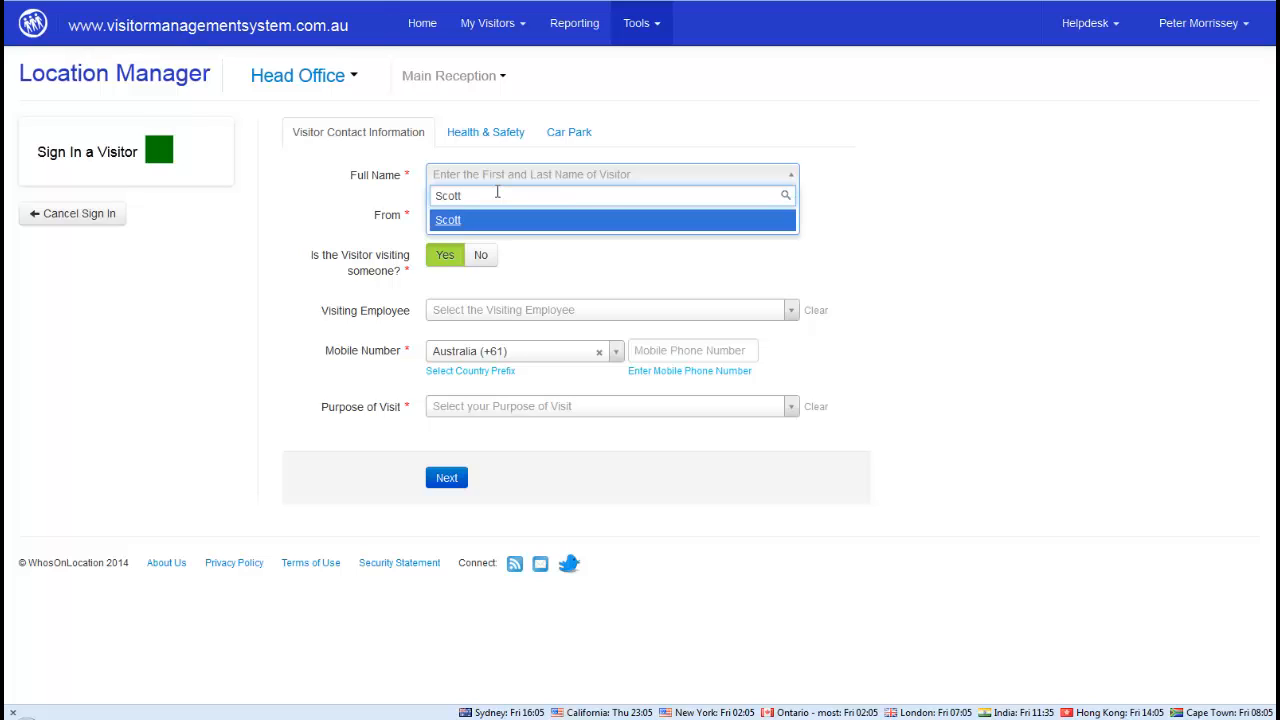
key(BackSpace)
key(BackSpace)
key(BackSpace)
key(BackSpace)
key(BackSpace)
key(BackSpace)
key(BackSpace)
key(BackSpace)
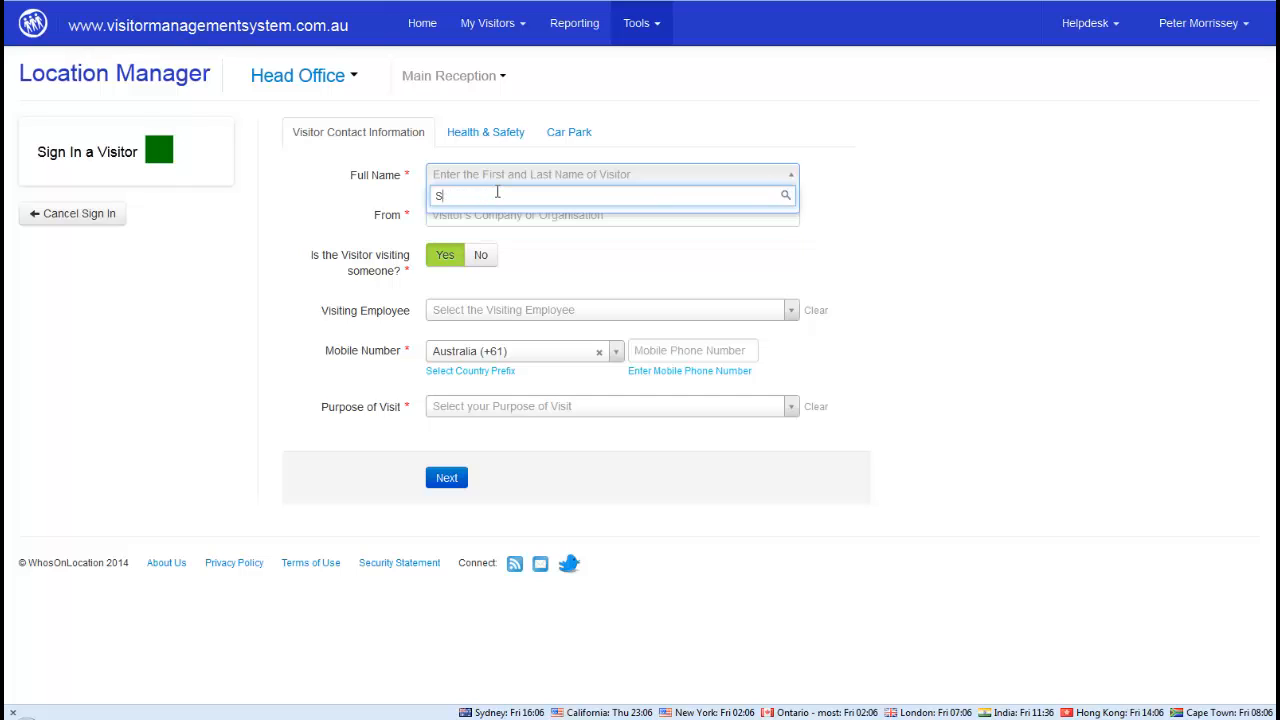
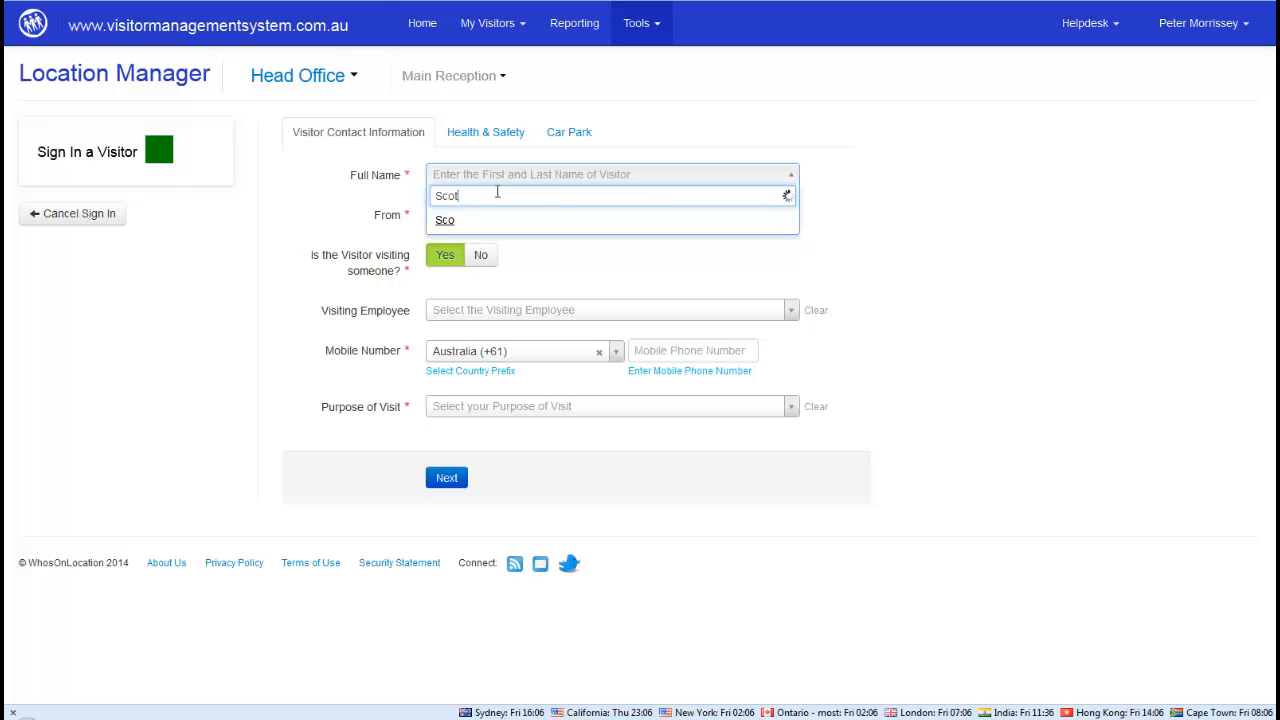
key(BackSpace)
key(BackSpace)
key(BackSpace)
key(BackSpace)
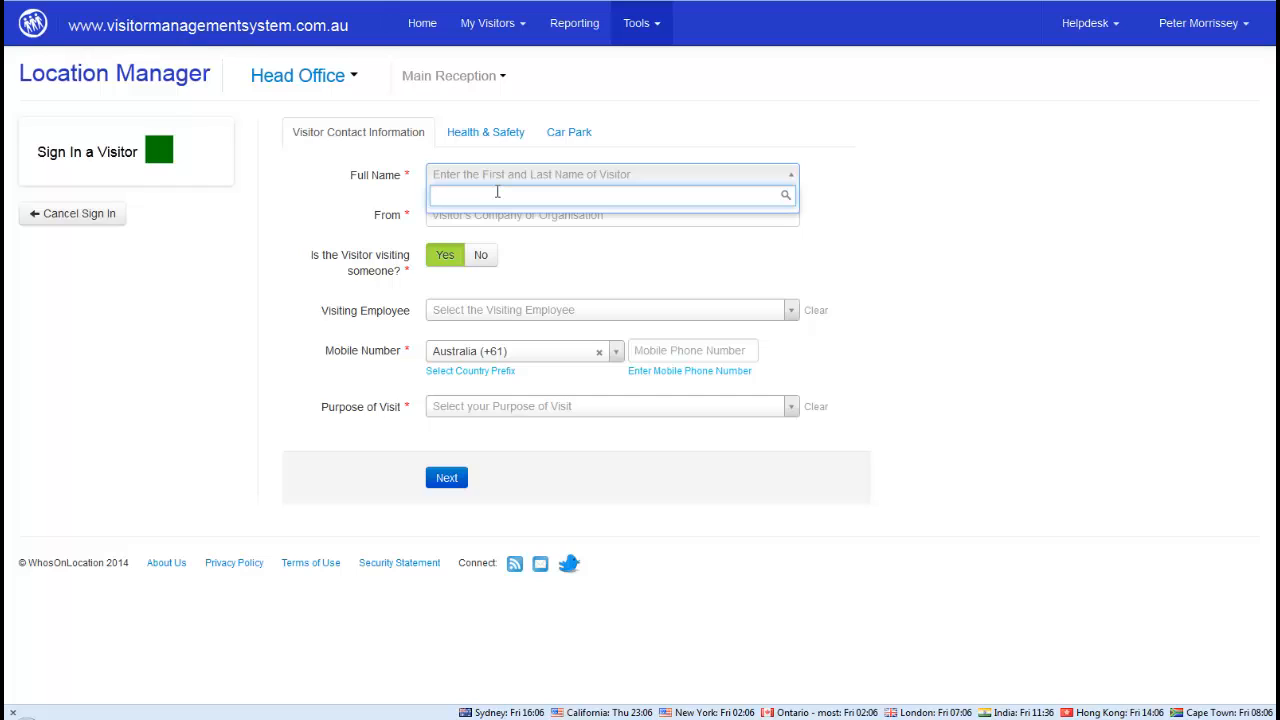
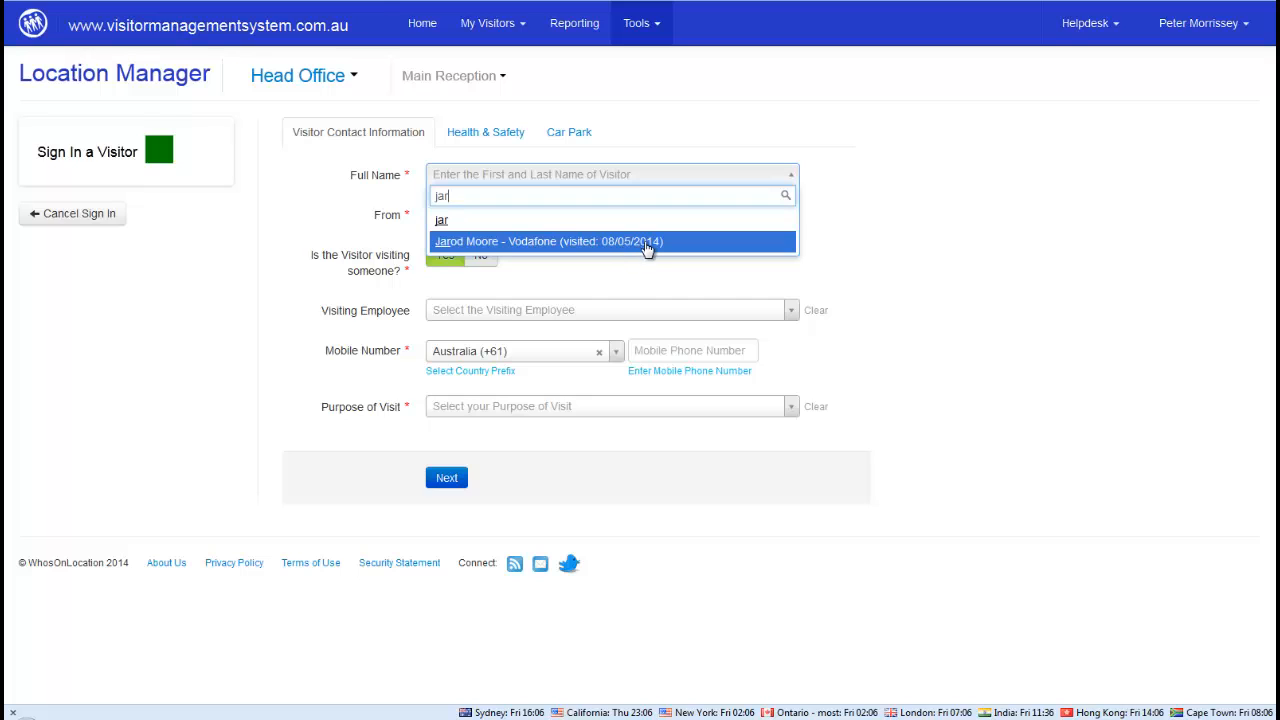
click(530, 244)
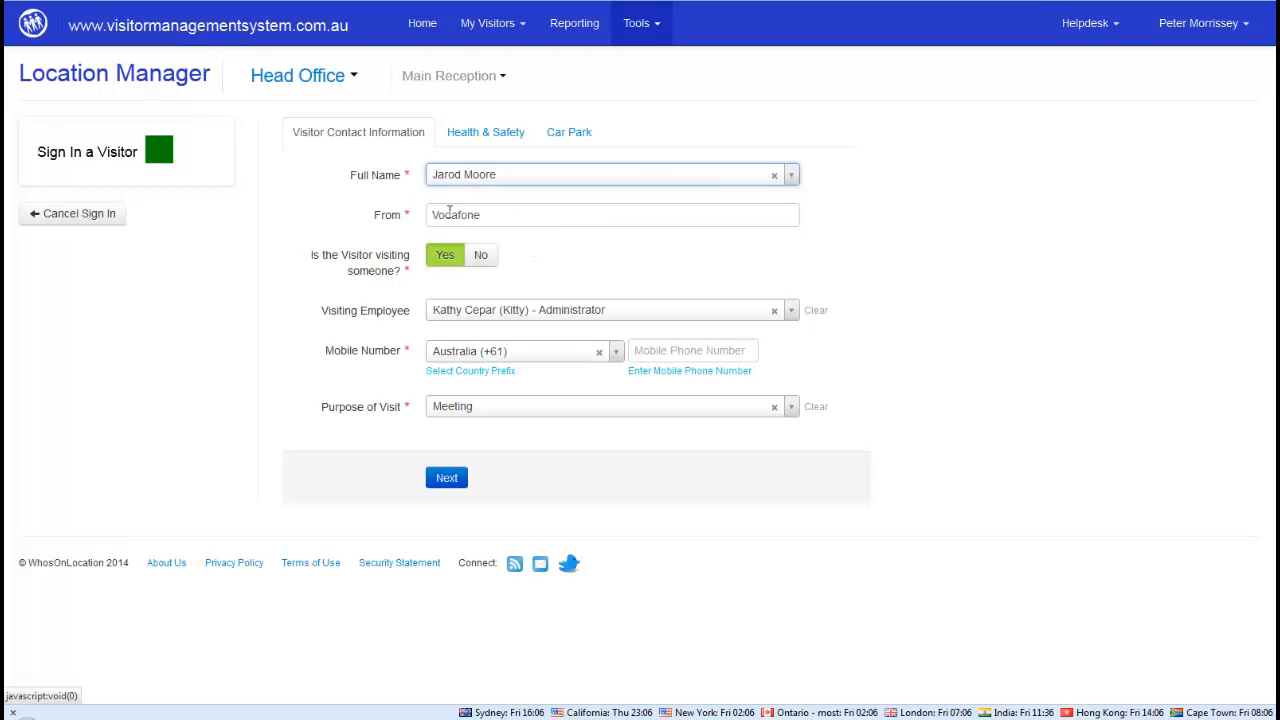
drag(488, 214, 403, 206)
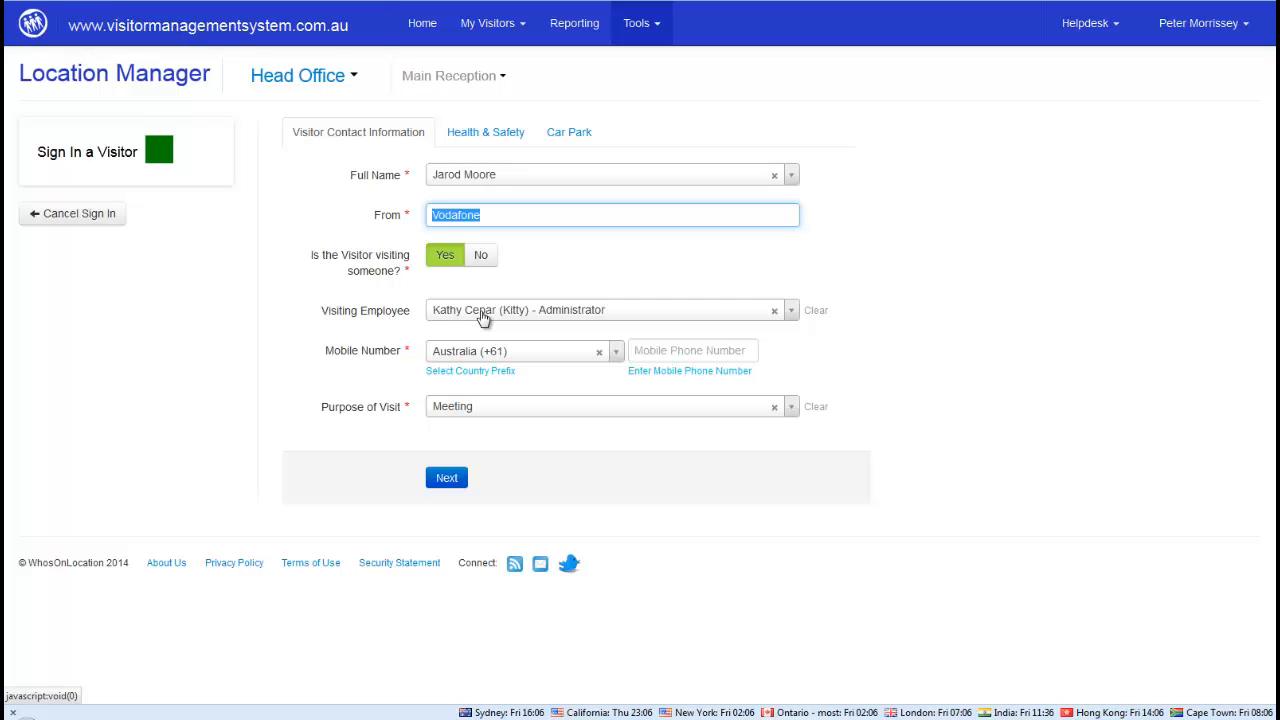
Enter the visitor's mobile number and keep Meeting as the purpose of visit
click(655, 350)
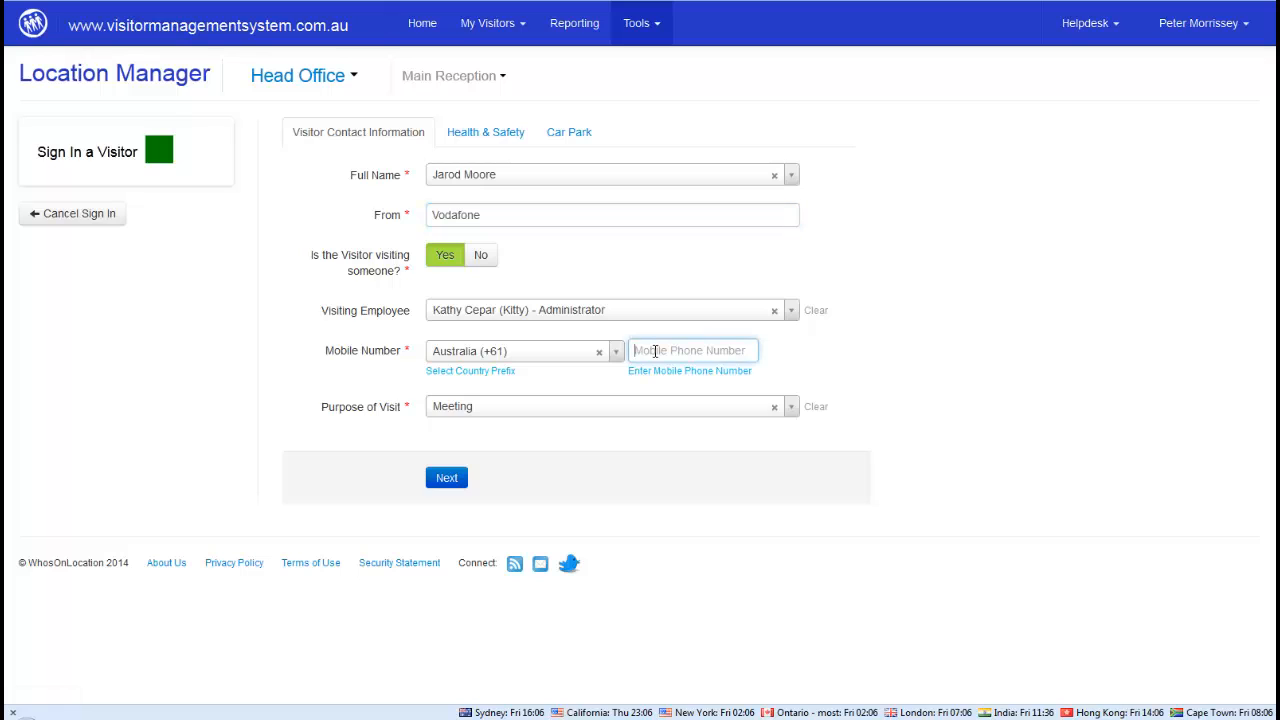
click(488, 407)
click(456, 478)
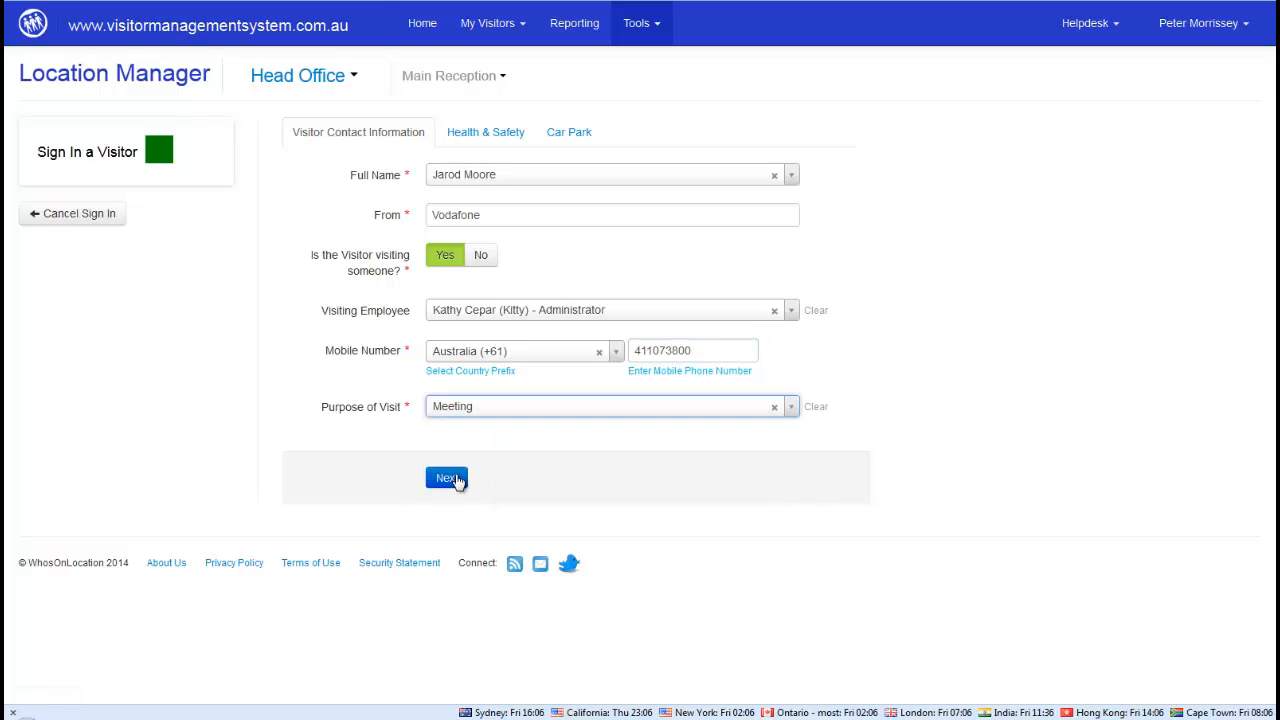
Set evacuation Assistance Required to Yes and Car Park to Yes, then finish signing in
click(454, 478)
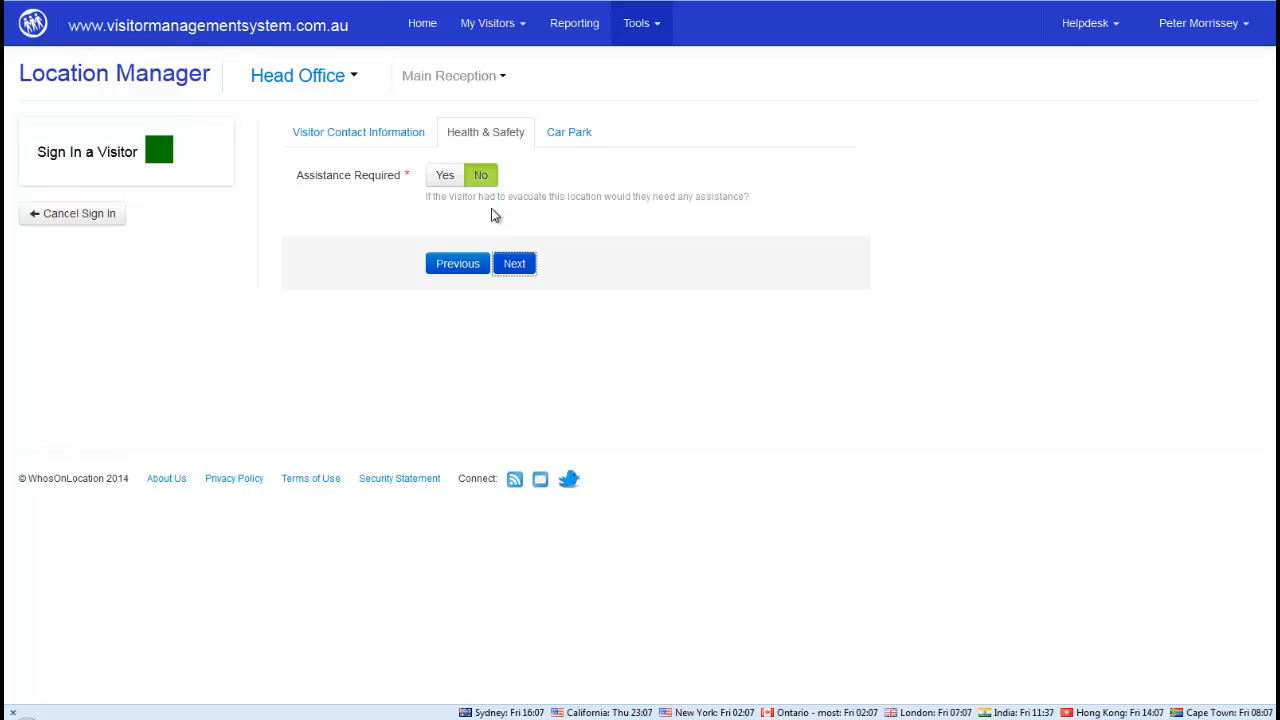
click(444, 180)
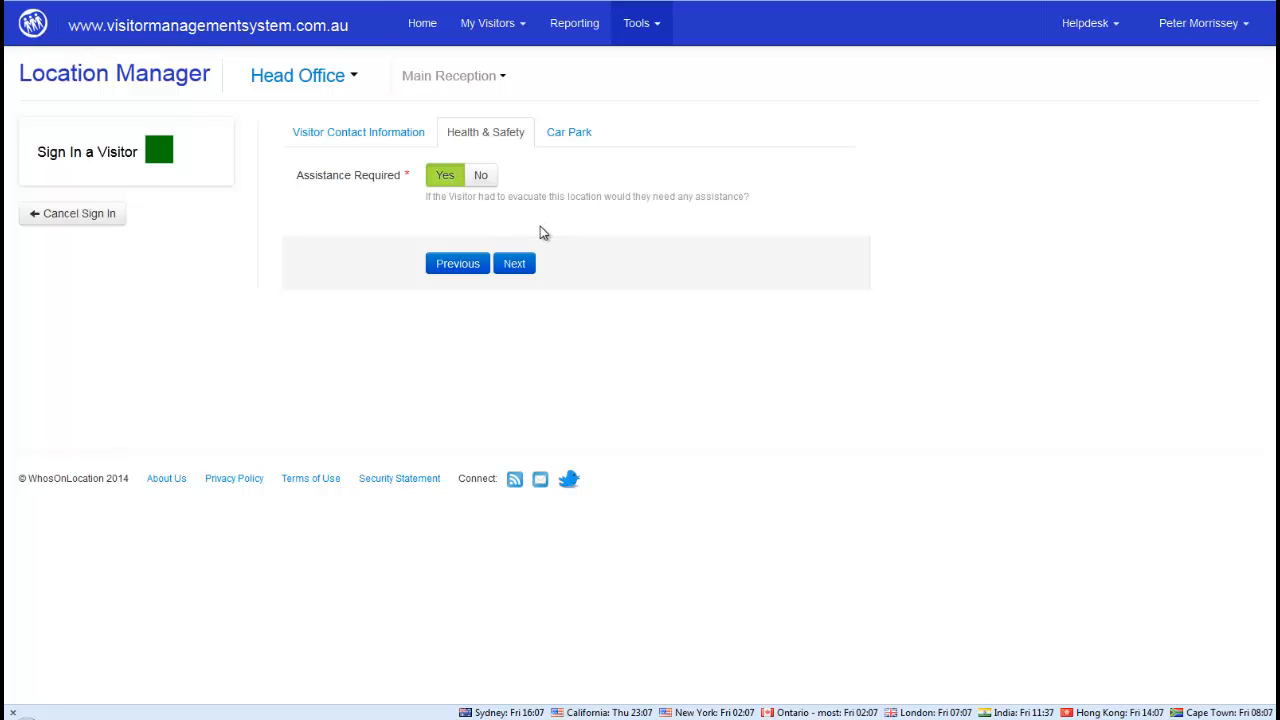
click(515, 265)
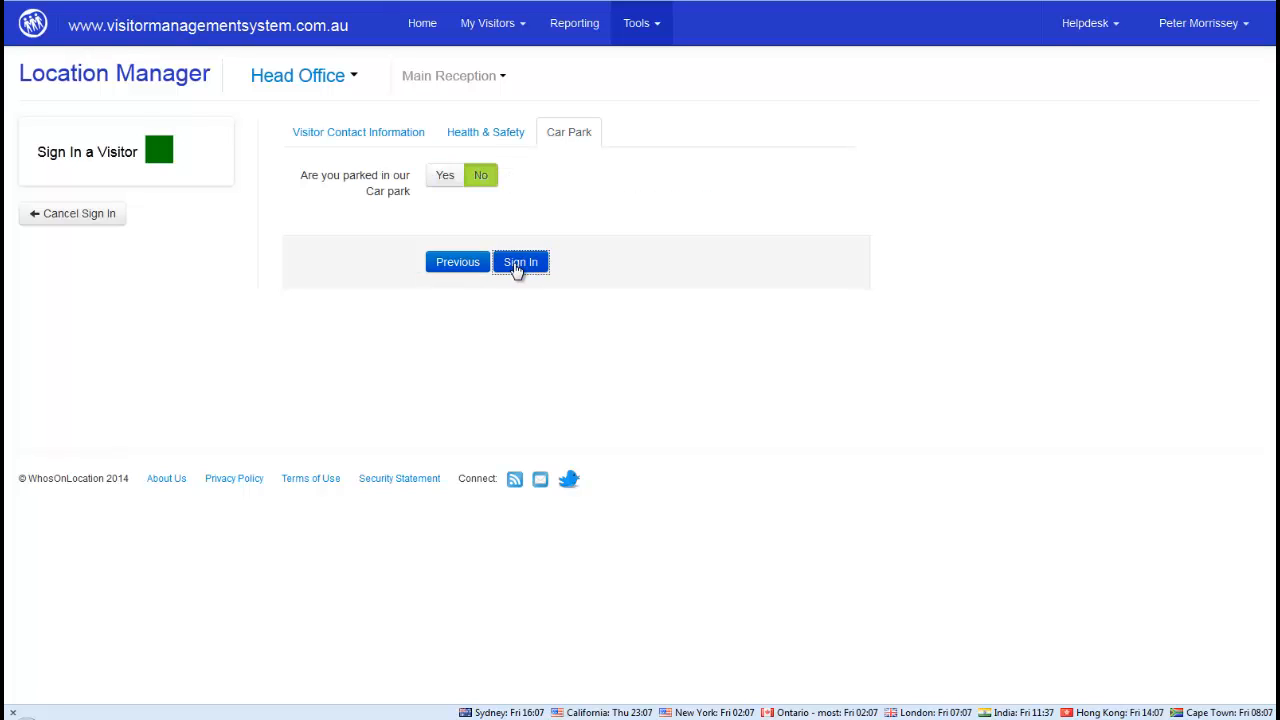
click(443, 180)
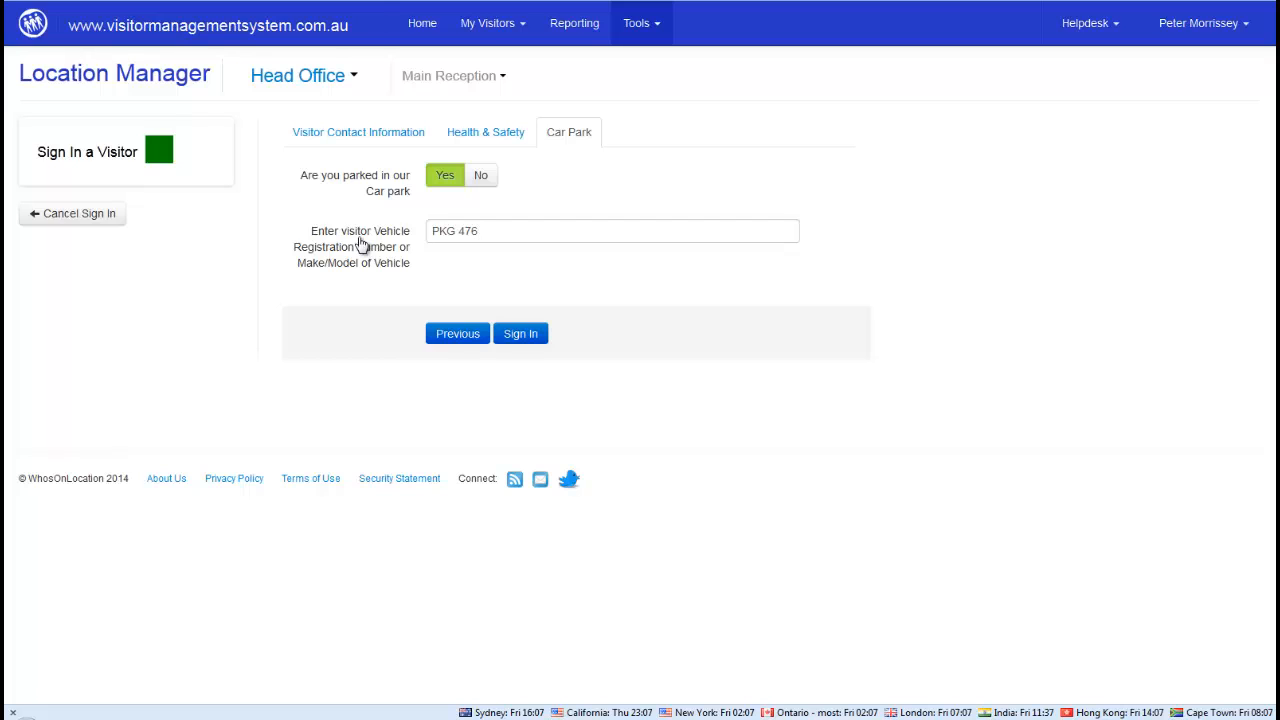
drag(491, 231, 390, 245)
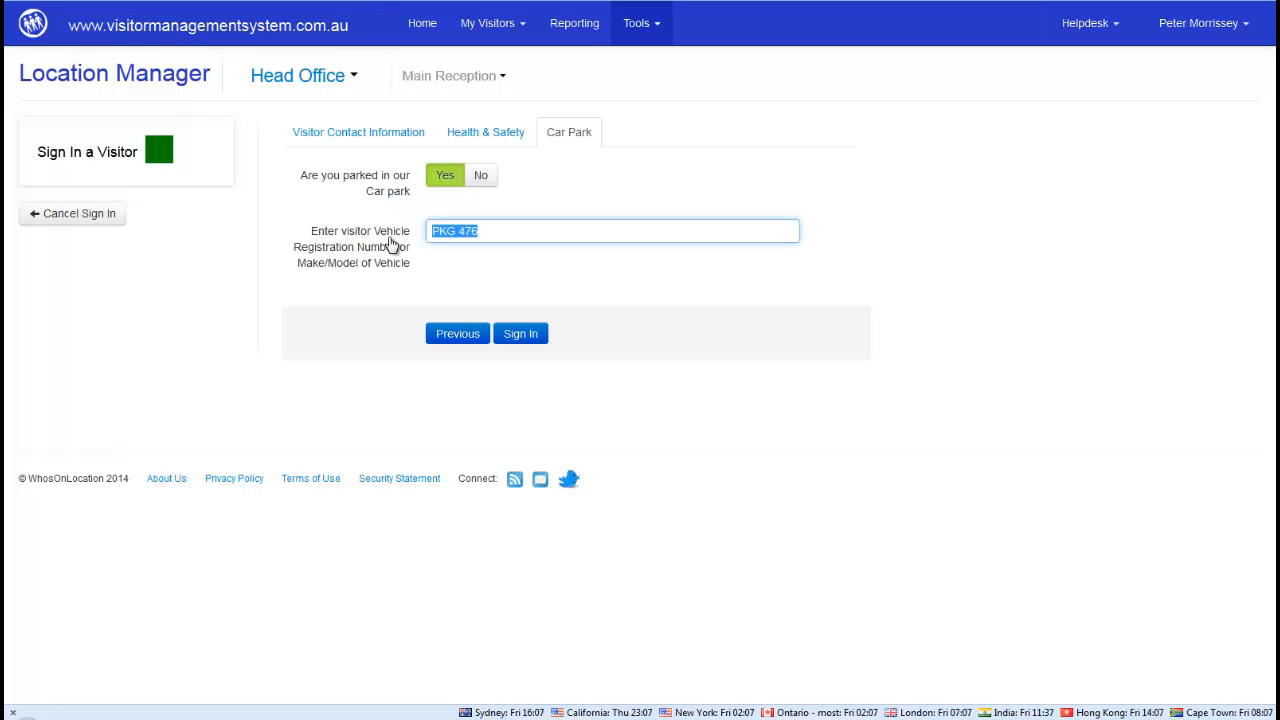
click(522, 338)
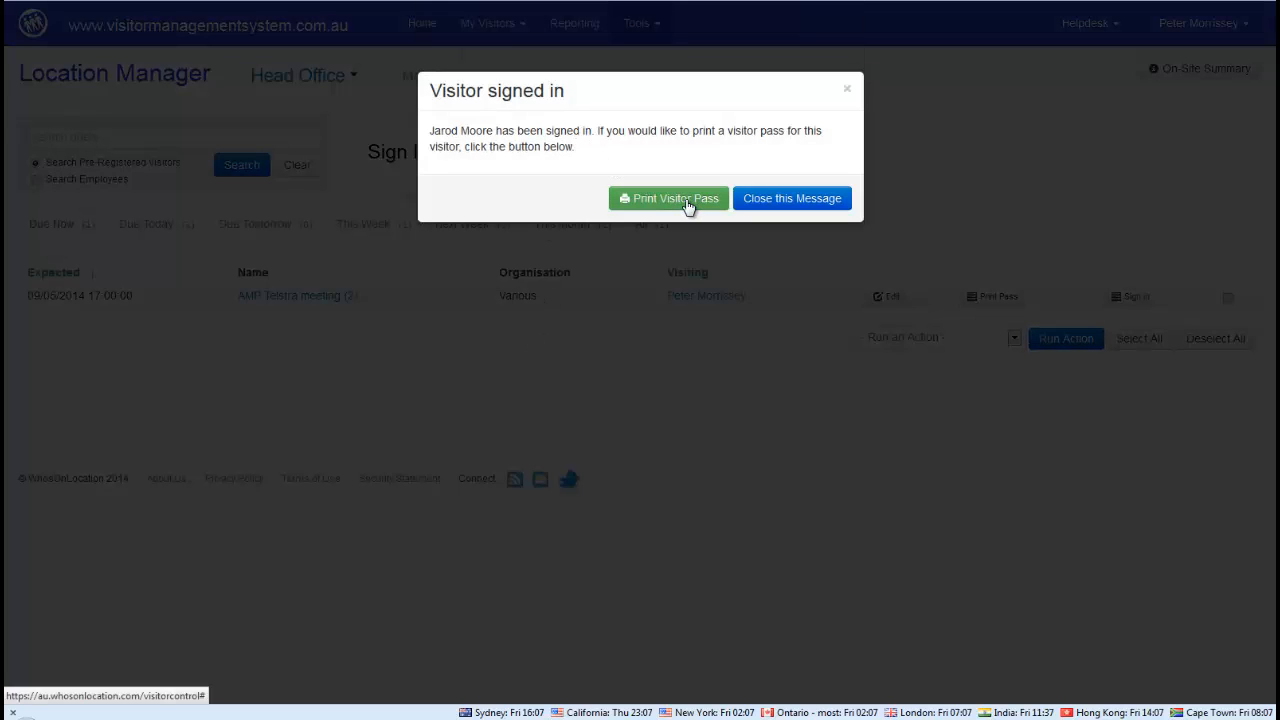
Close the sign-in confirmation without printing a pass and review the on-site visitor sign-out list
click(806, 200)
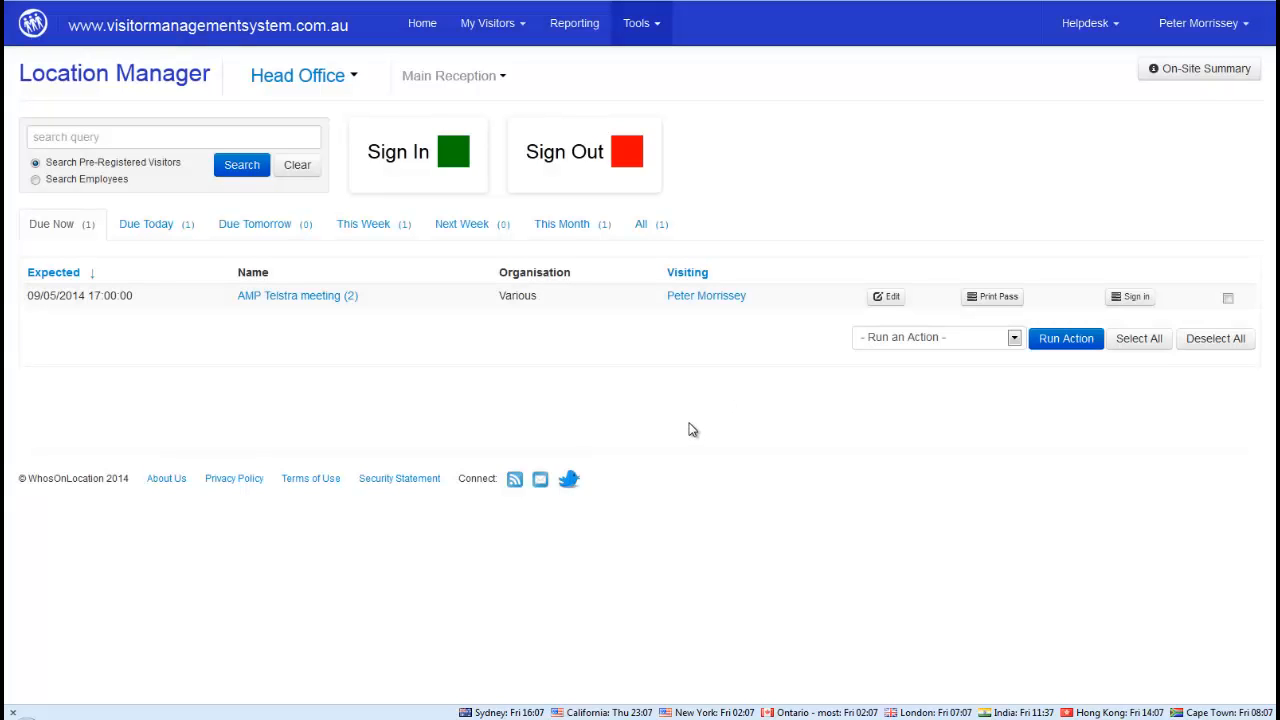
click(563, 155)
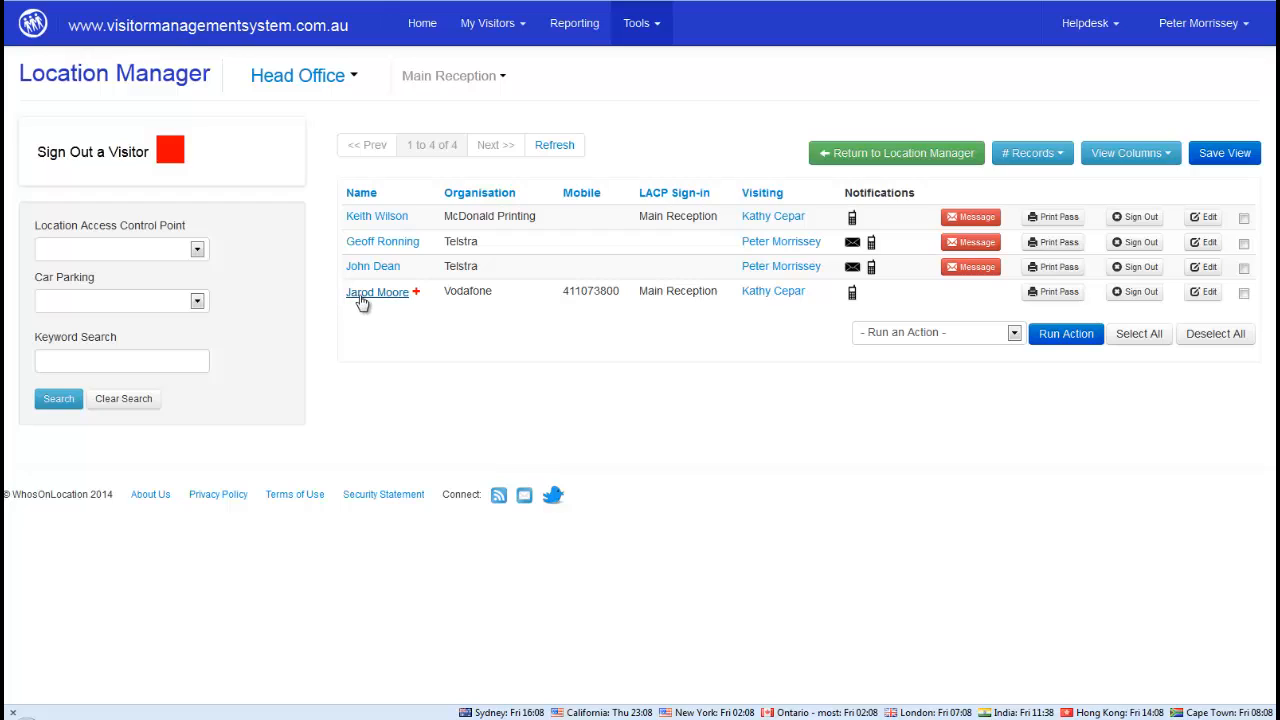
mouse_move(417, 296)
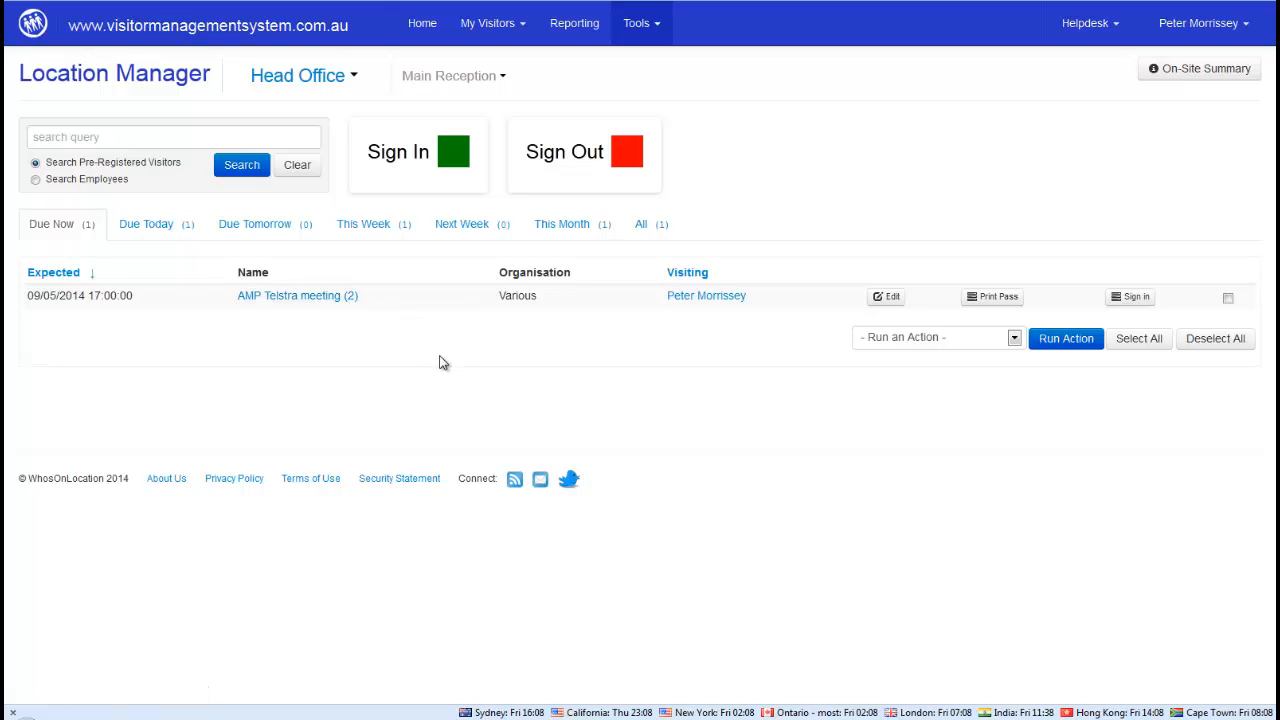
Keep Head Office with the Main Reception access point and view its On-Site Summary of 11 people
click(355, 78)
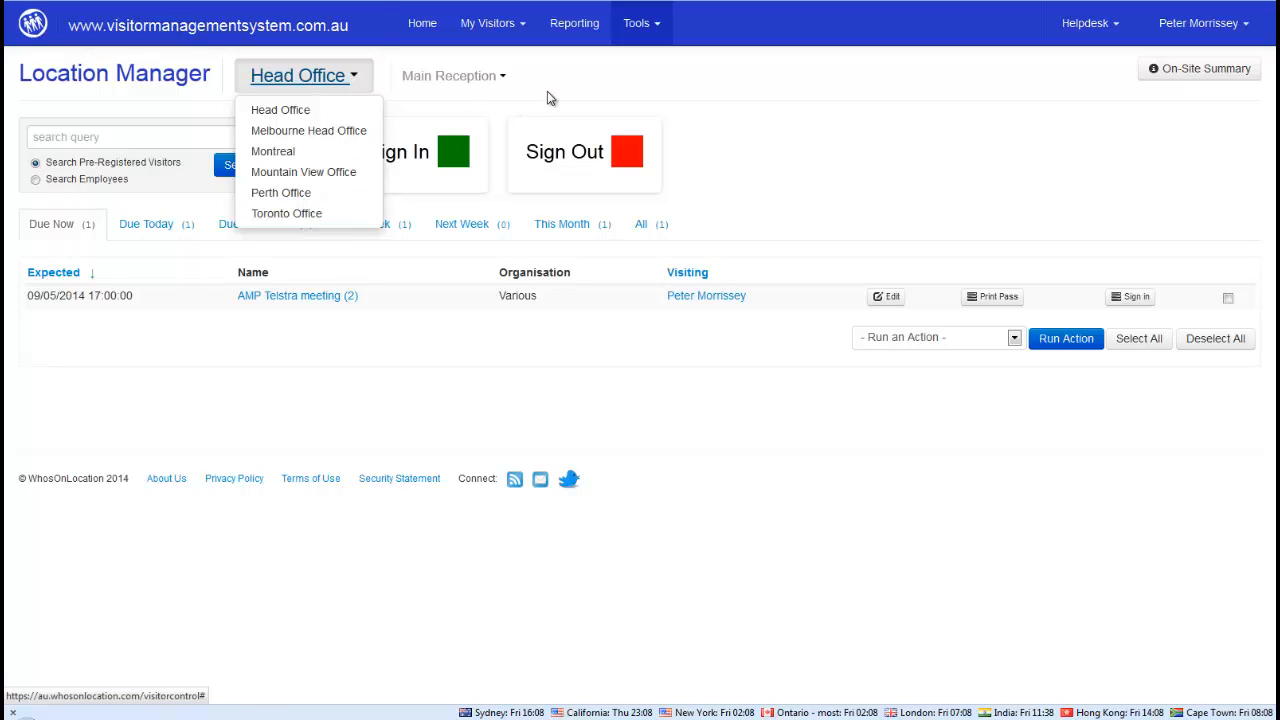
click(500, 78)
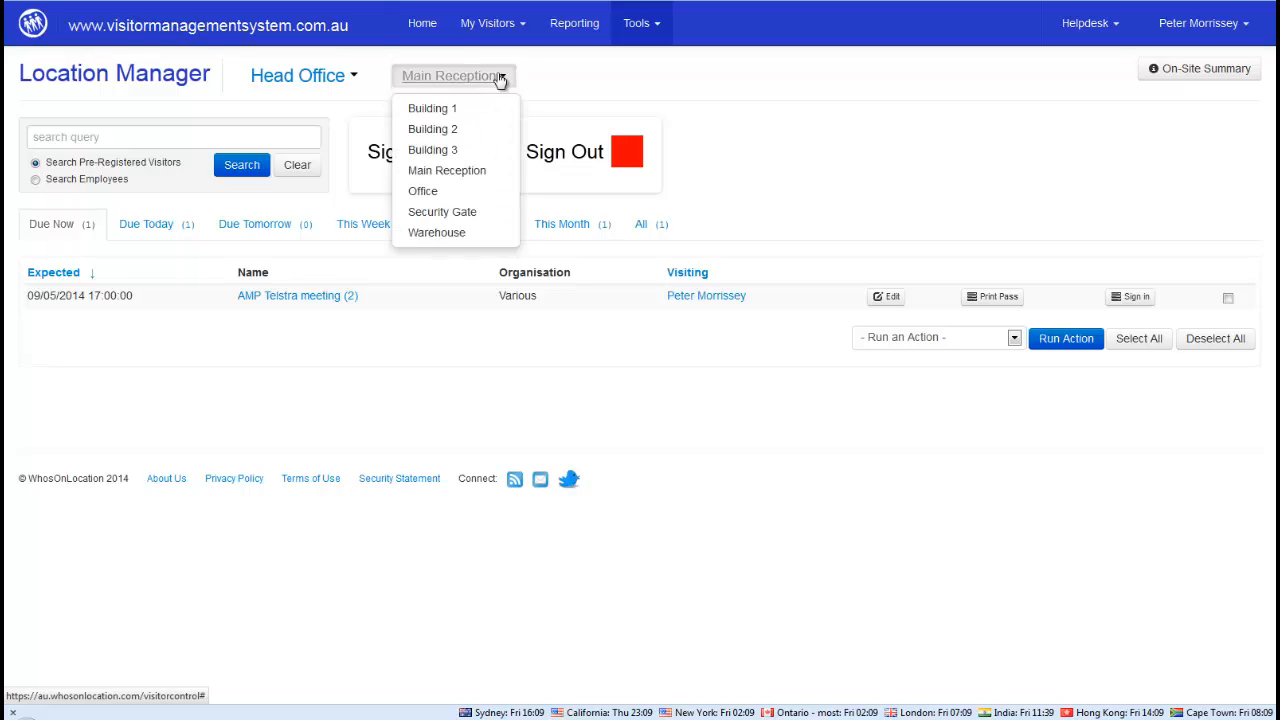
click(436, 172)
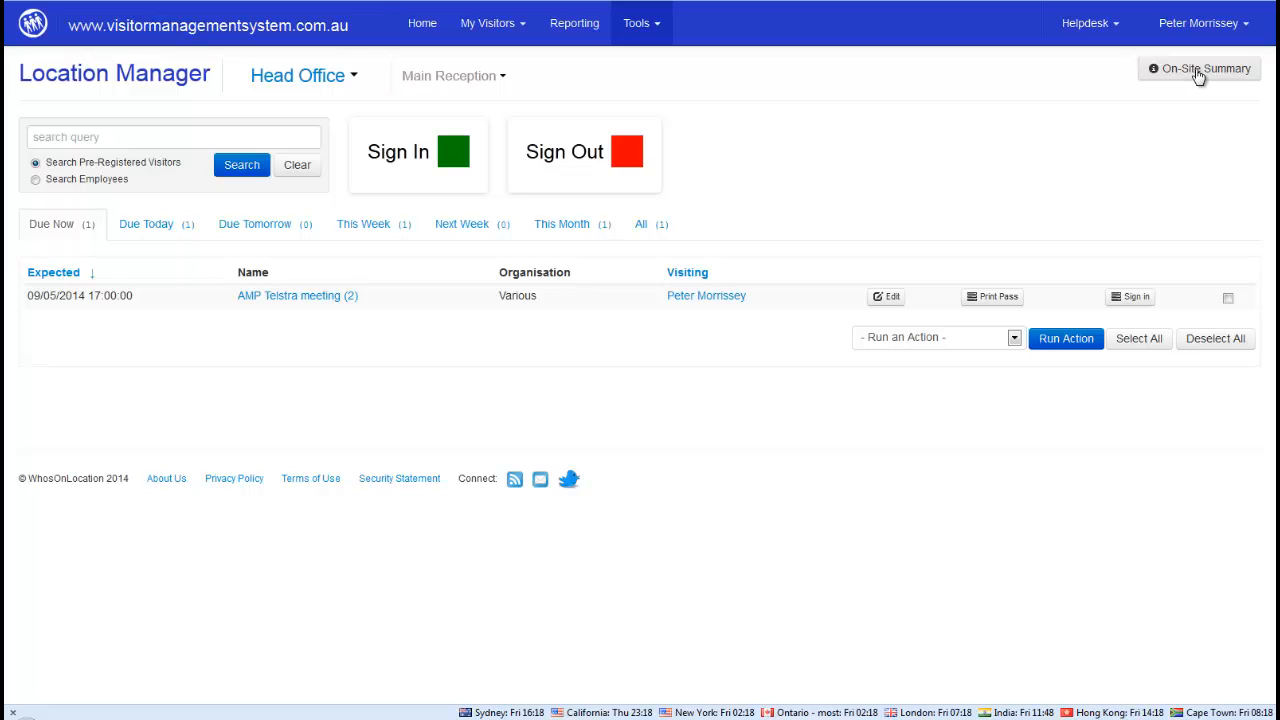
click(1199, 74)
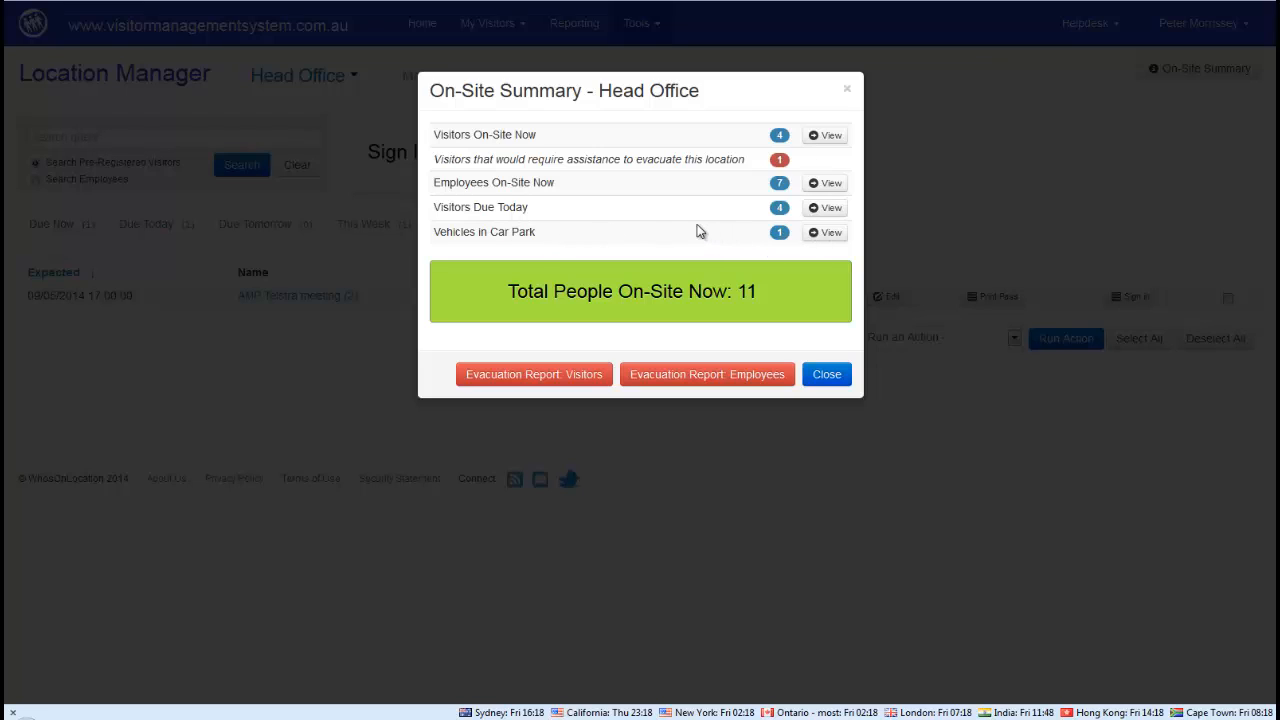
Close the On-Site Summary dialog
click(825, 376)
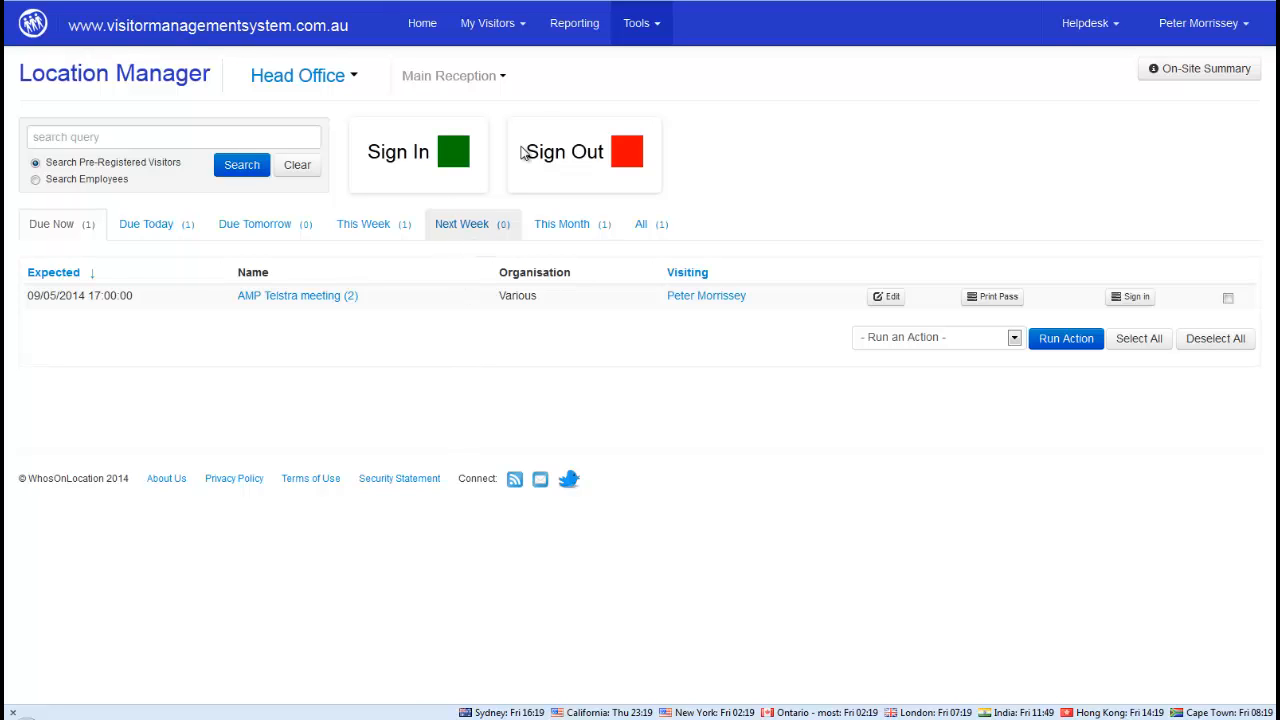
Open the sign-out list and sign out the Vodafone visitor
click(585, 146)
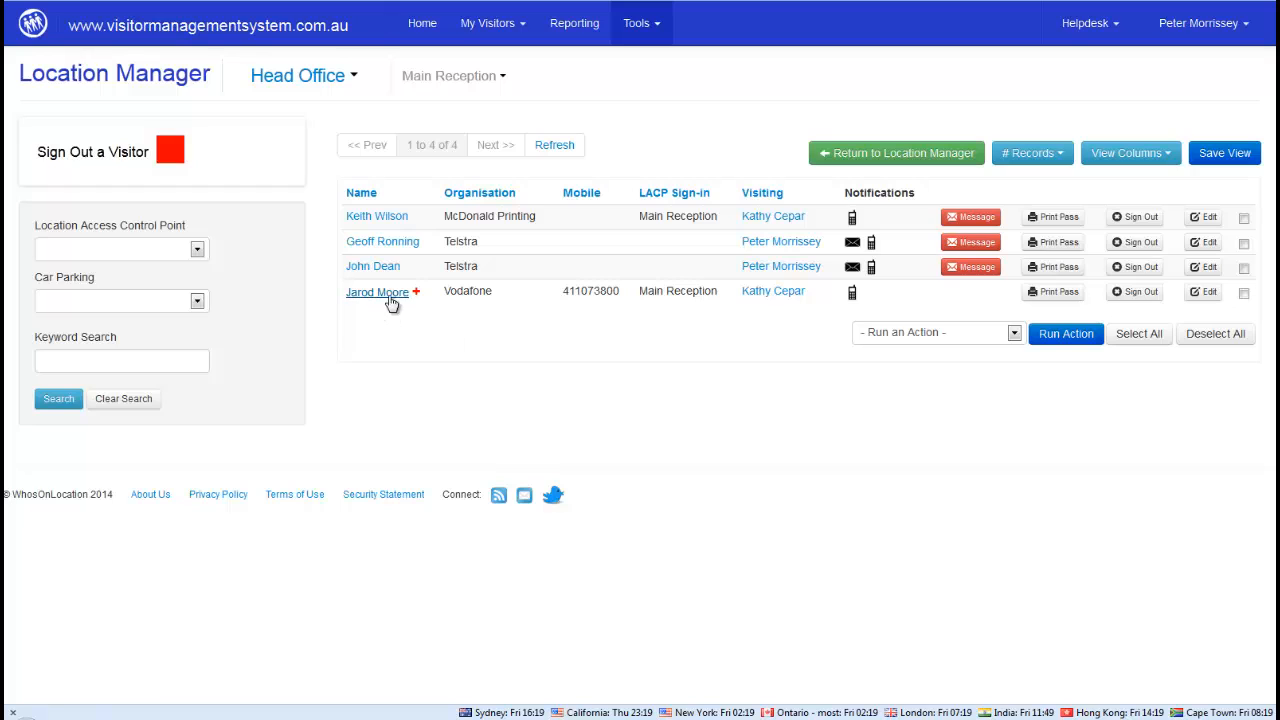
click(1133, 293)
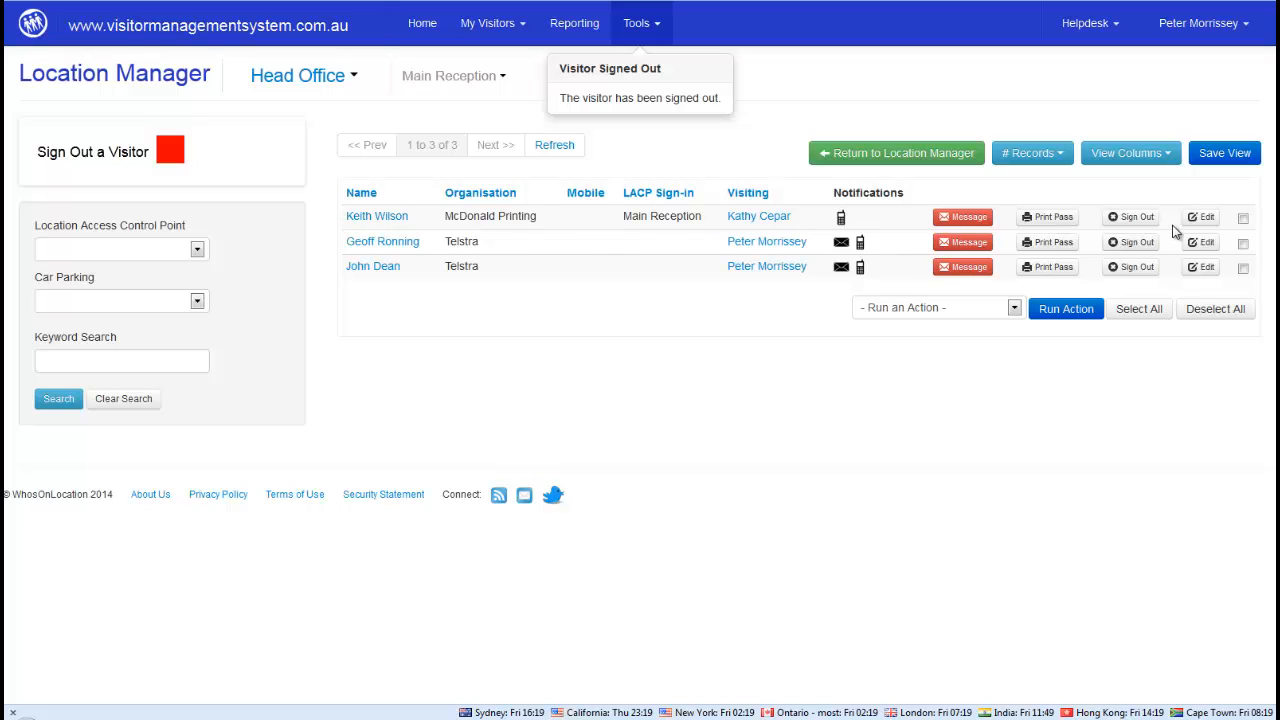
Sign out the McDonald Printing visitor and begin a new kiosk visitor sign-in
click(1138, 218)
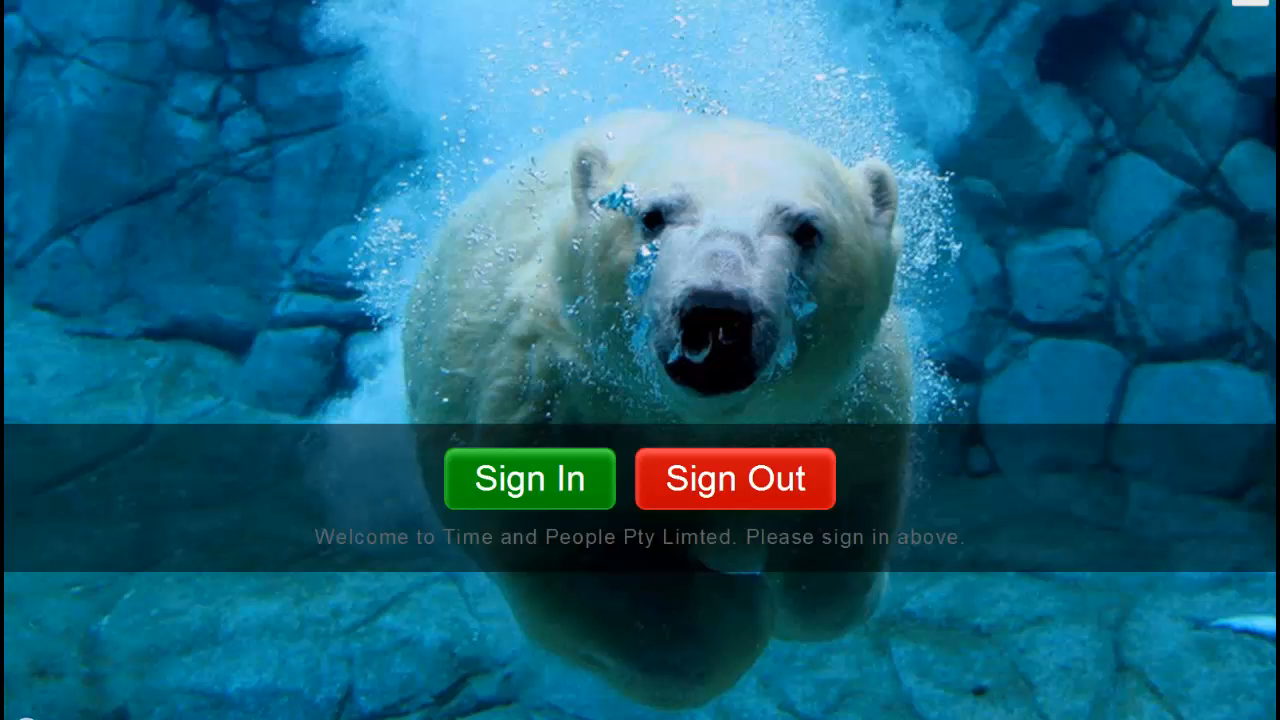
click(522, 481)
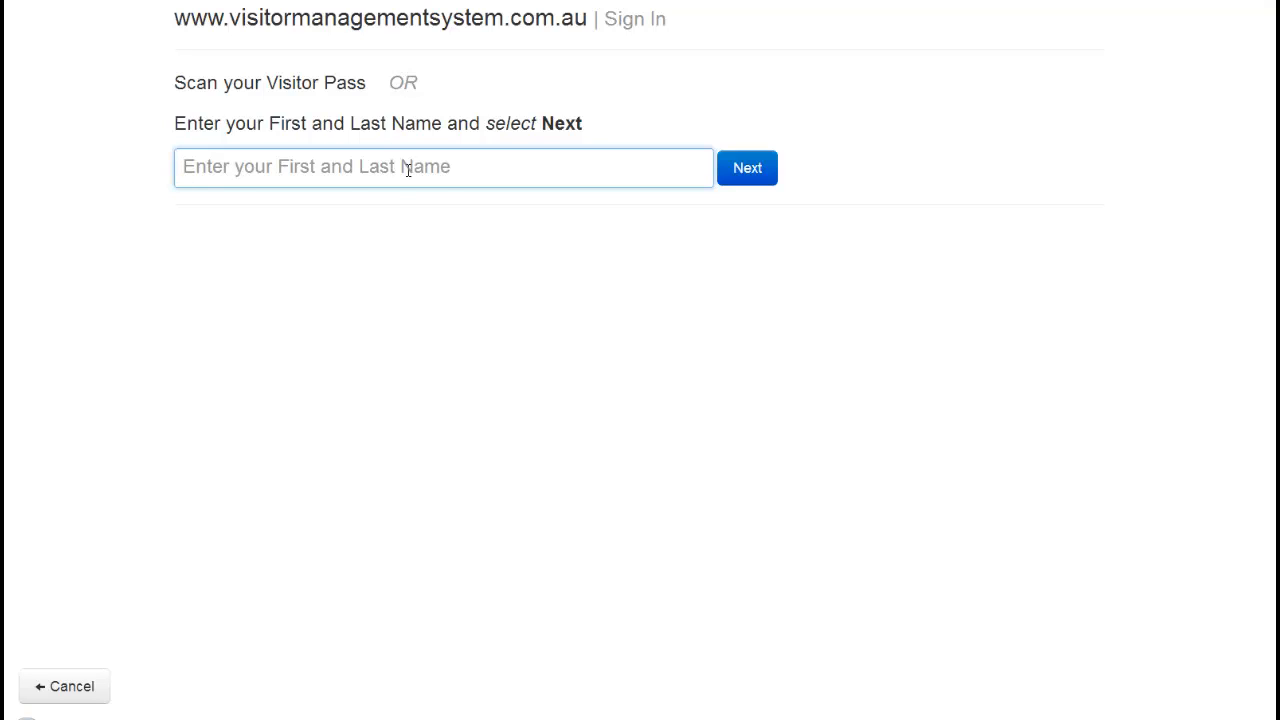
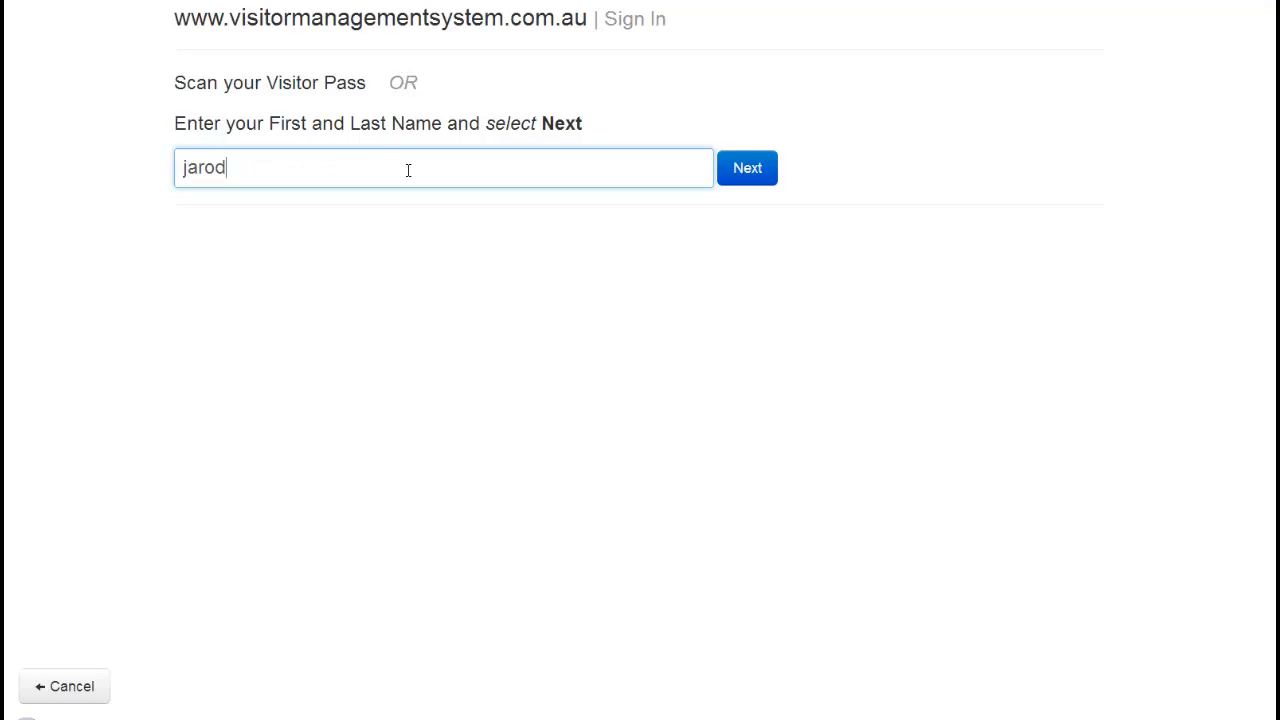
Look up the returning visitor by name and choose their Vodafone visitor record
click(768, 178)
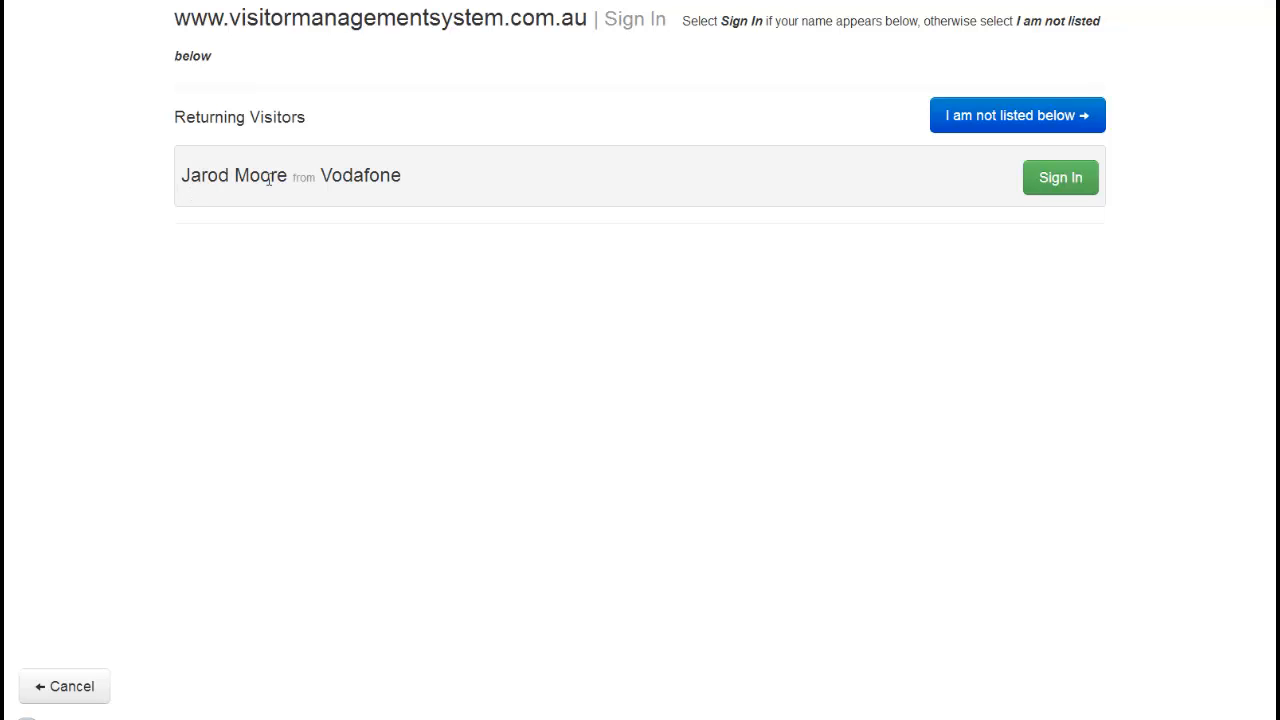
click(1066, 184)
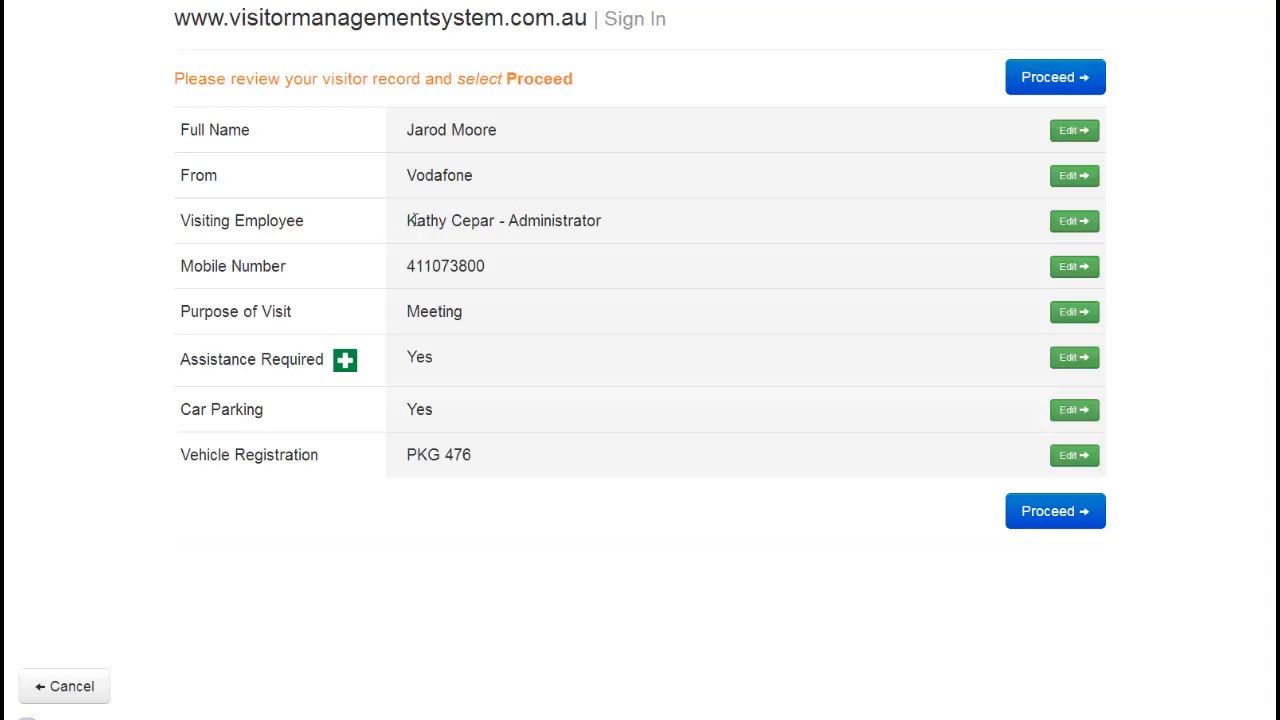
Review the returning visitor's details, confirm the record, and complete the sign-in back to kiosk start
drag(410, 220, 602, 220)
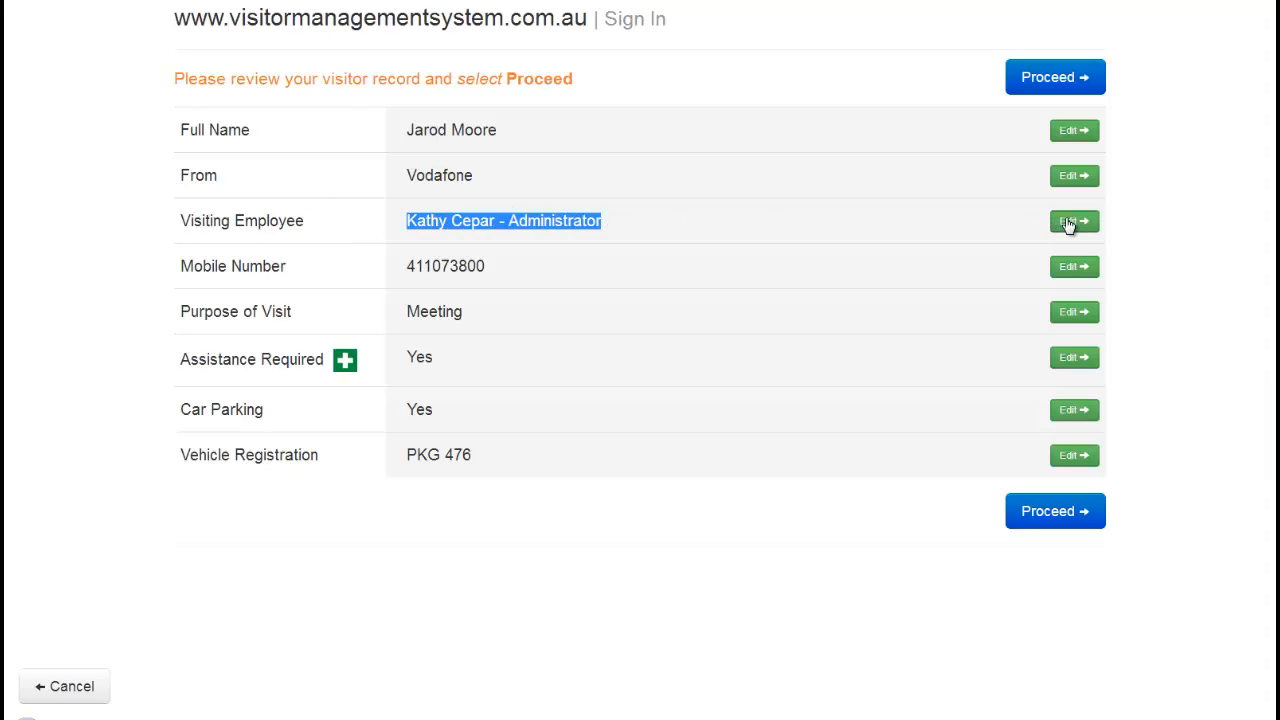
click(690, 238)
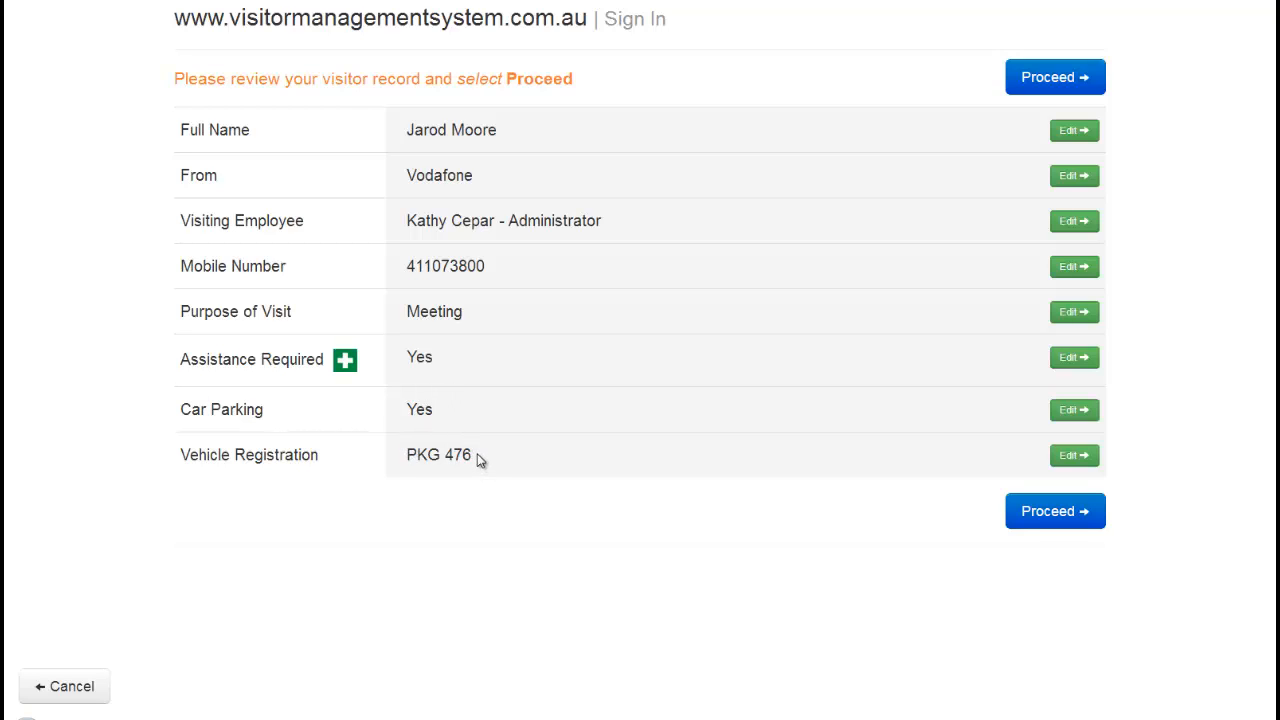
click(1043, 520)
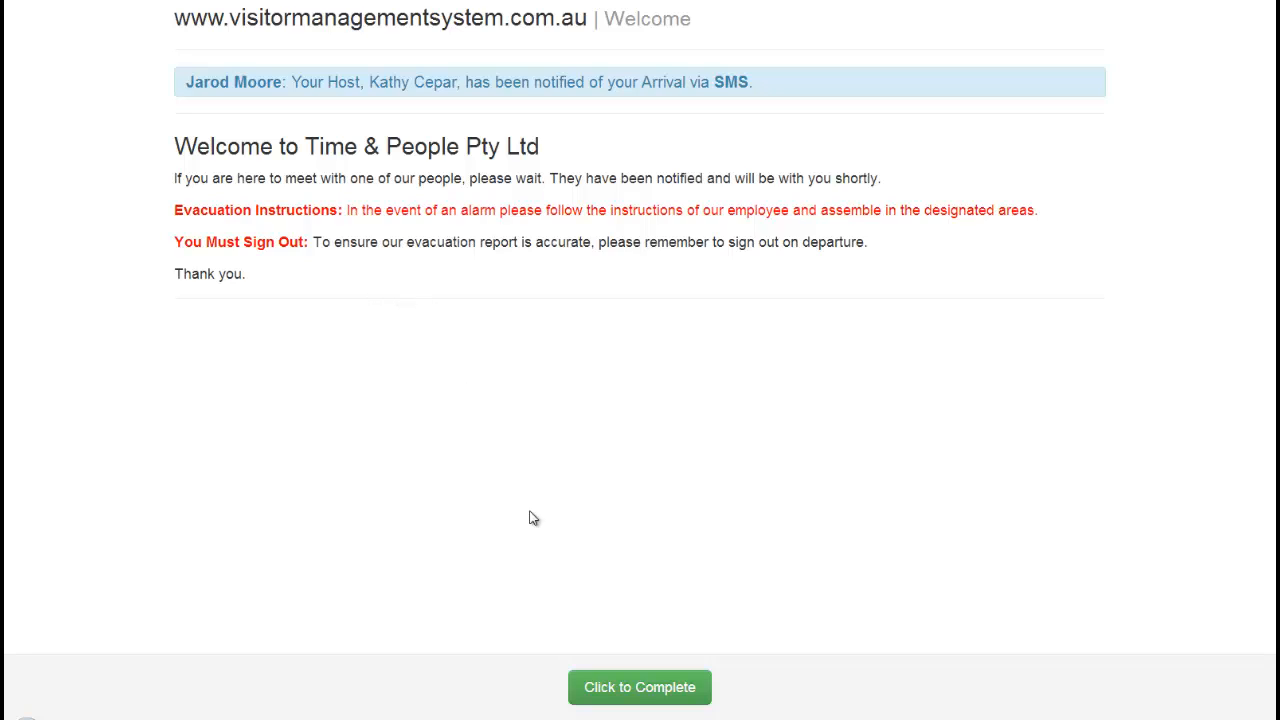
click(612, 688)
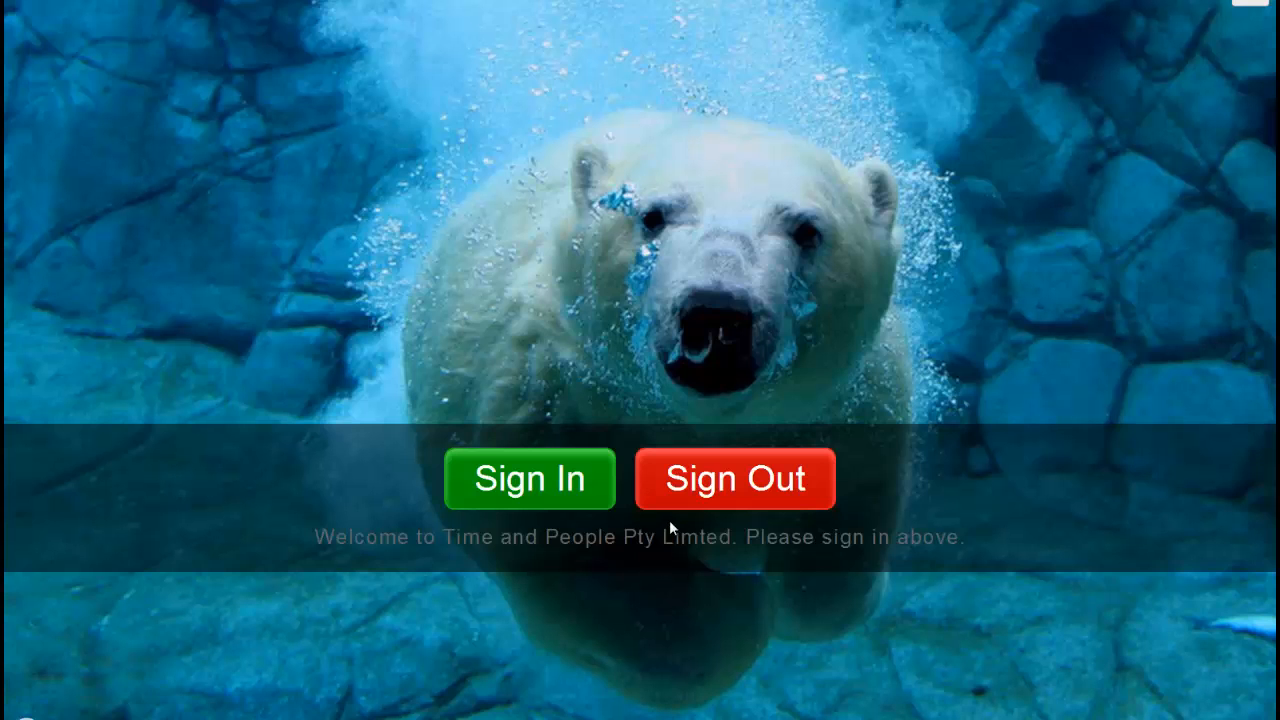
Start a new kiosk sign-in and submit the visitor's first and last name
click(544, 482)
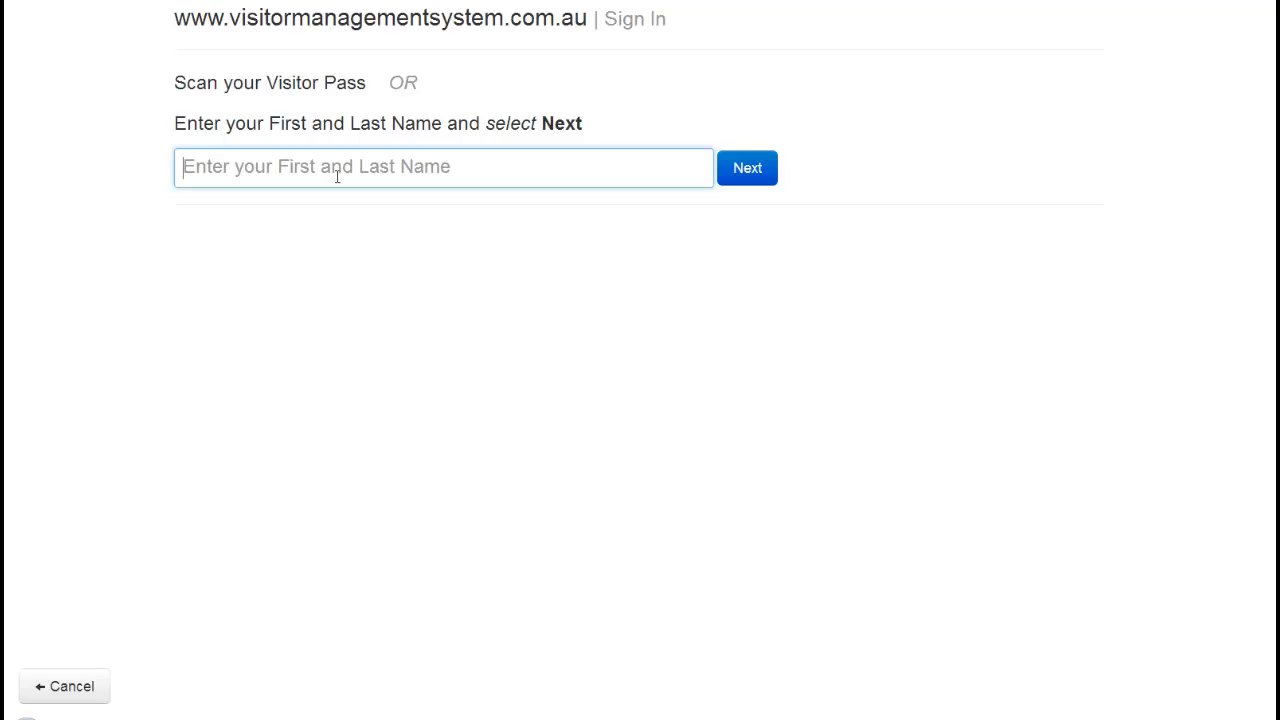
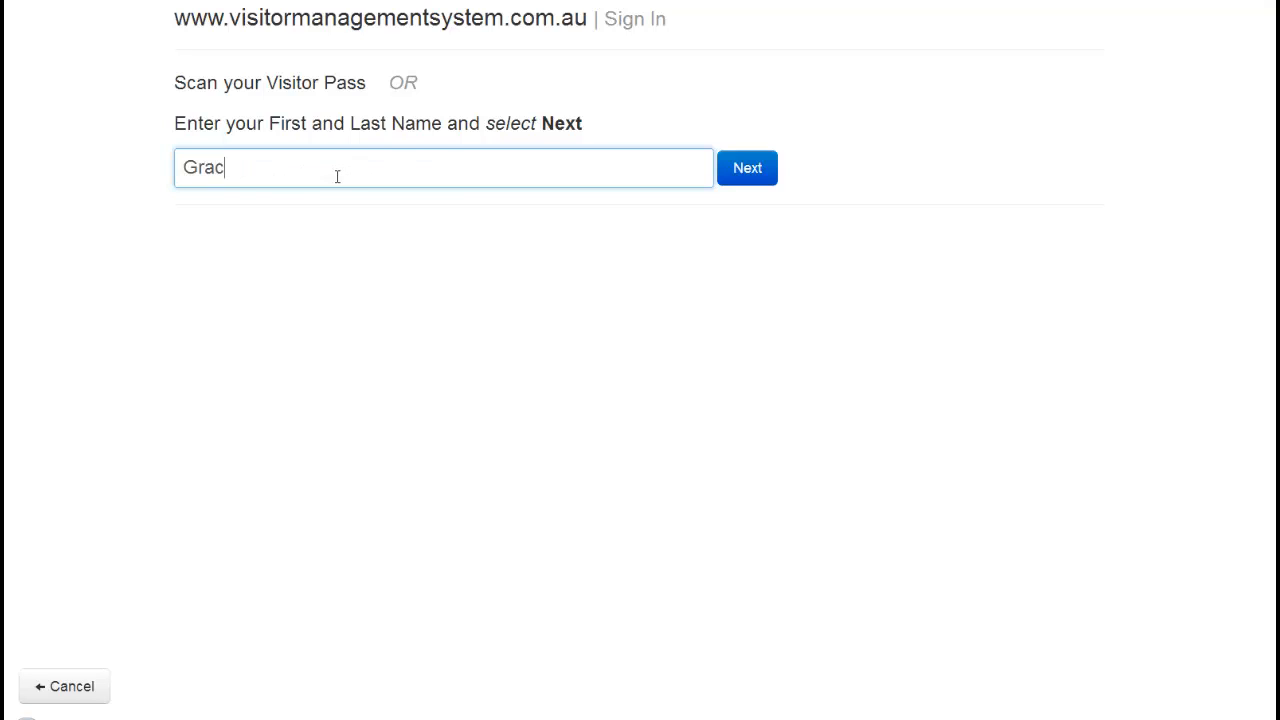
click(751, 172)
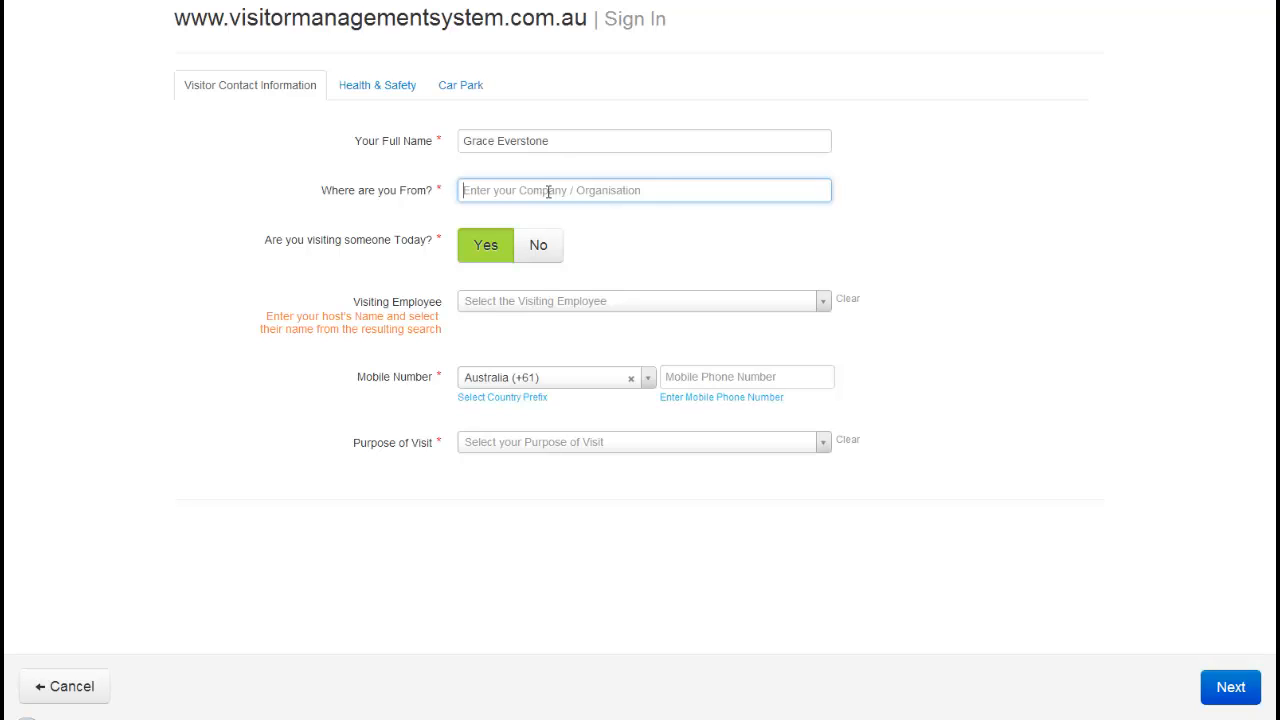
Enter company Clothing Pty Ltd and choose the administrator employee as the host
text(Clothing Pty Ltd)
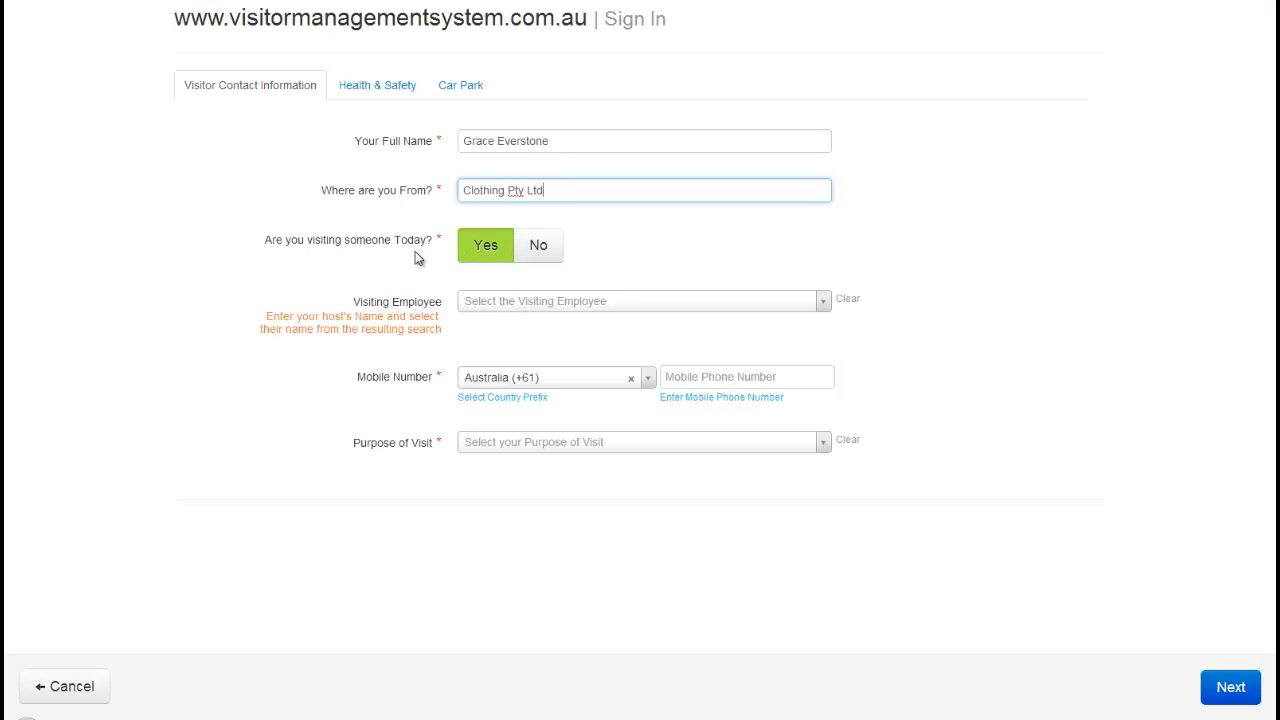
click(505, 302)
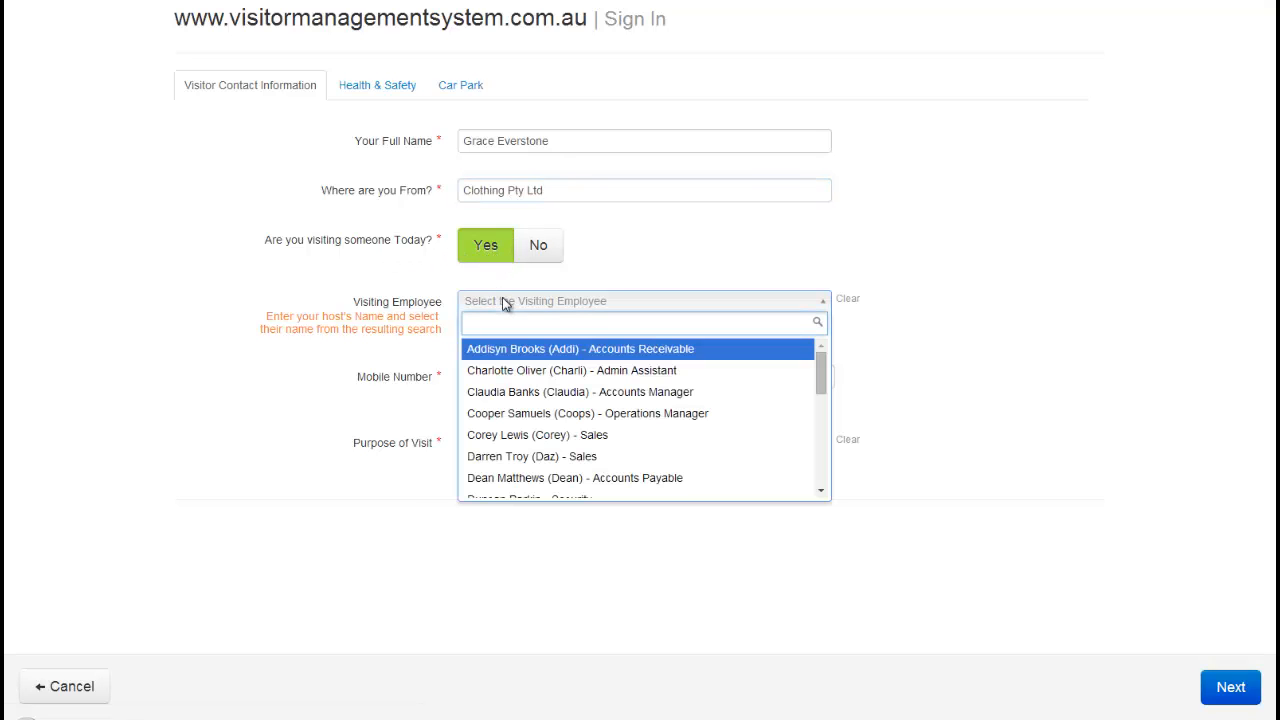
text(ka)
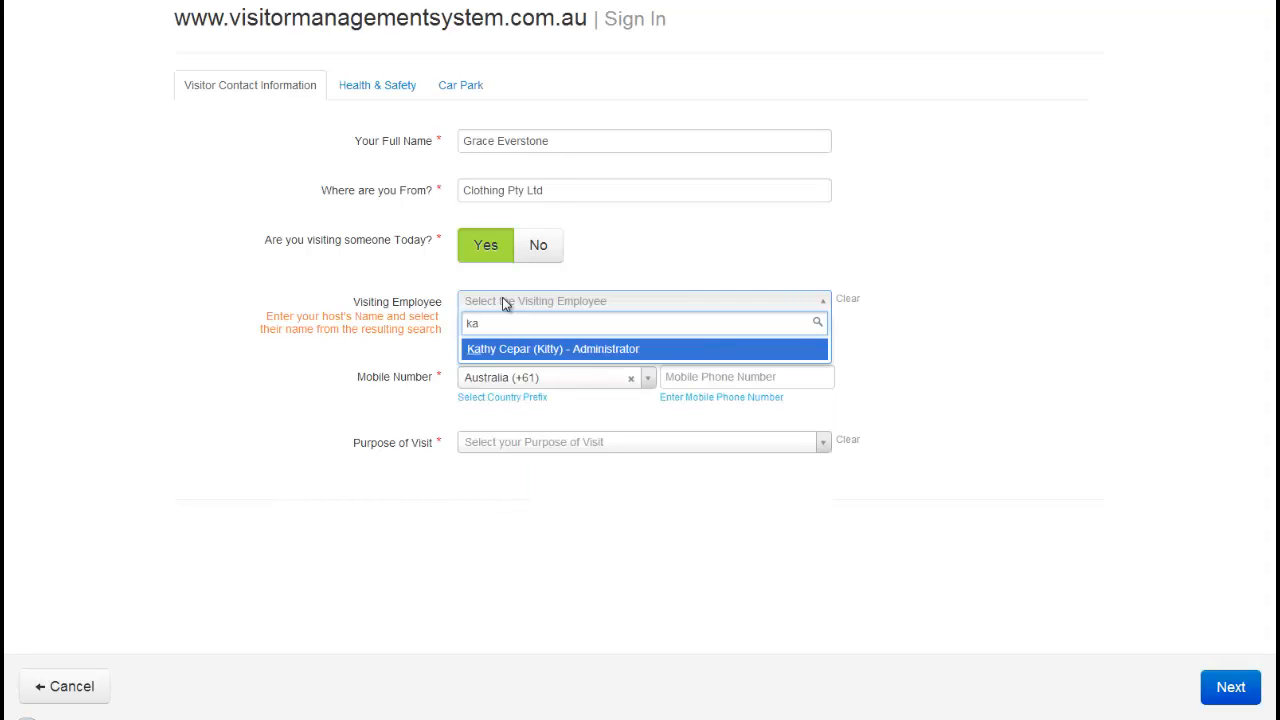
text(thy)
click(507, 354)
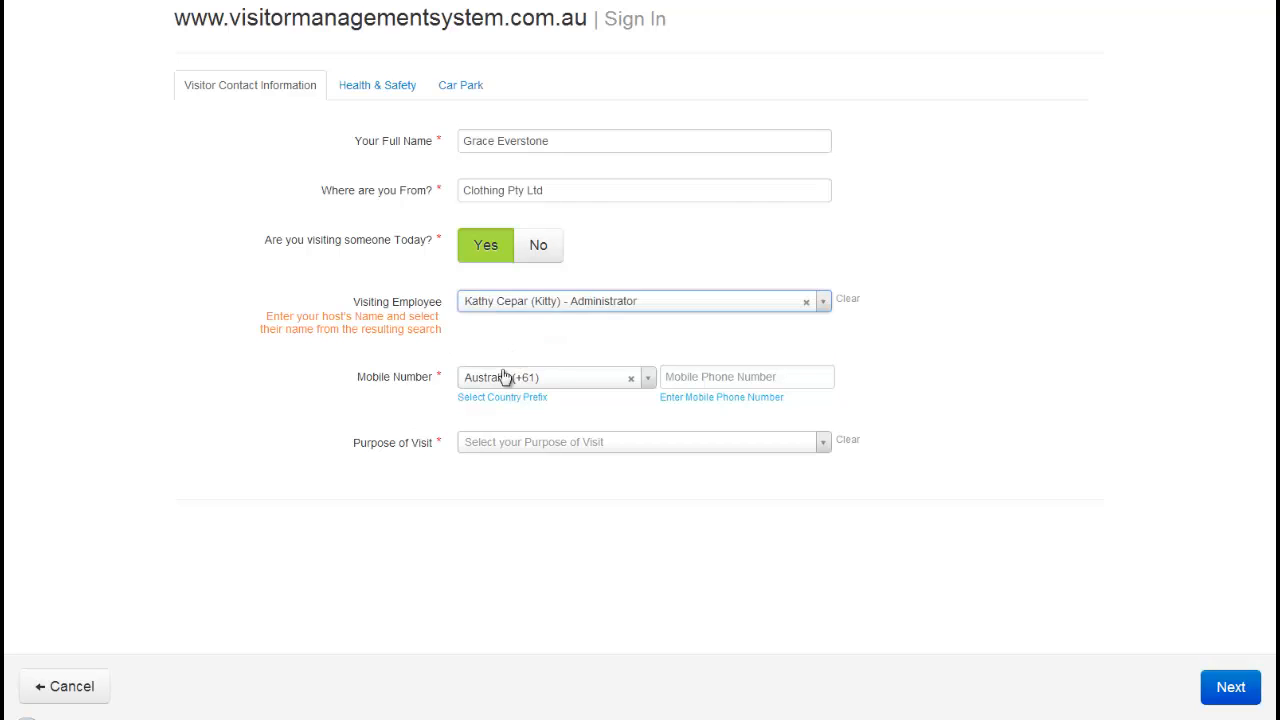
Add the visitor's mobile number, set purpose of visit to Meeting, and continue
click(697, 372)
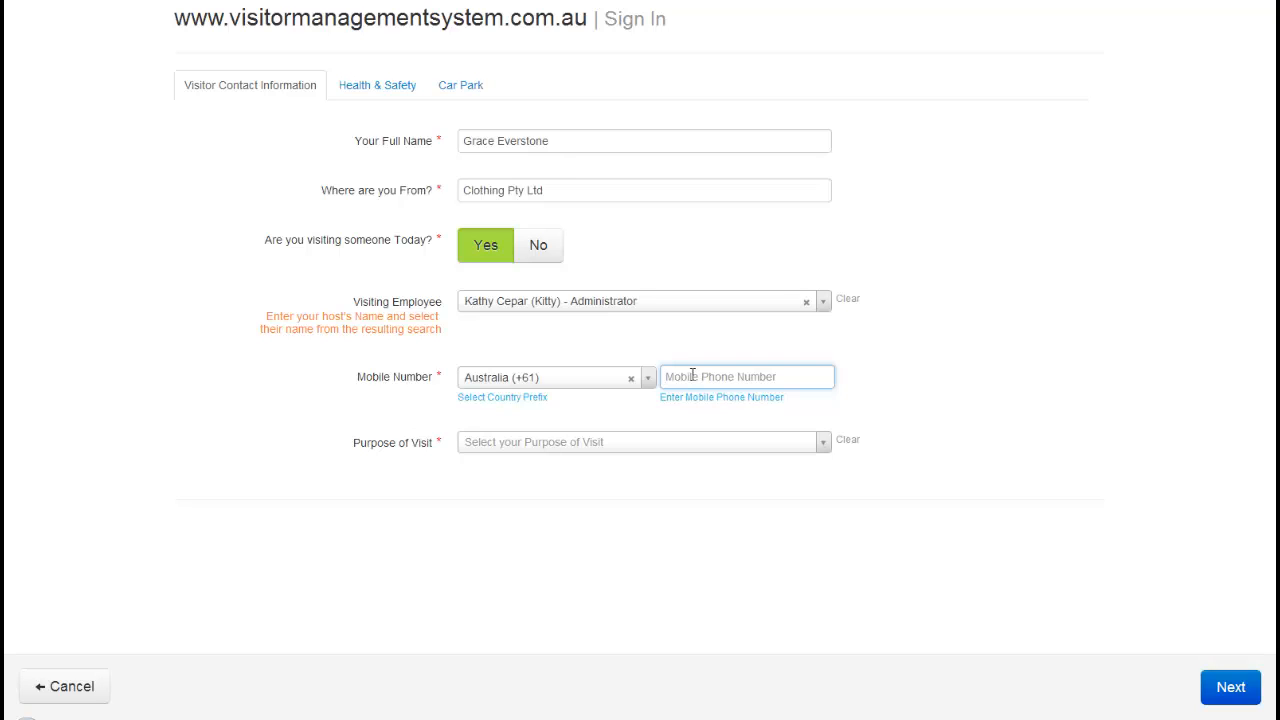
click(563, 449)
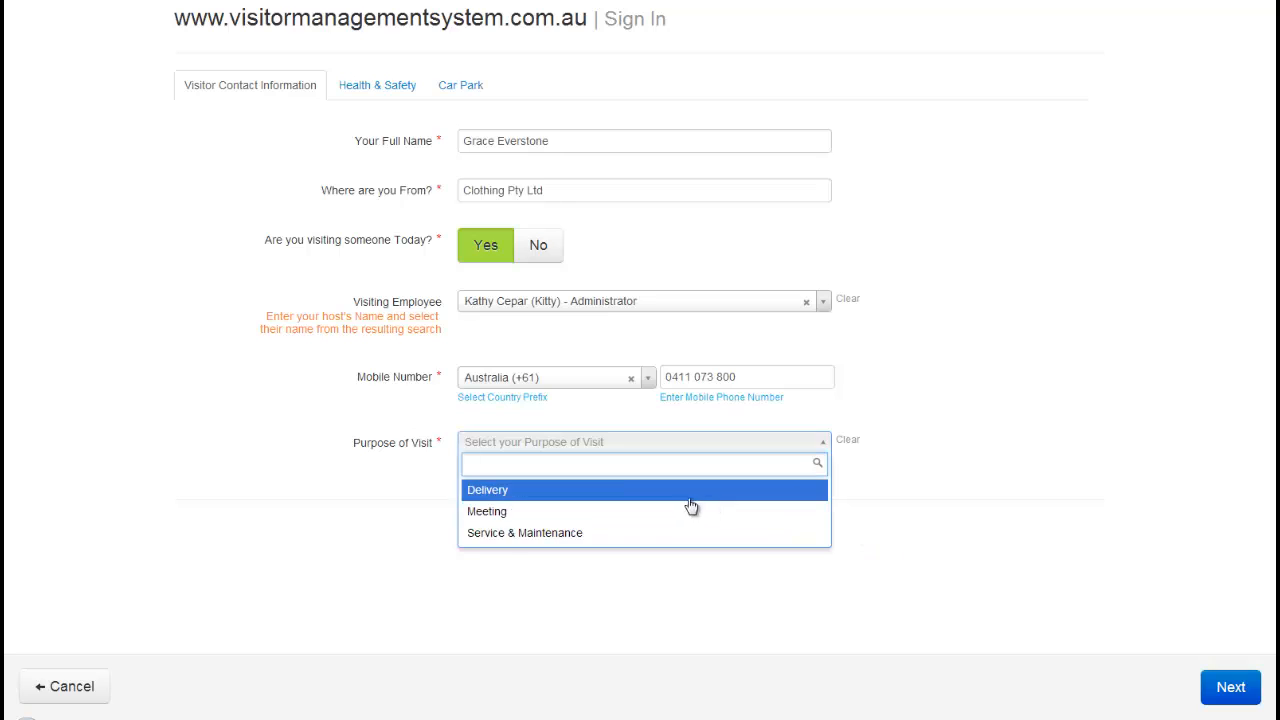
click(502, 512)
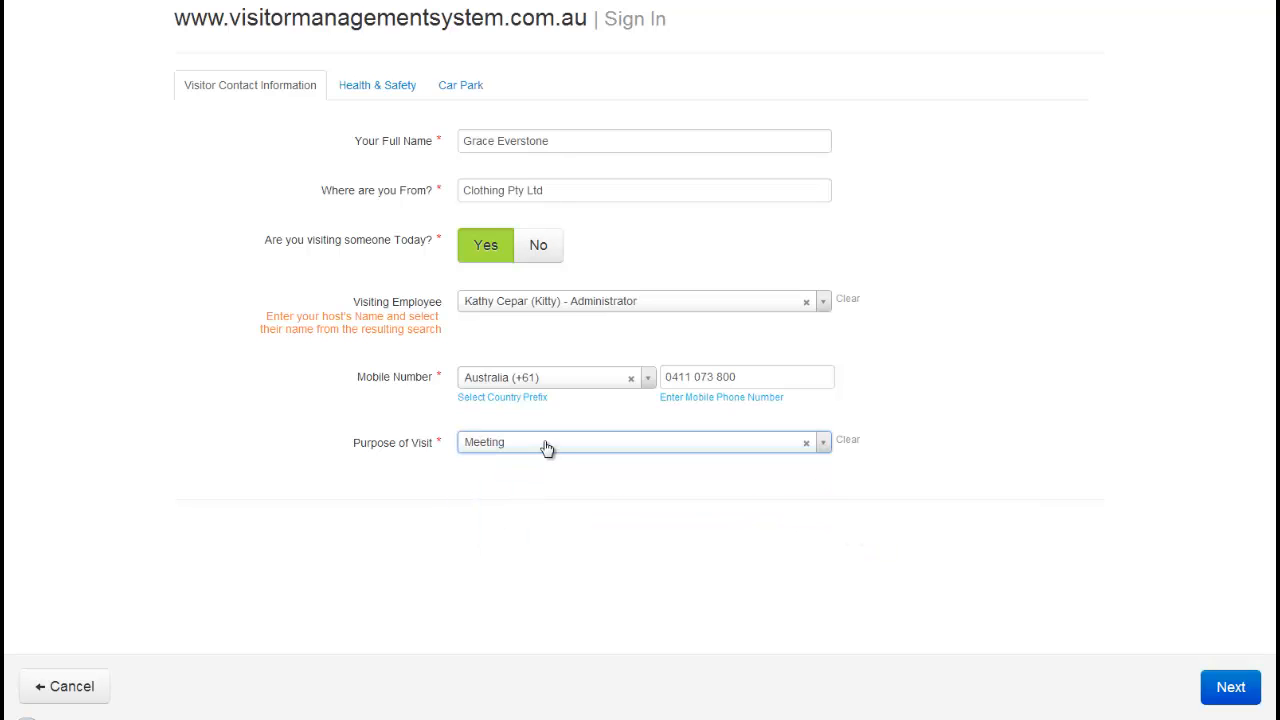
click(1234, 687)
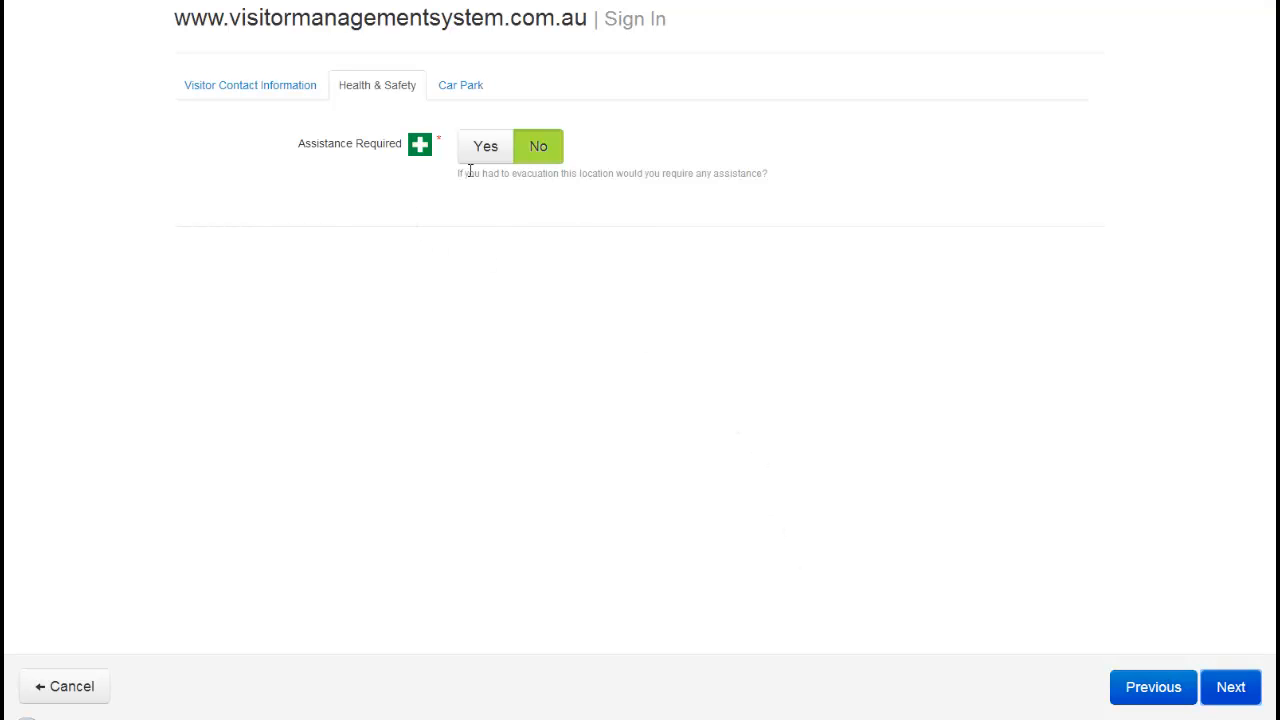
Skip Health & Safety and Car Park, confirm the visitor record, and complete the sign-in
click(1228, 690)
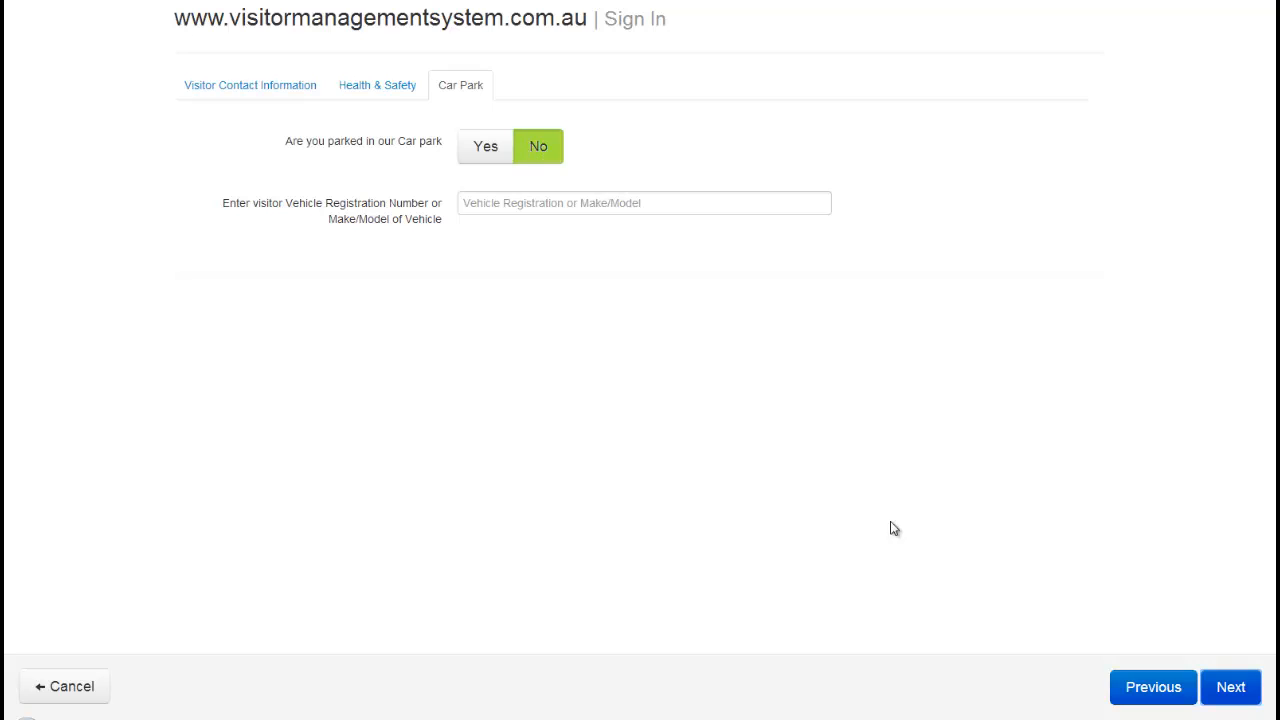
click(1232, 690)
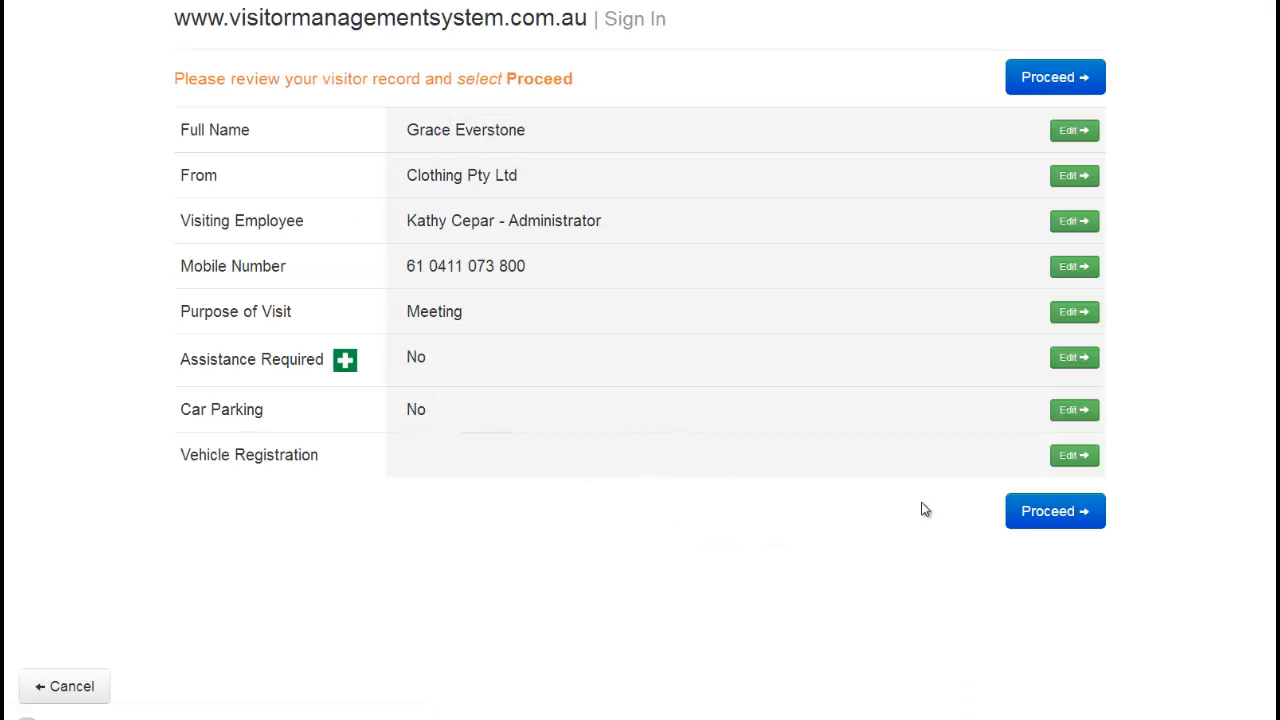
click(1051, 517)
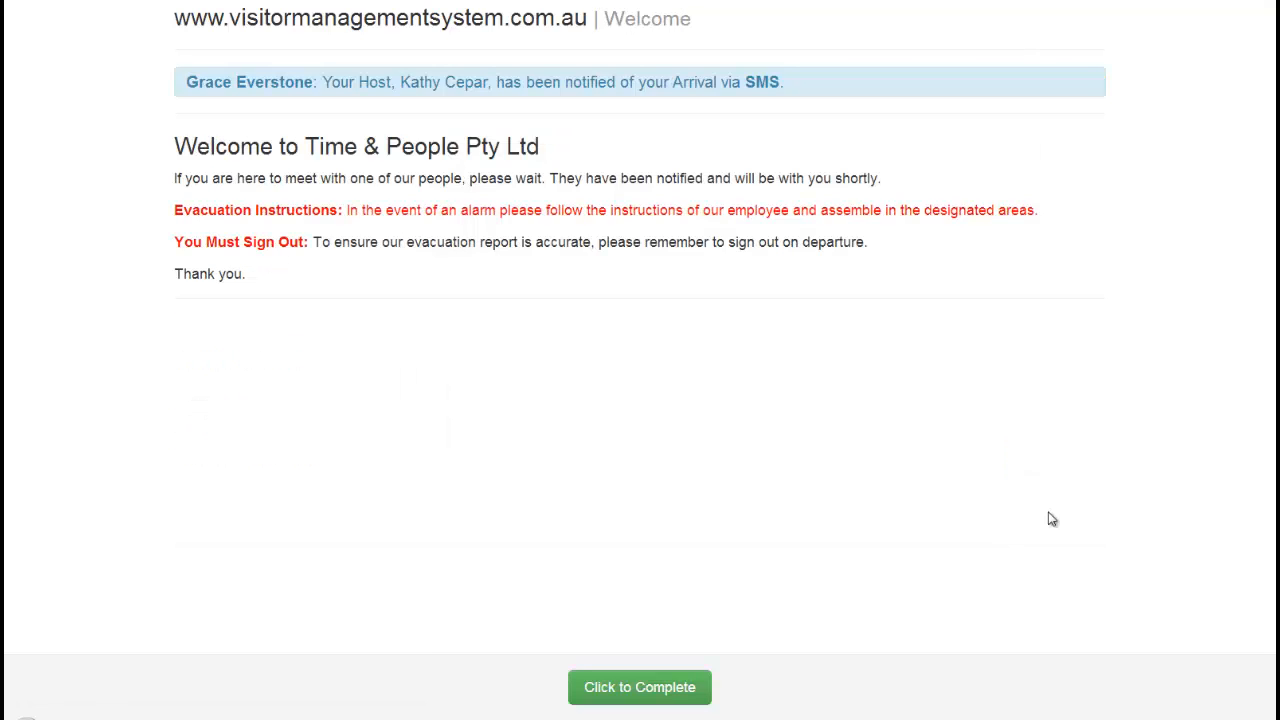
click(638, 688)
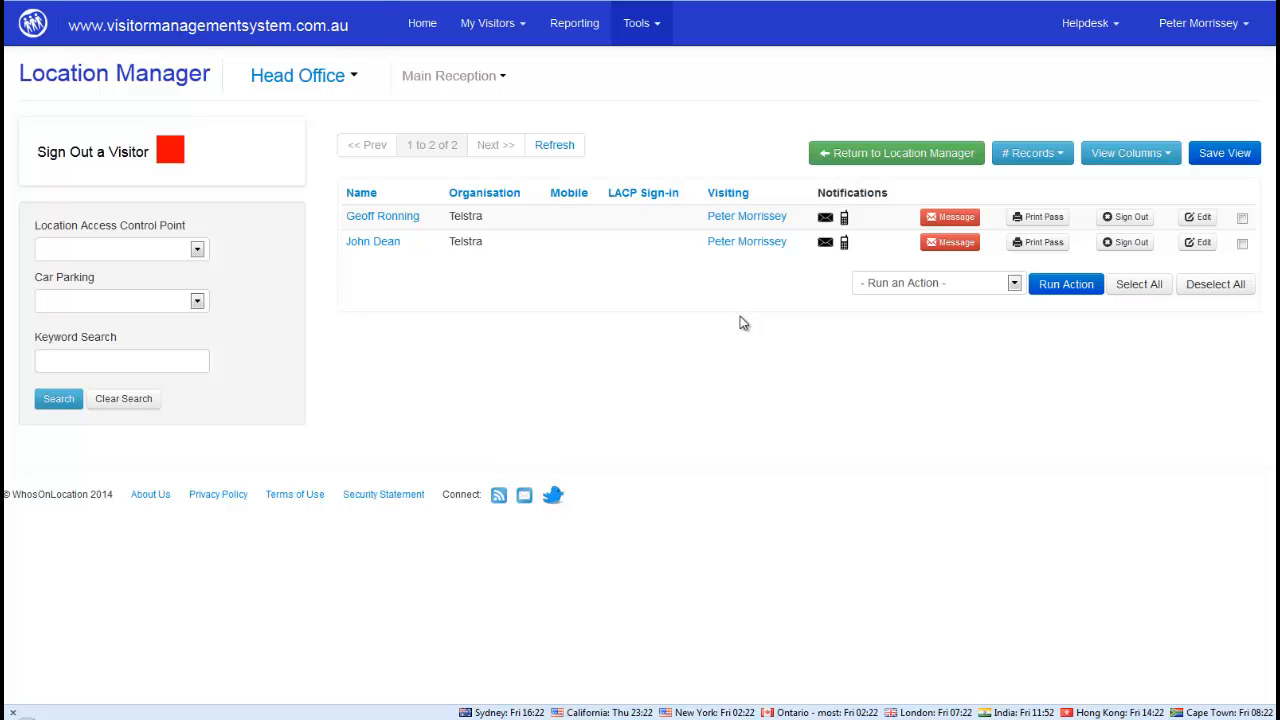
From Home, open Location Manager's sign-out list and sign out each remaining on-site visitor
click(422, 30)
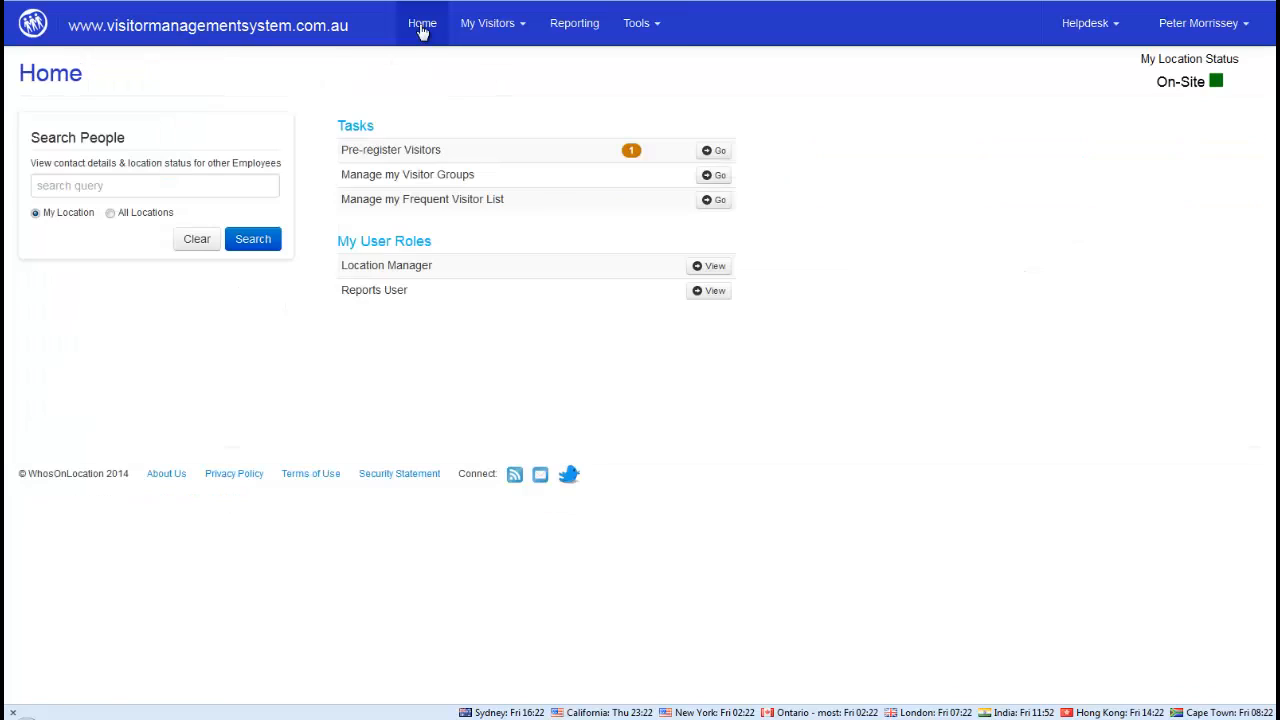
click(714, 268)
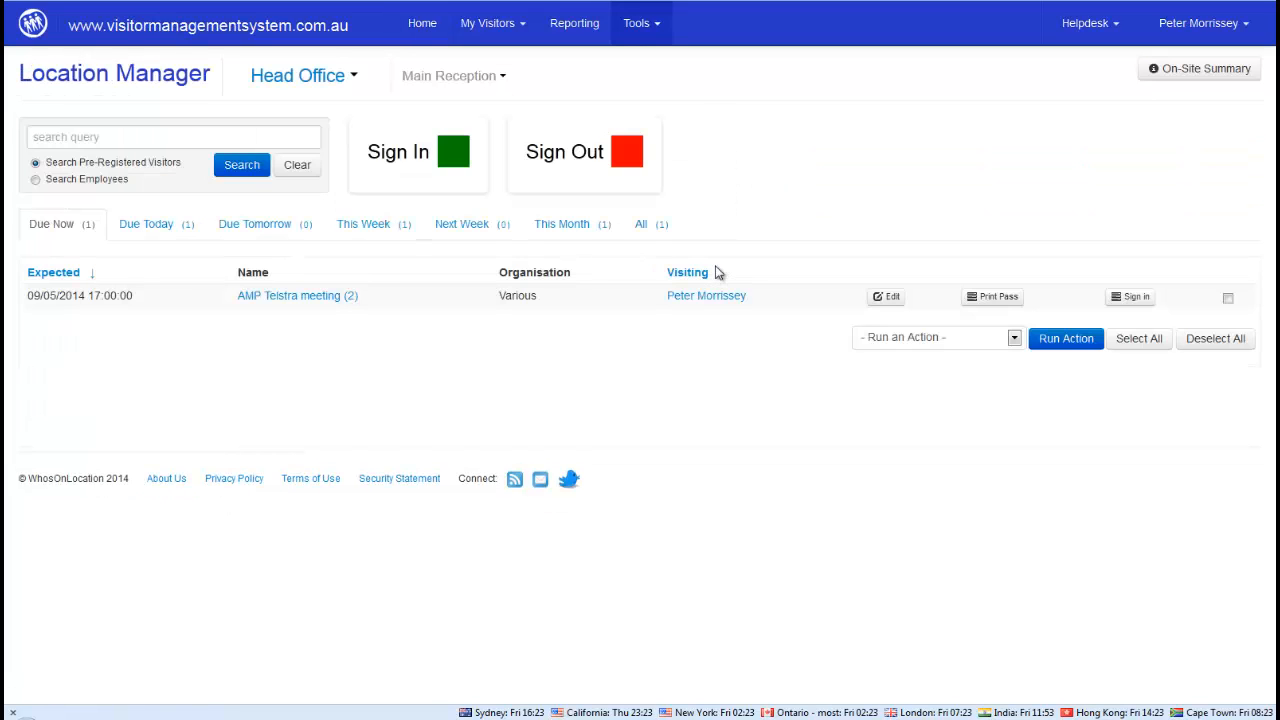
click(548, 152)
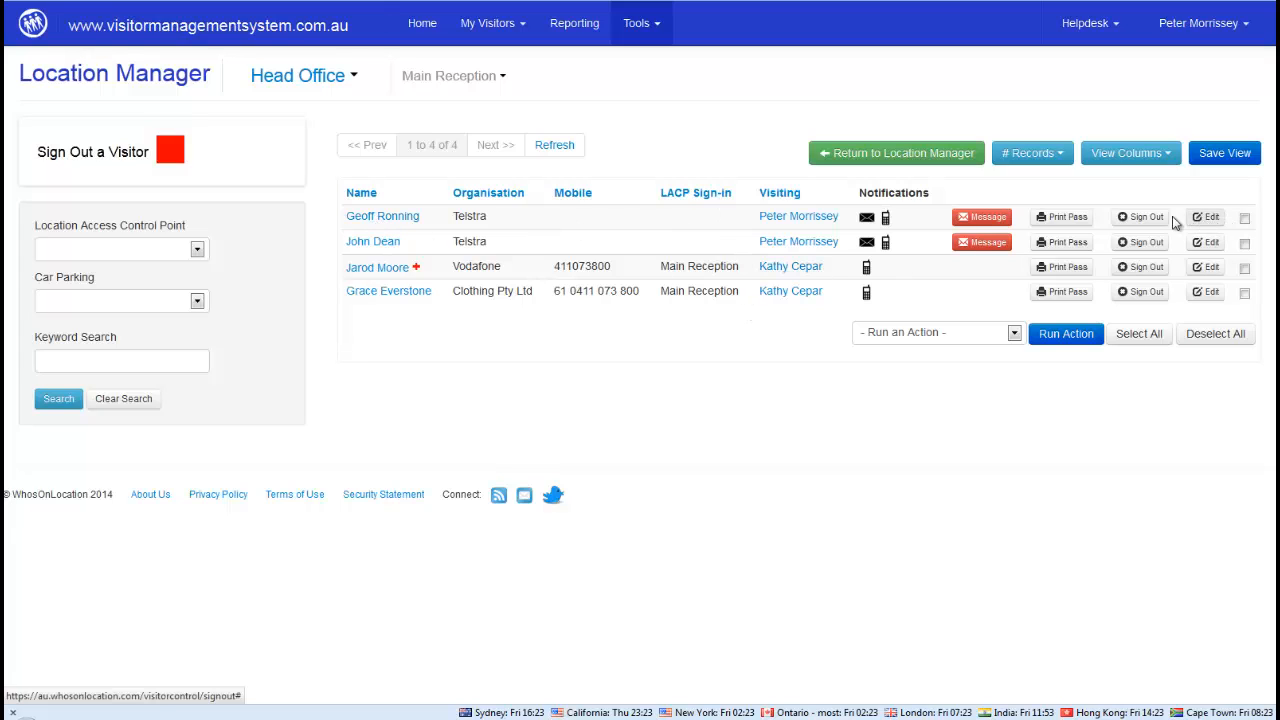
click(1138, 223)
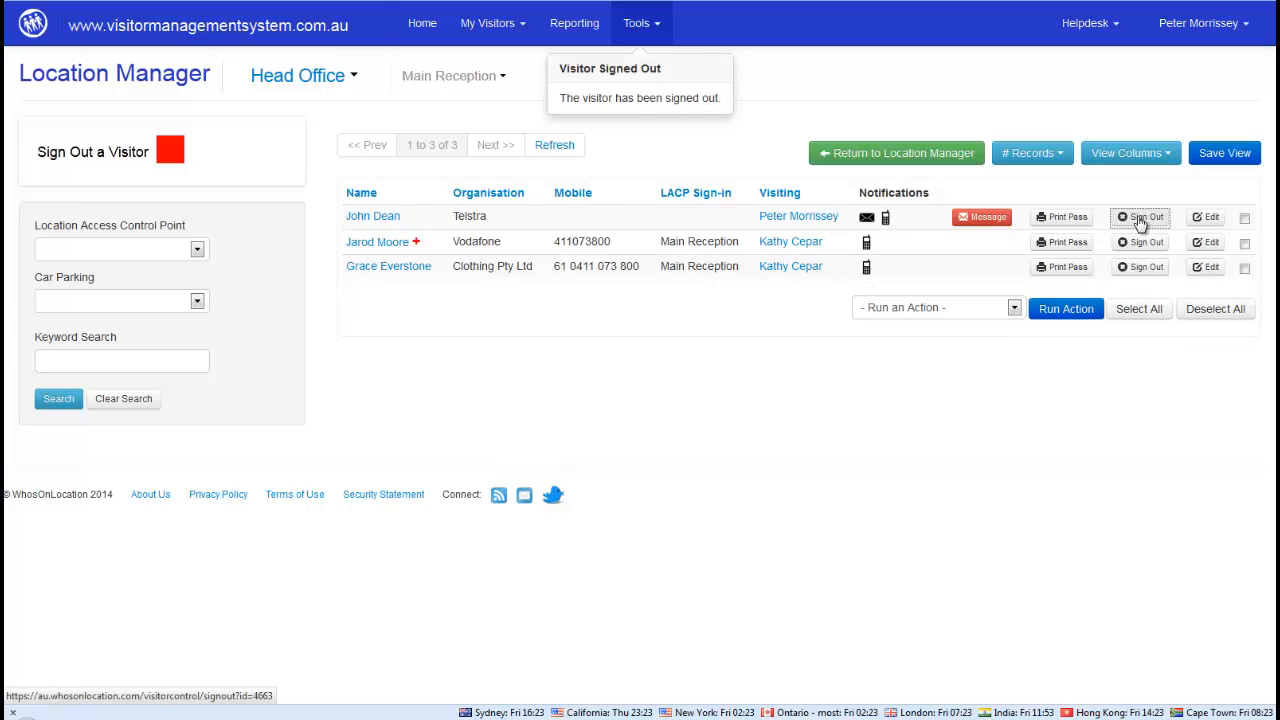
click(1140, 222)
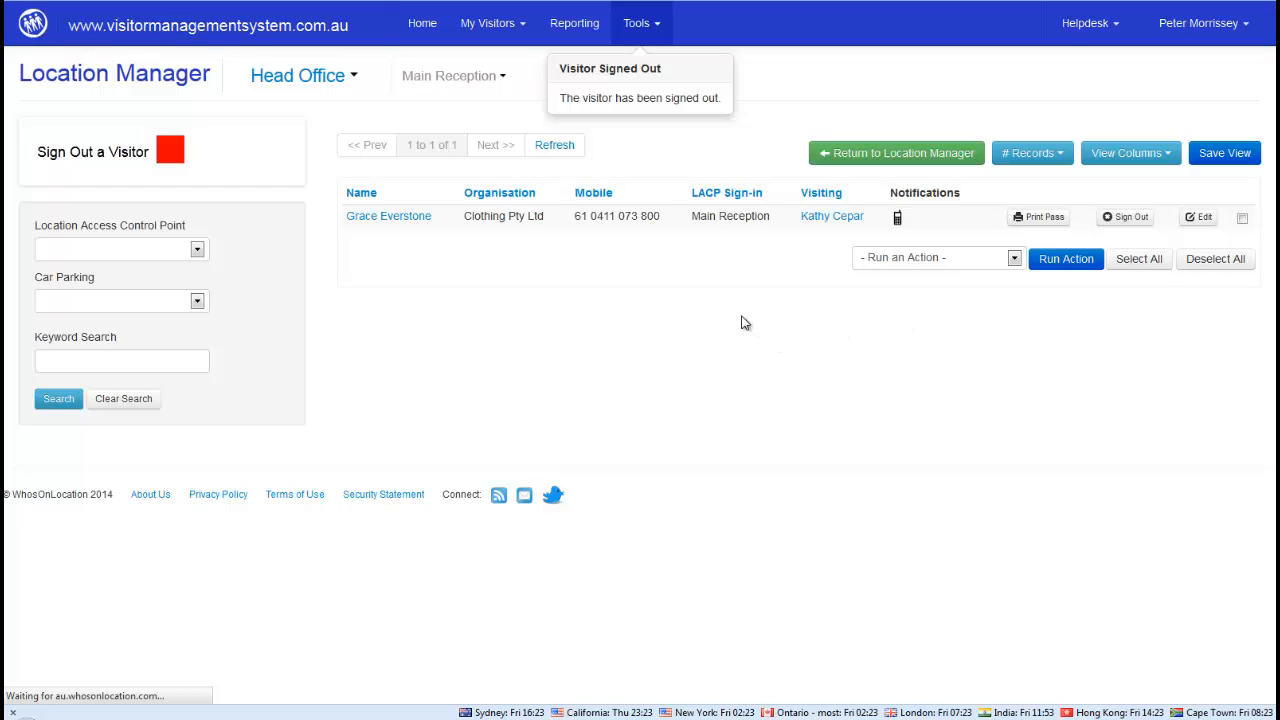
click(634, 23)
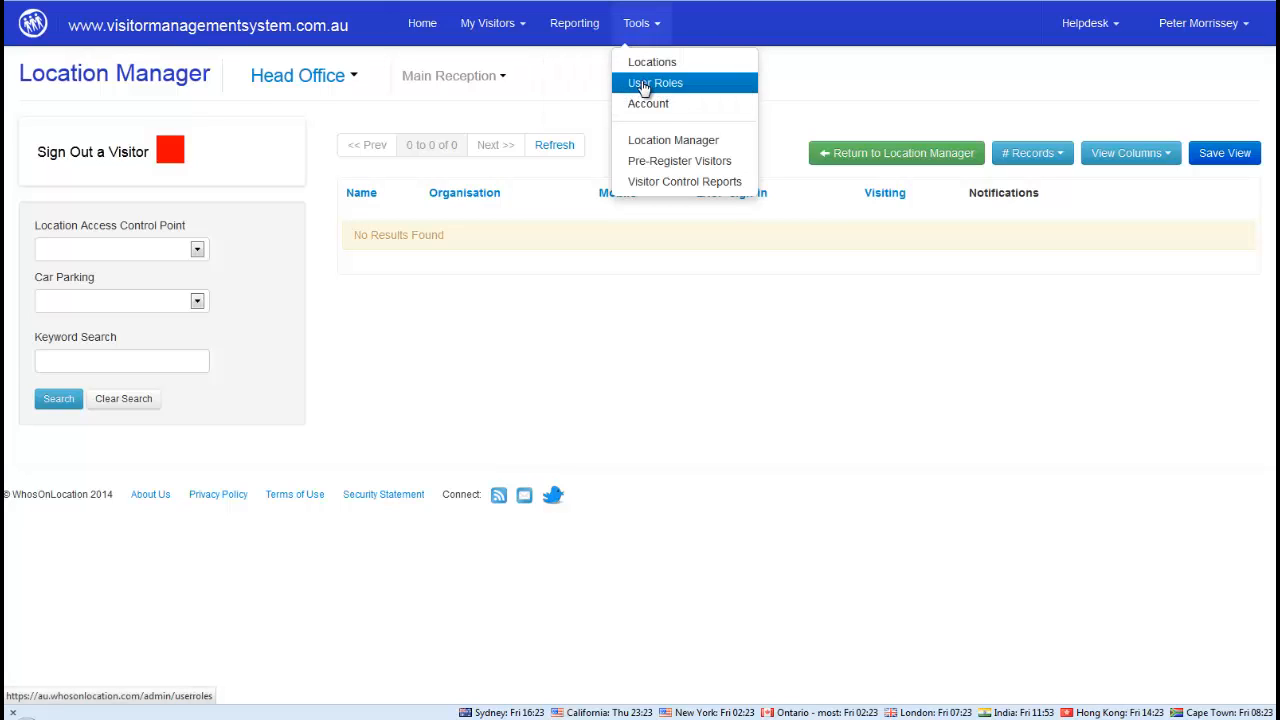
In User Roles, give the fifth-row Sales employee the Location Manager and Reports User roles
click(644, 89)
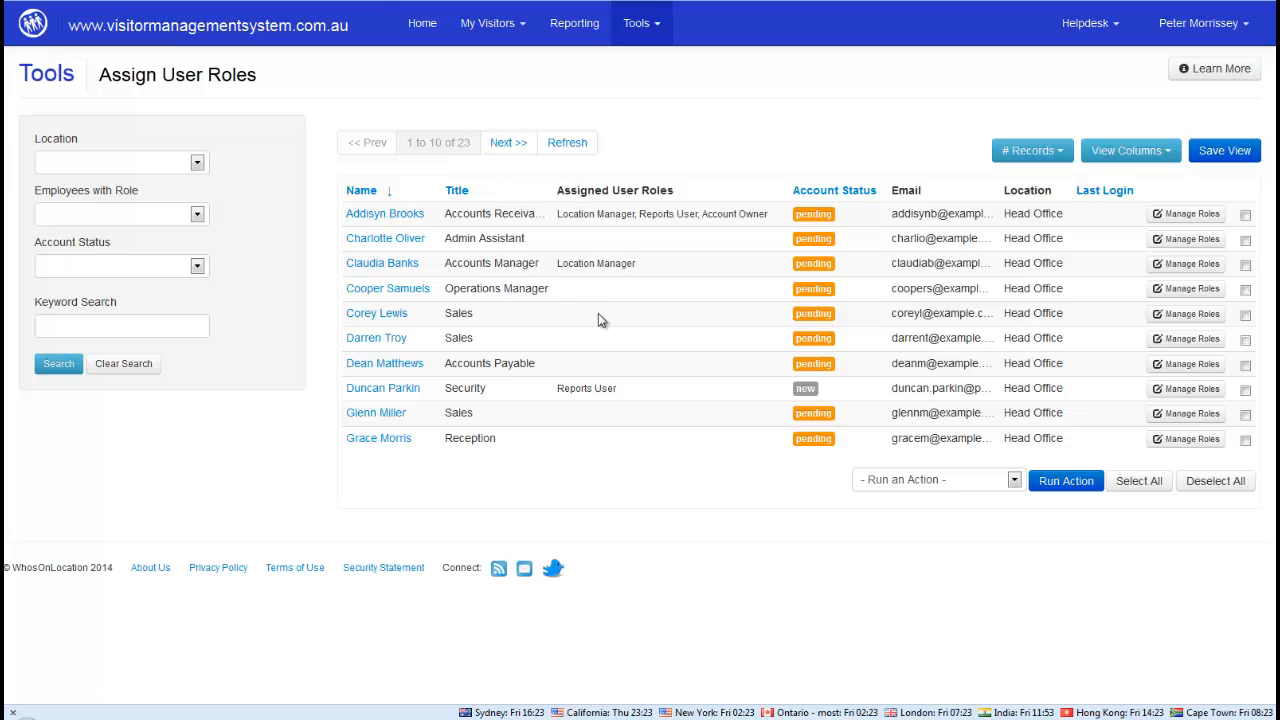
click(1190, 313)
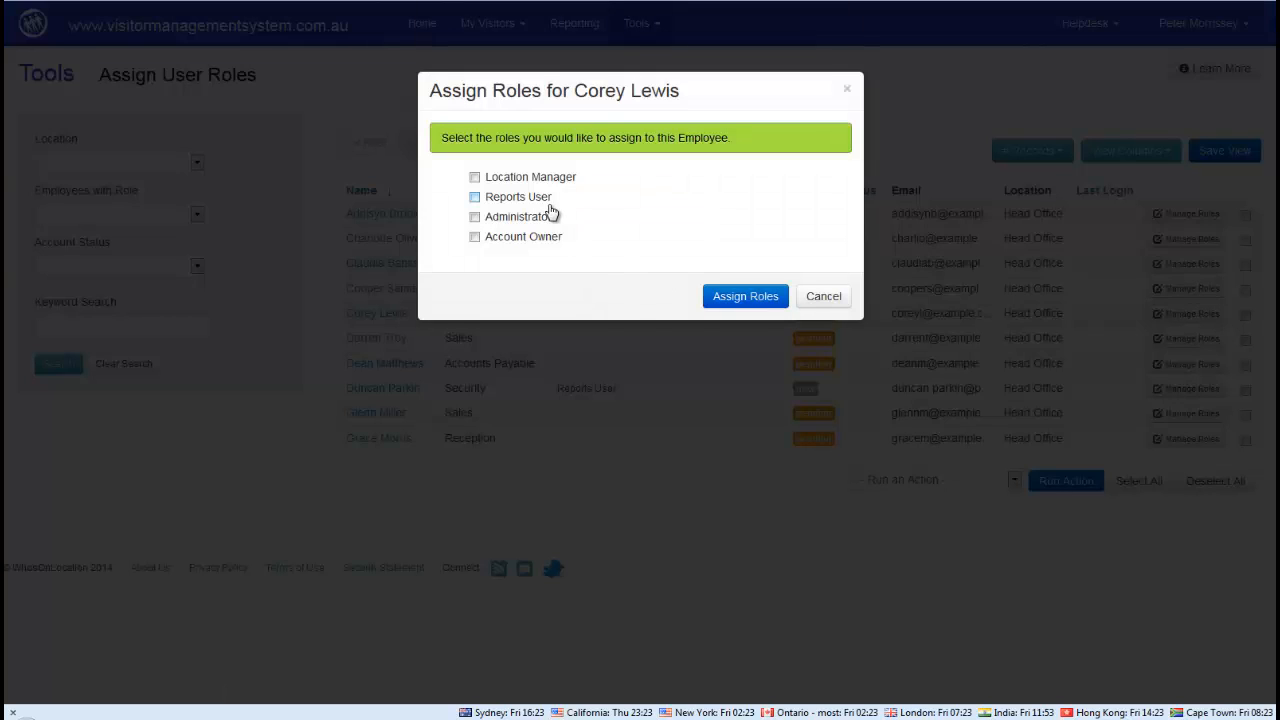
click(475, 178)
click(475, 199)
click(750, 297)
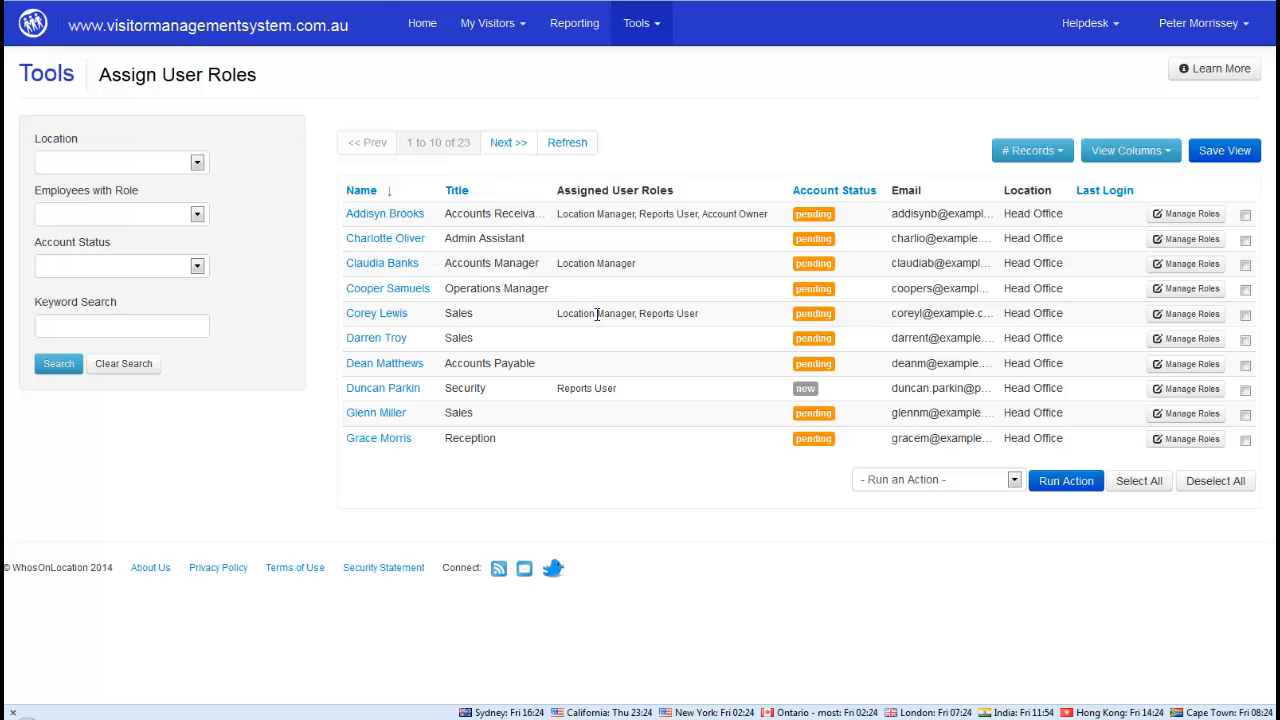
Open Head Office's Location Settings from the Locations list: 16 departments, 3:00 auto sign-out, 360-day returning search
click(650, 22)
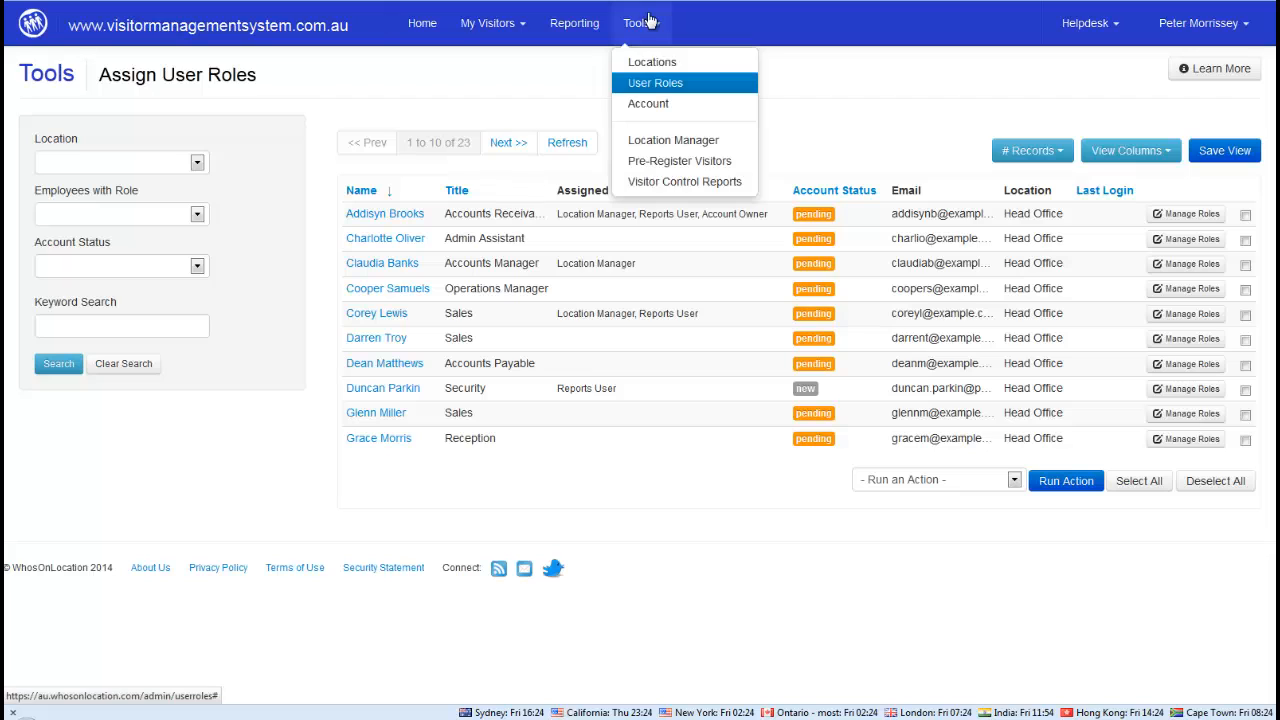
click(645, 64)
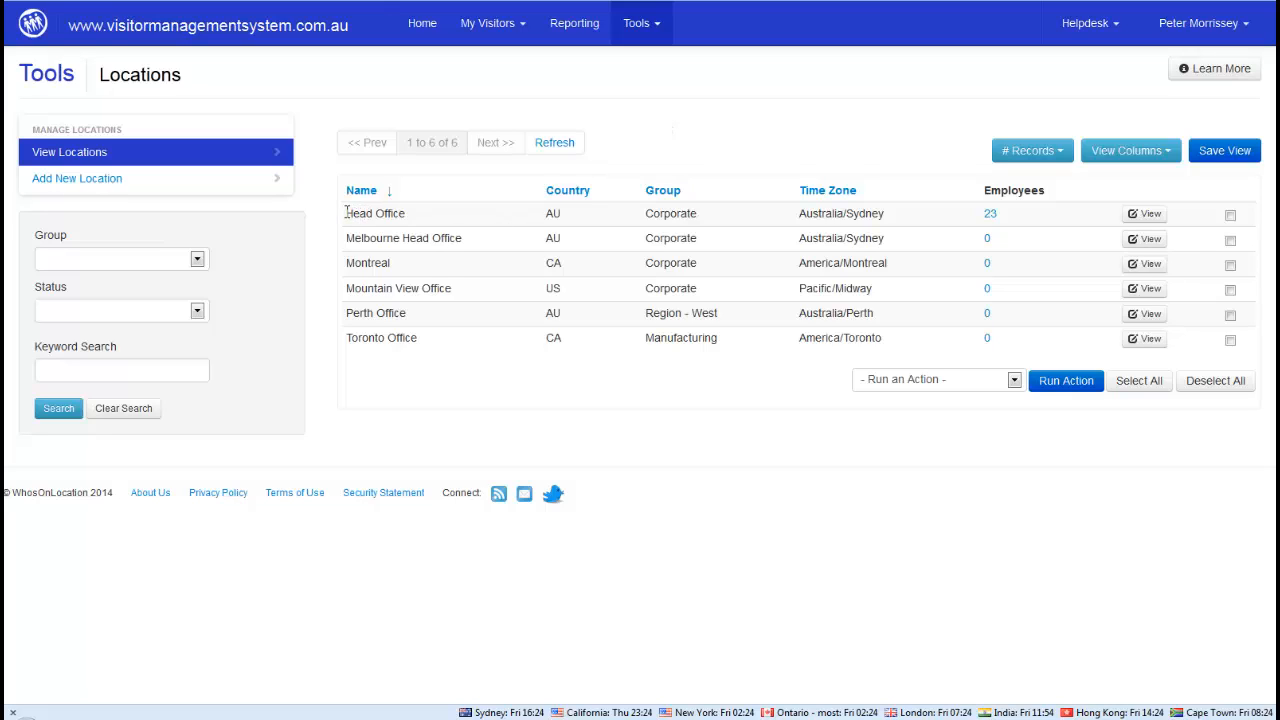
drag(345, 213, 412, 219)
click(975, 215)
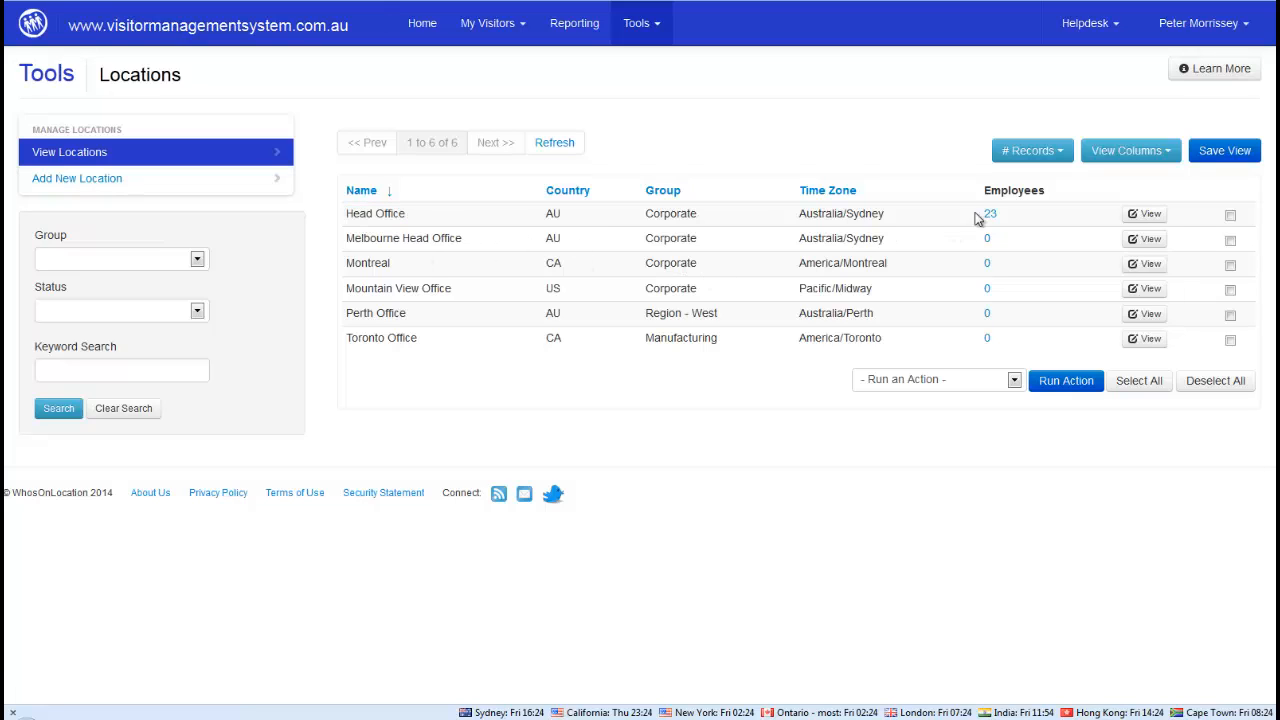
click(1143, 216)
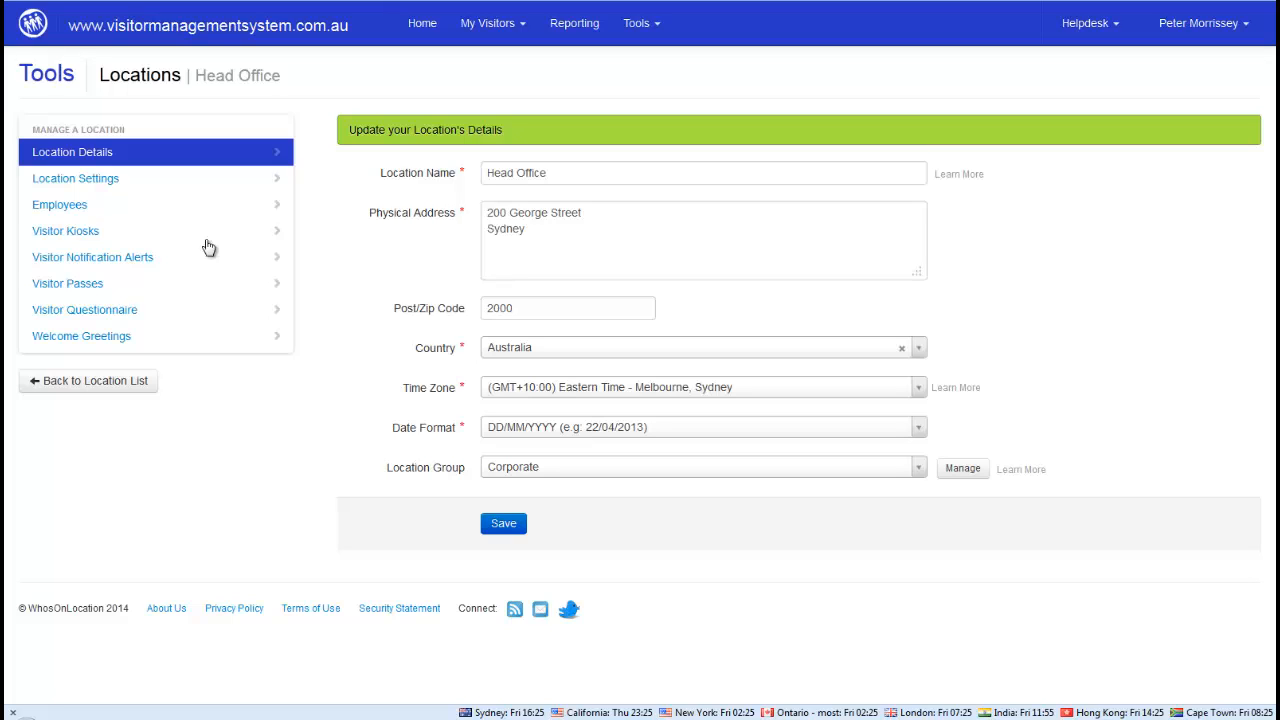
click(62, 187)
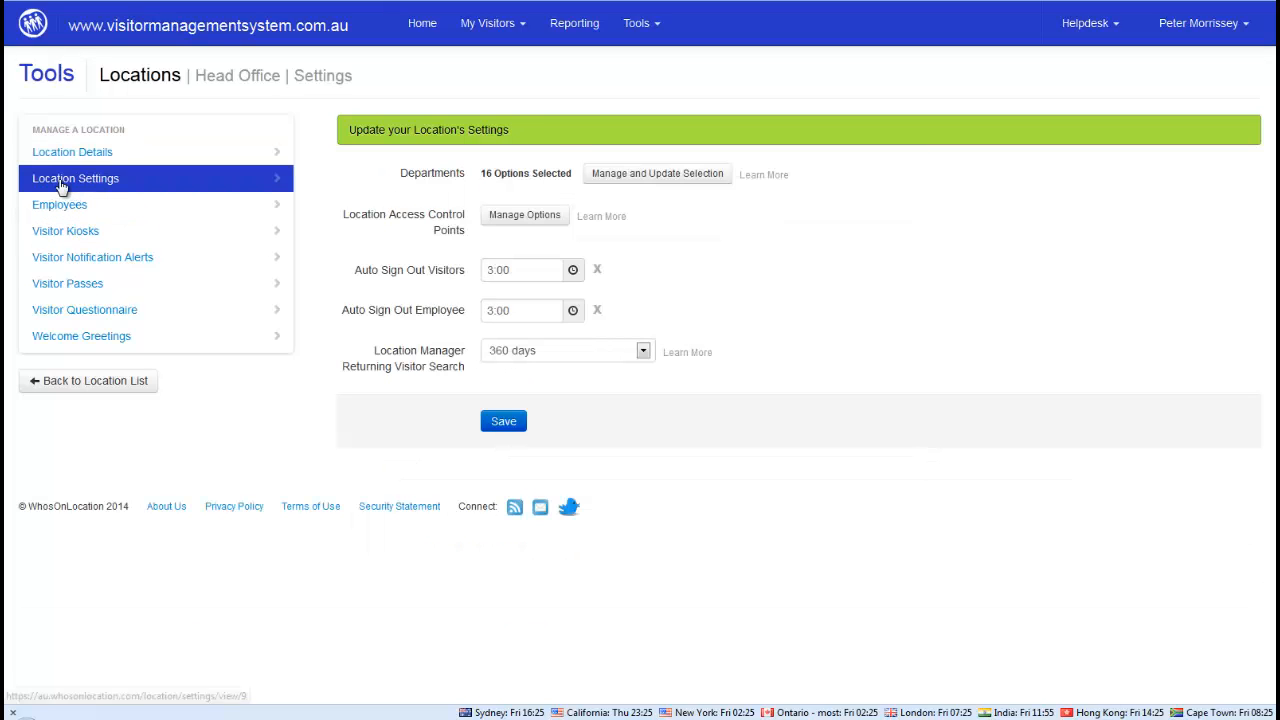
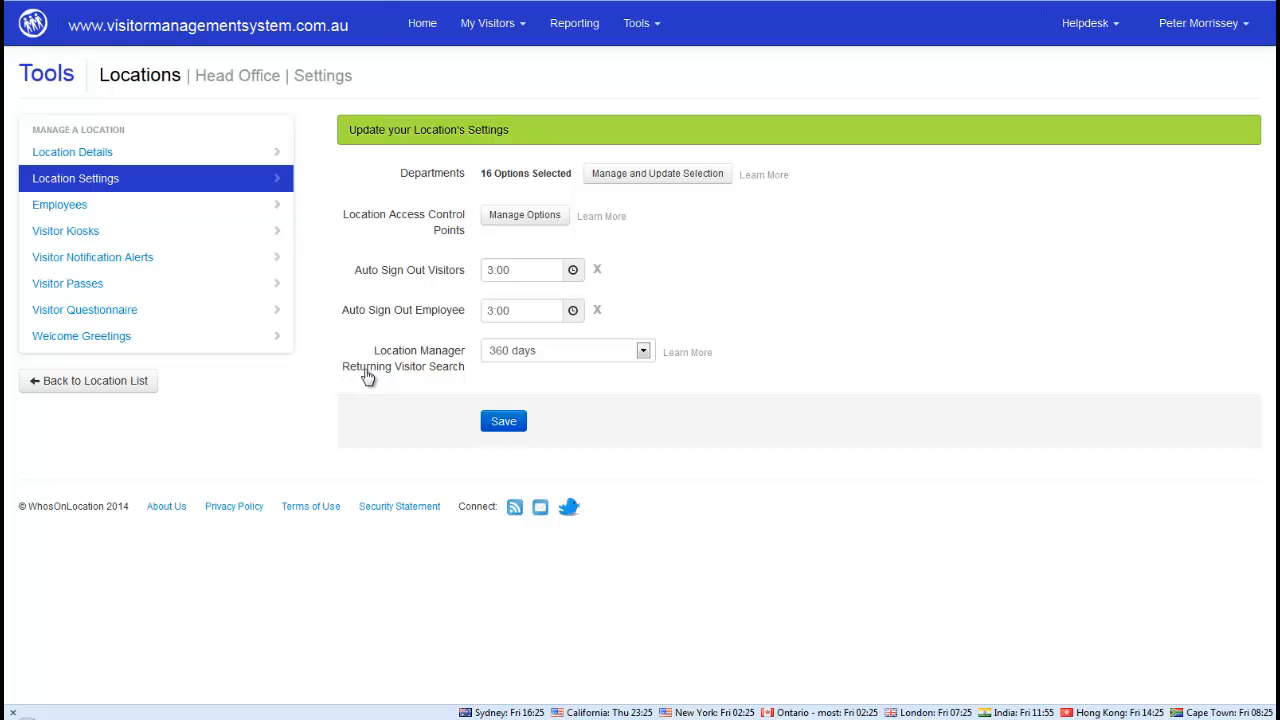
Save a 90-day returning visitor search period, then view Head Office's 23-employee list
click(548, 358)
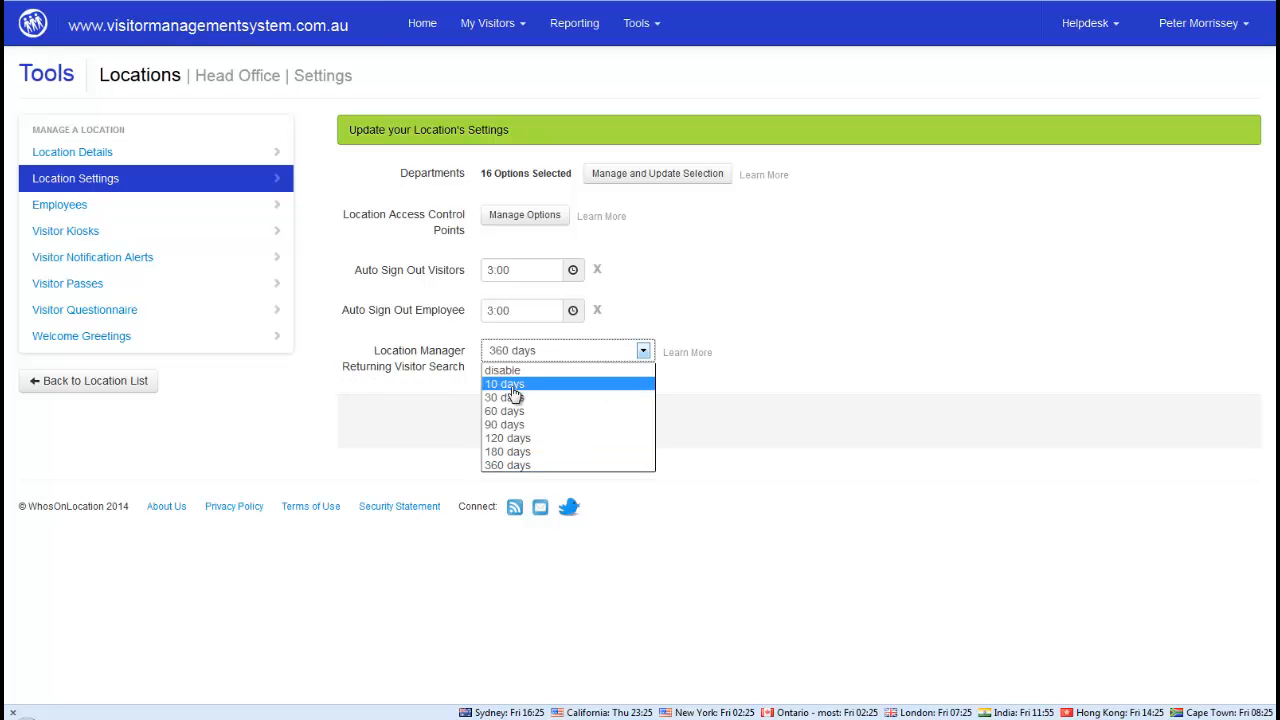
click(503, 424)
click(503, 422)
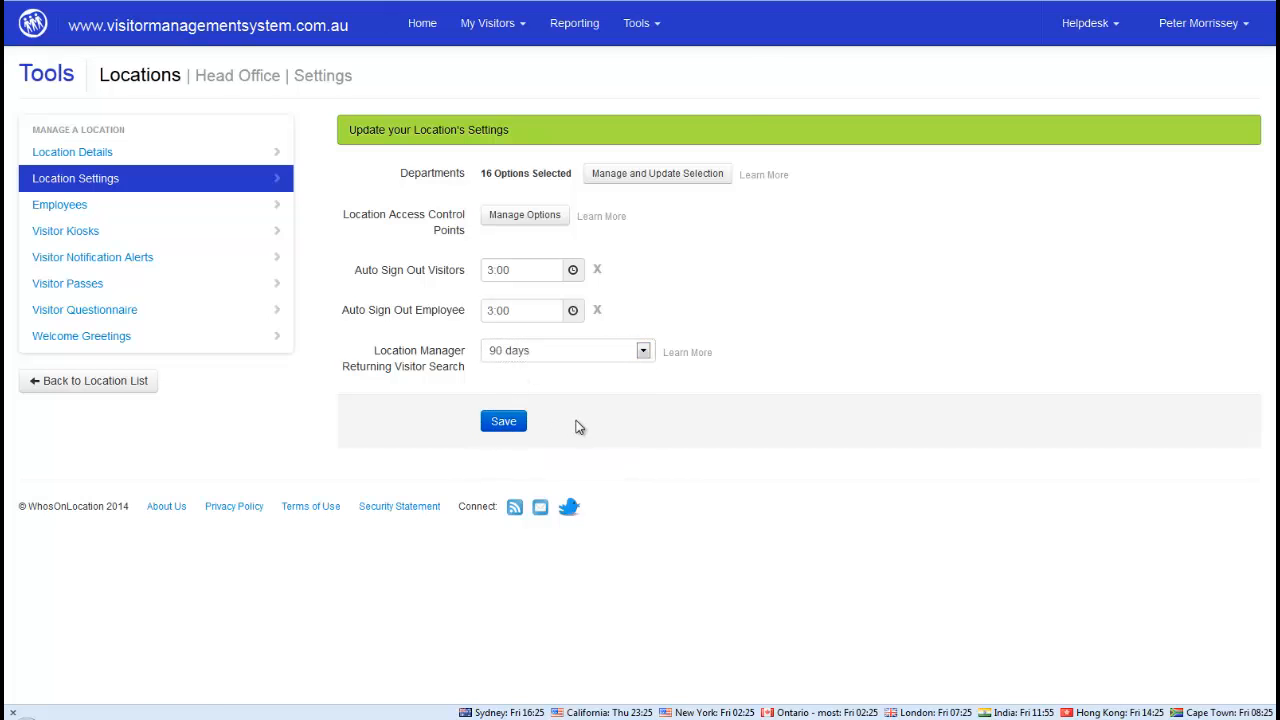
click(52, 207)
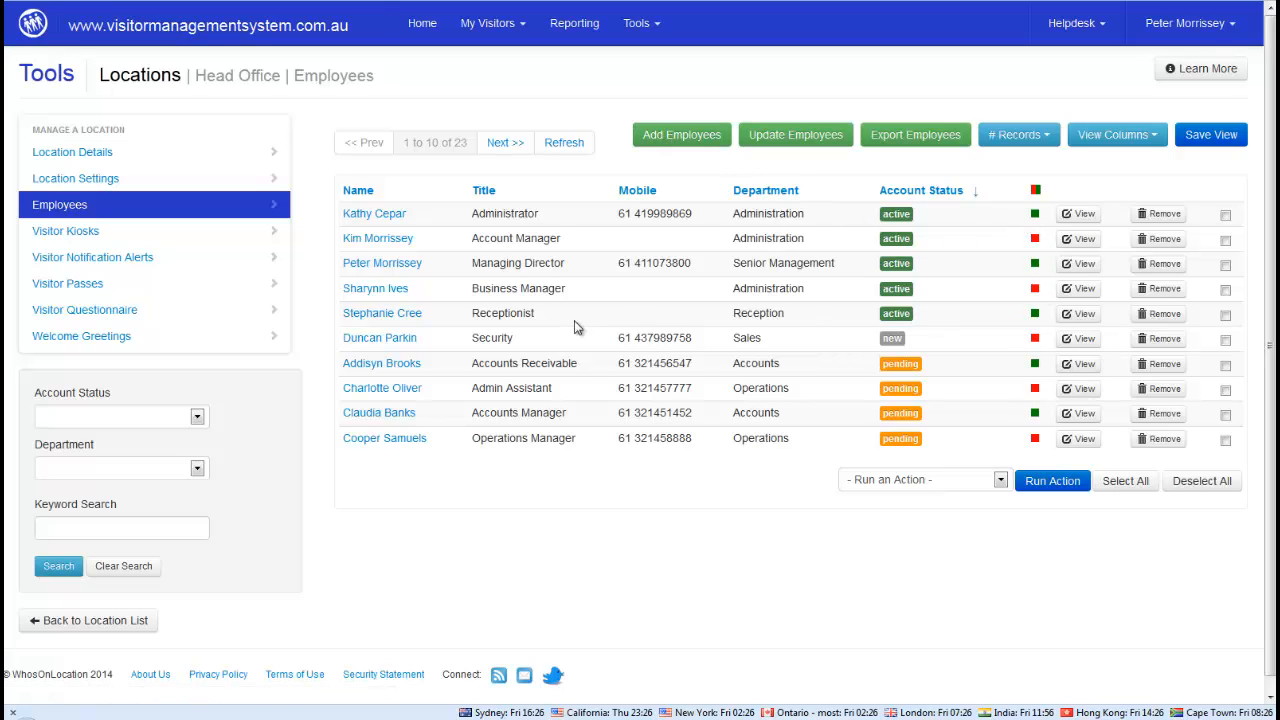
Open the Head Office Kiosk's Kiosk Branding page from the Visitor Kiosks list
click(73, 232)
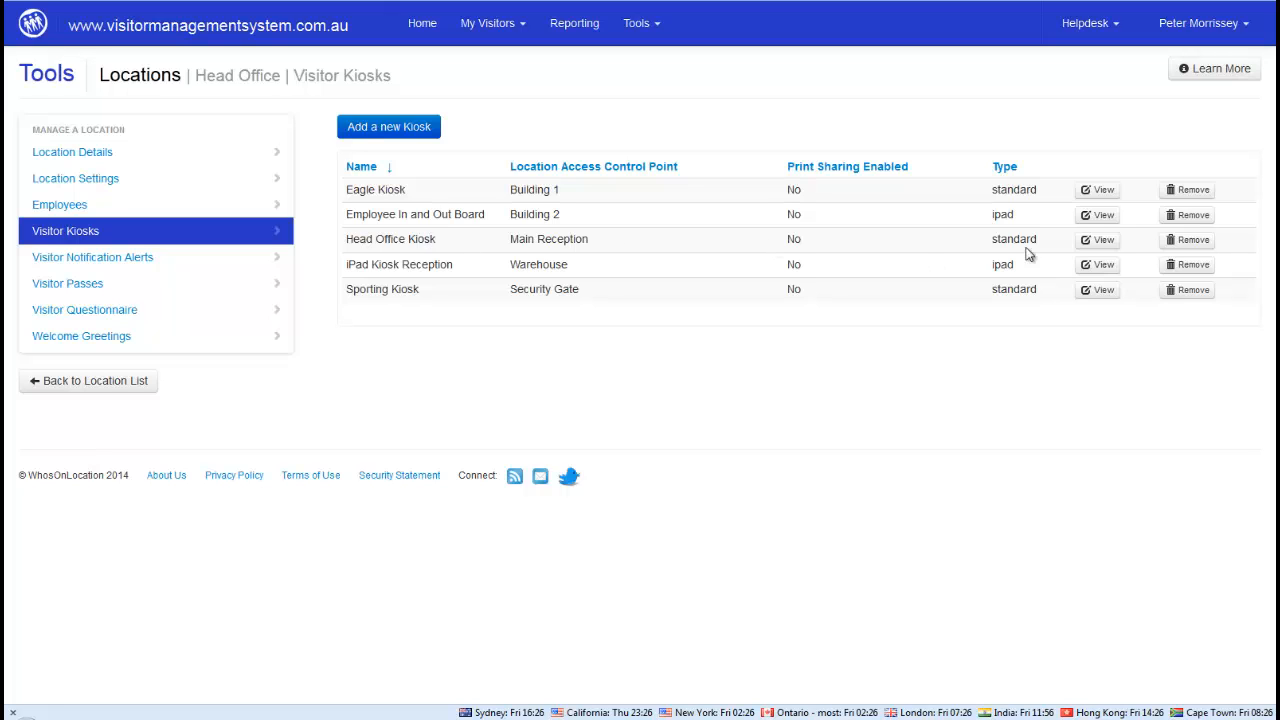
click(1106, 246)
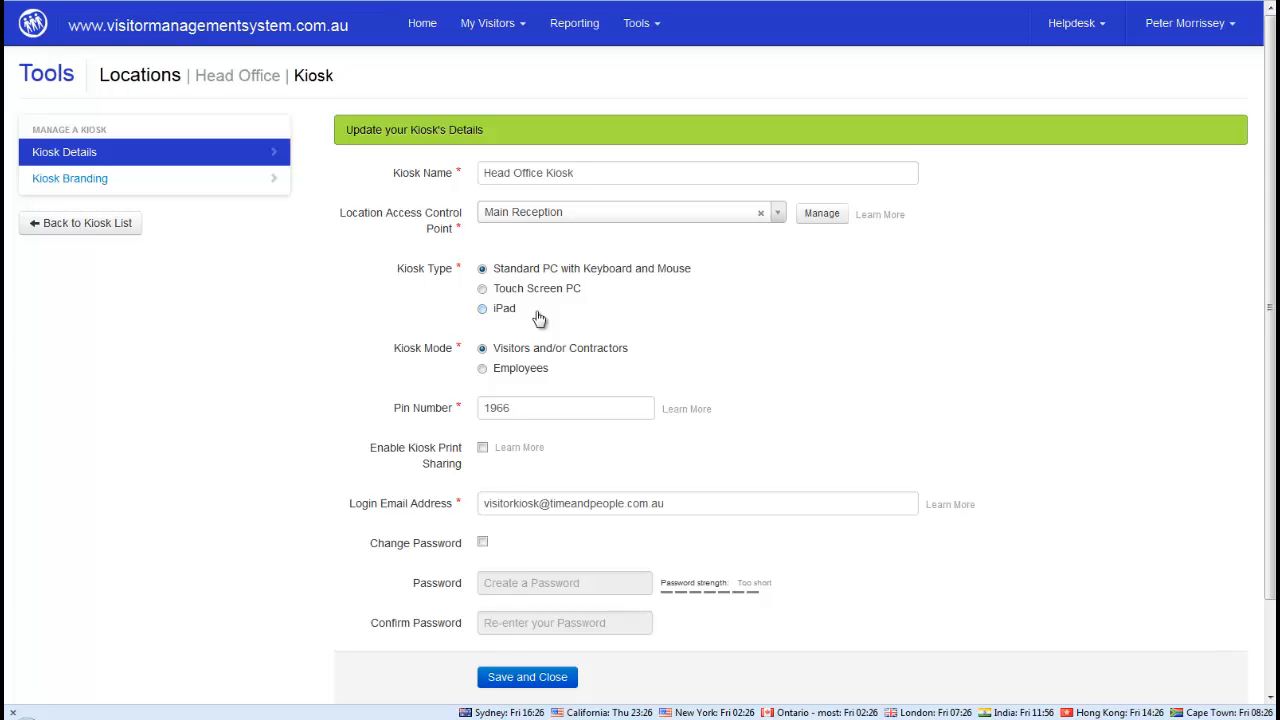
click(65, 180)
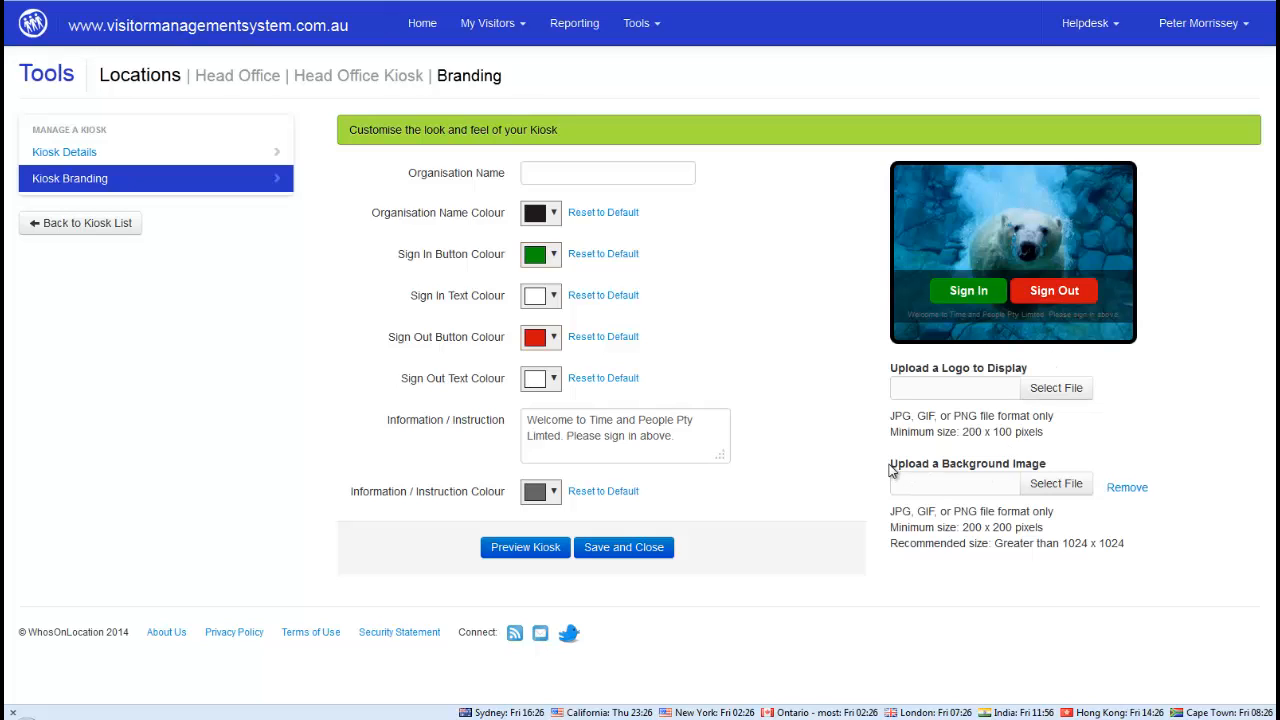
Highlight and read the background image size notes on the branding page
drag(889, 466, 943, 463)
click(953, 463)
drag(1049, 465, 874, 476)
click(898, 462)
View the Sporting Kiosk's branding with its basketball background, then return to the kiosk list
click(83, 228)
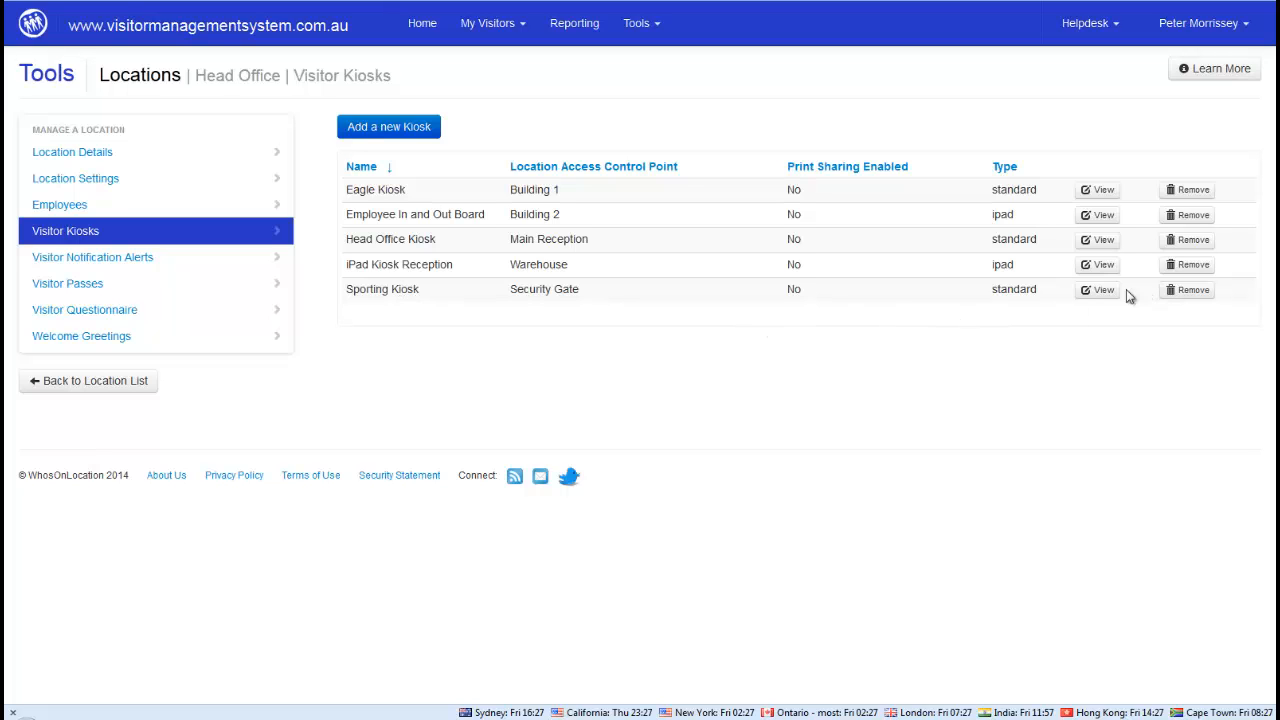
click(1093, 290)
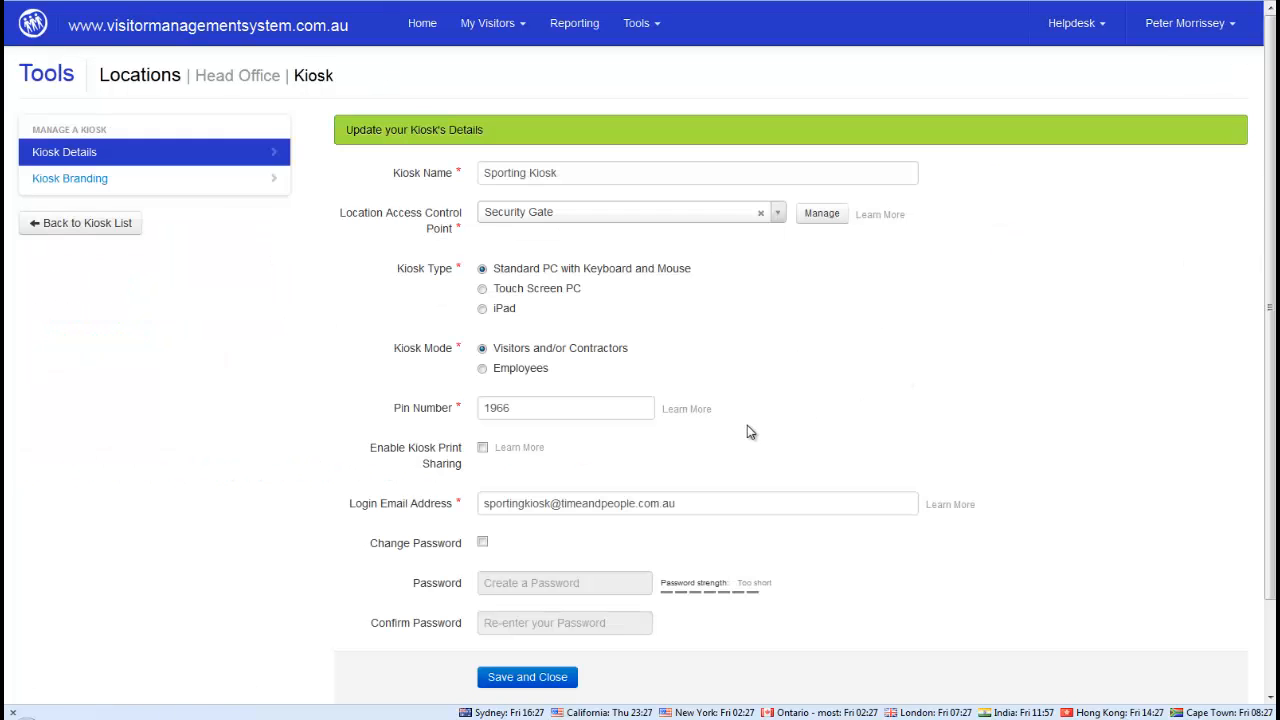
click(77, 180)
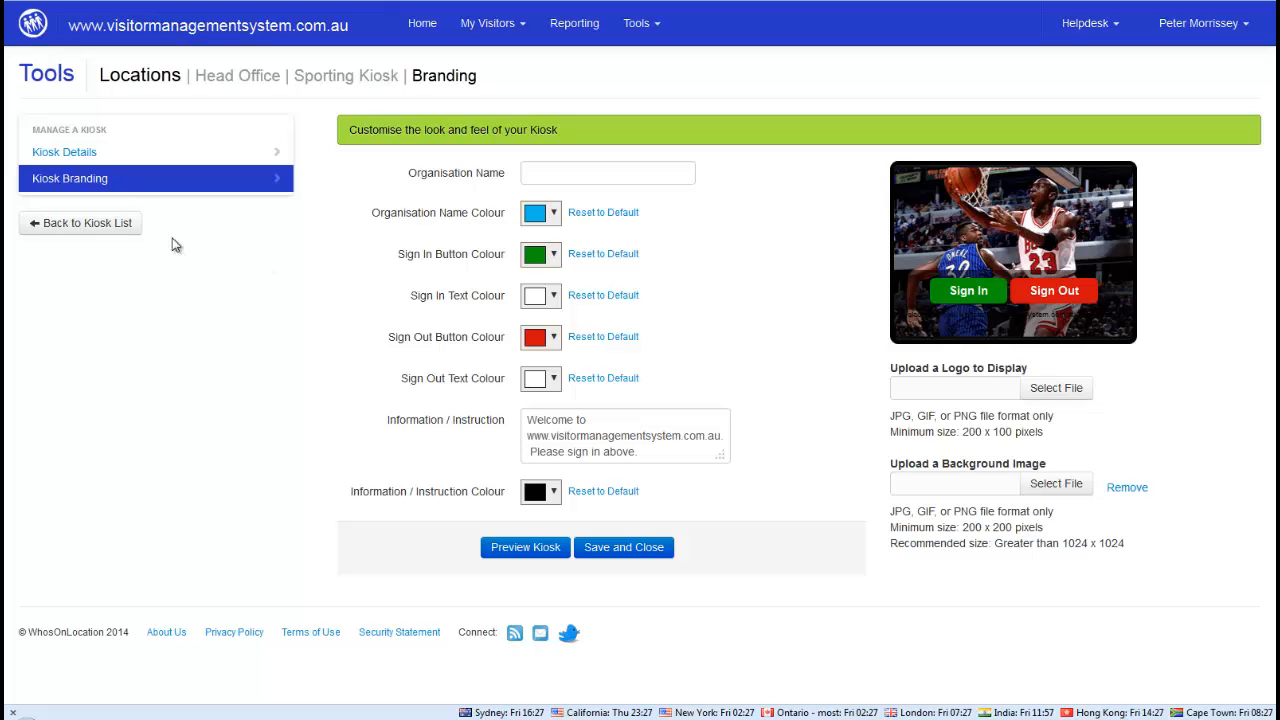
click(62, 229)
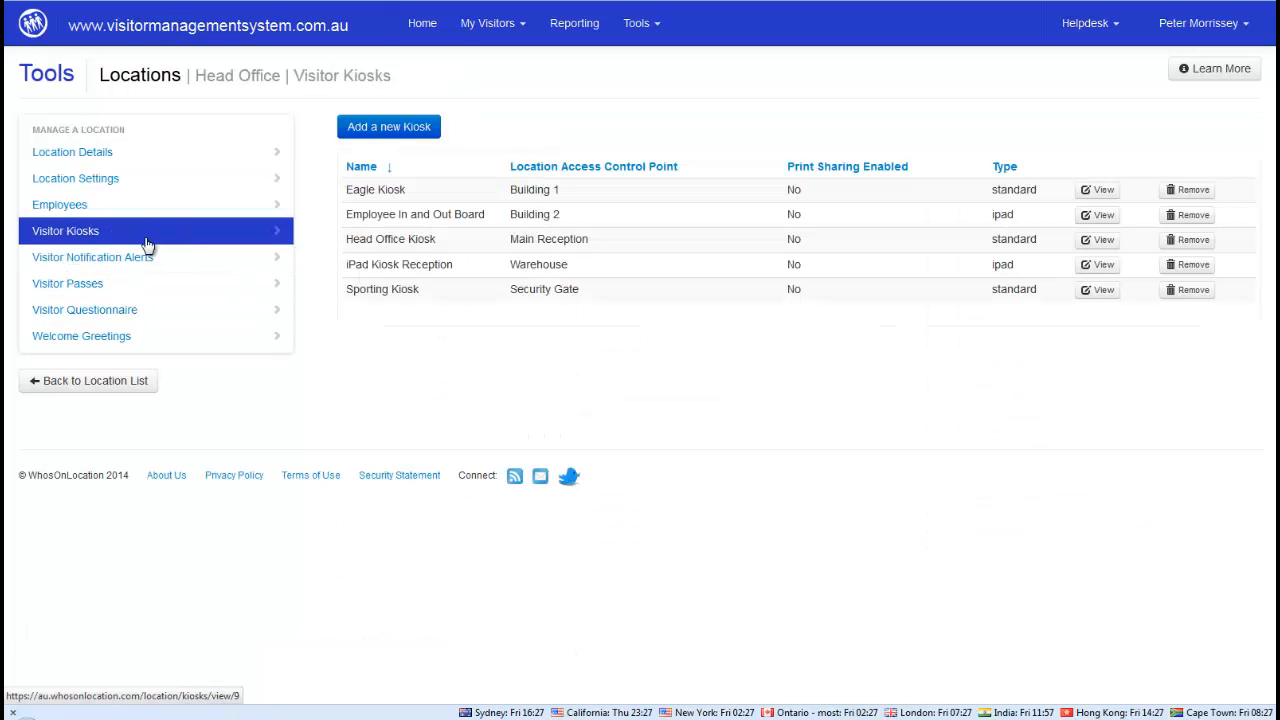
Review Visitor Notification Alerts, then view Visitor Passes with the Large Label with Logo preview
click(70, 262)
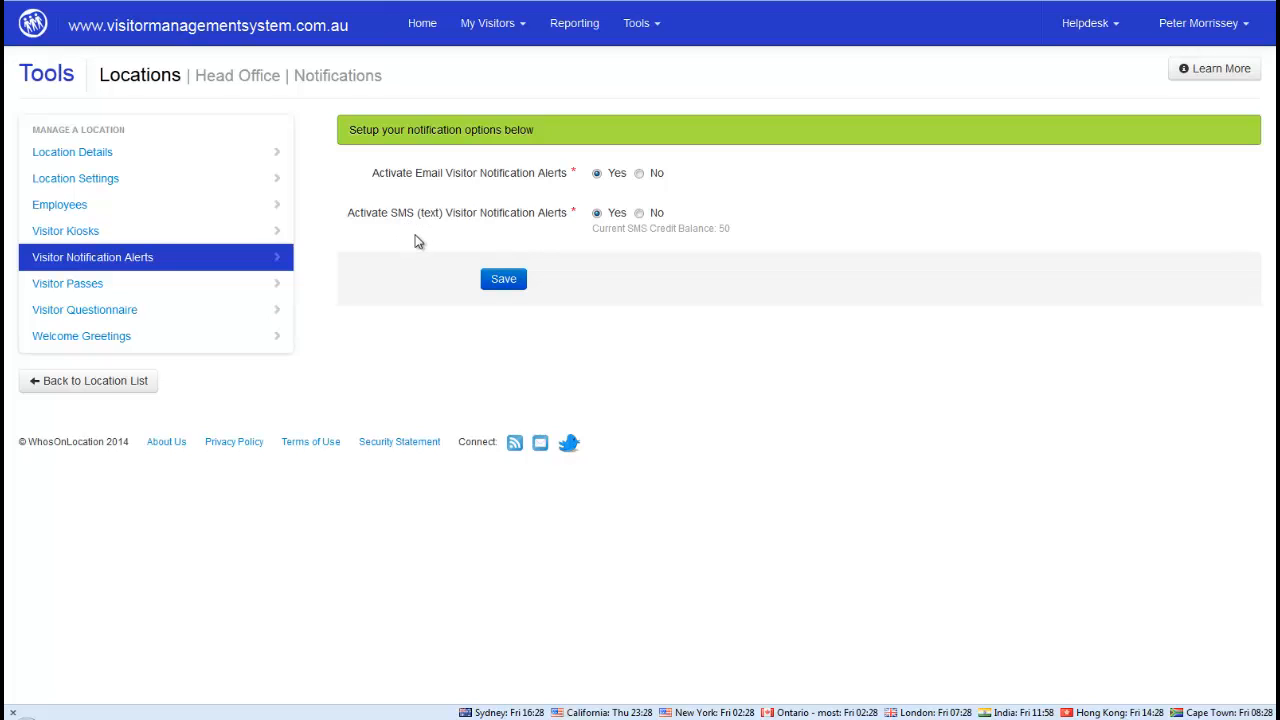
click(63, 284)
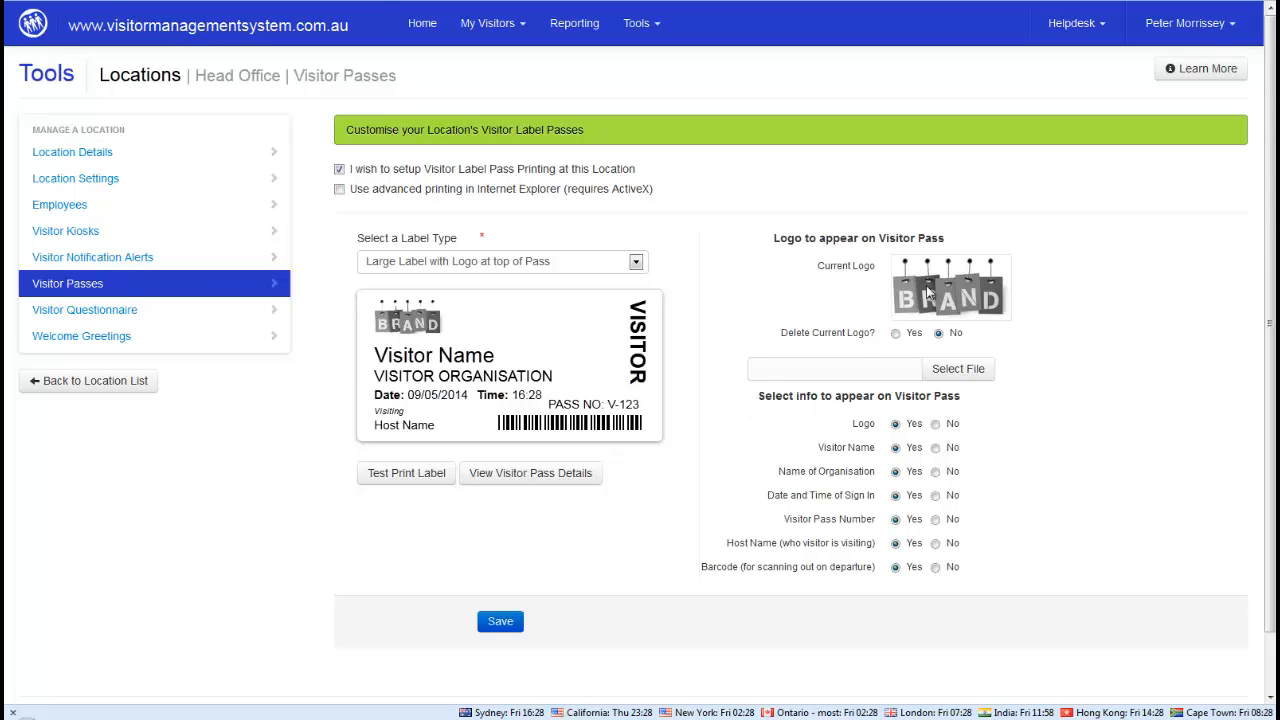
click(935, 424)
click(935, 447)
click(935, 471)
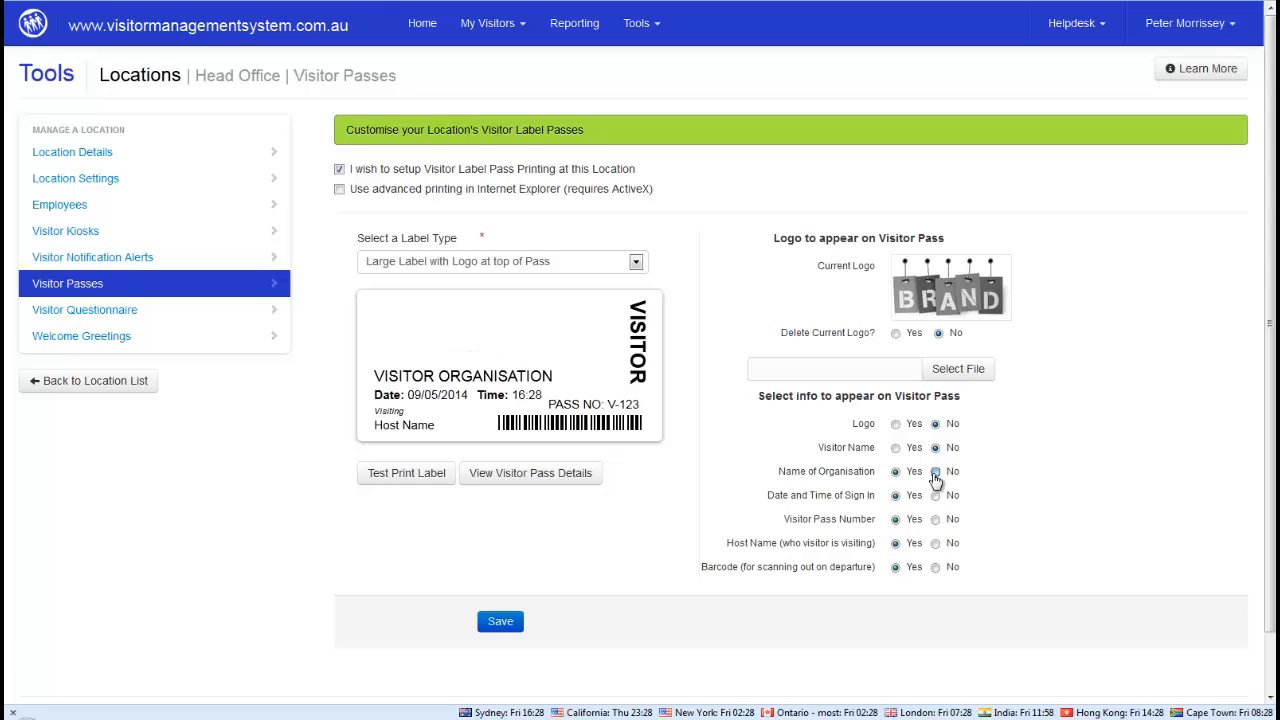
click(935, 495)
click(935, 519)
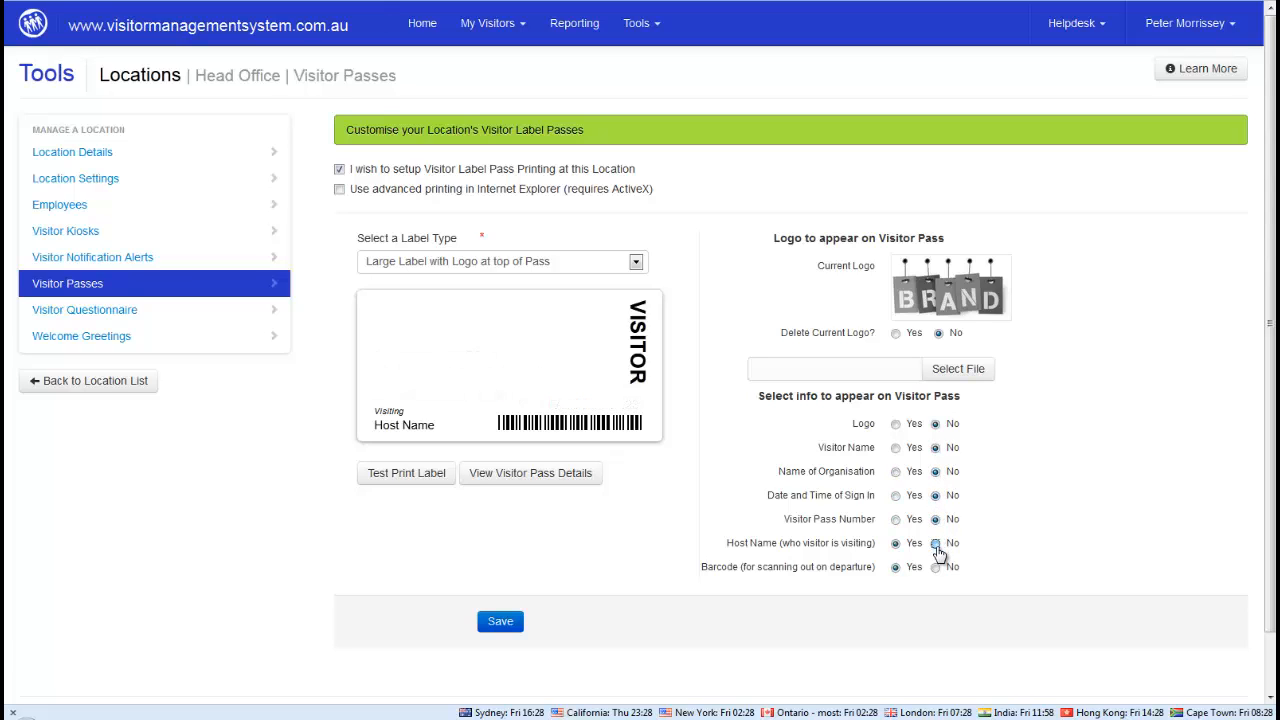
click(935, 543)
click(935, 567)
click(896, 567)
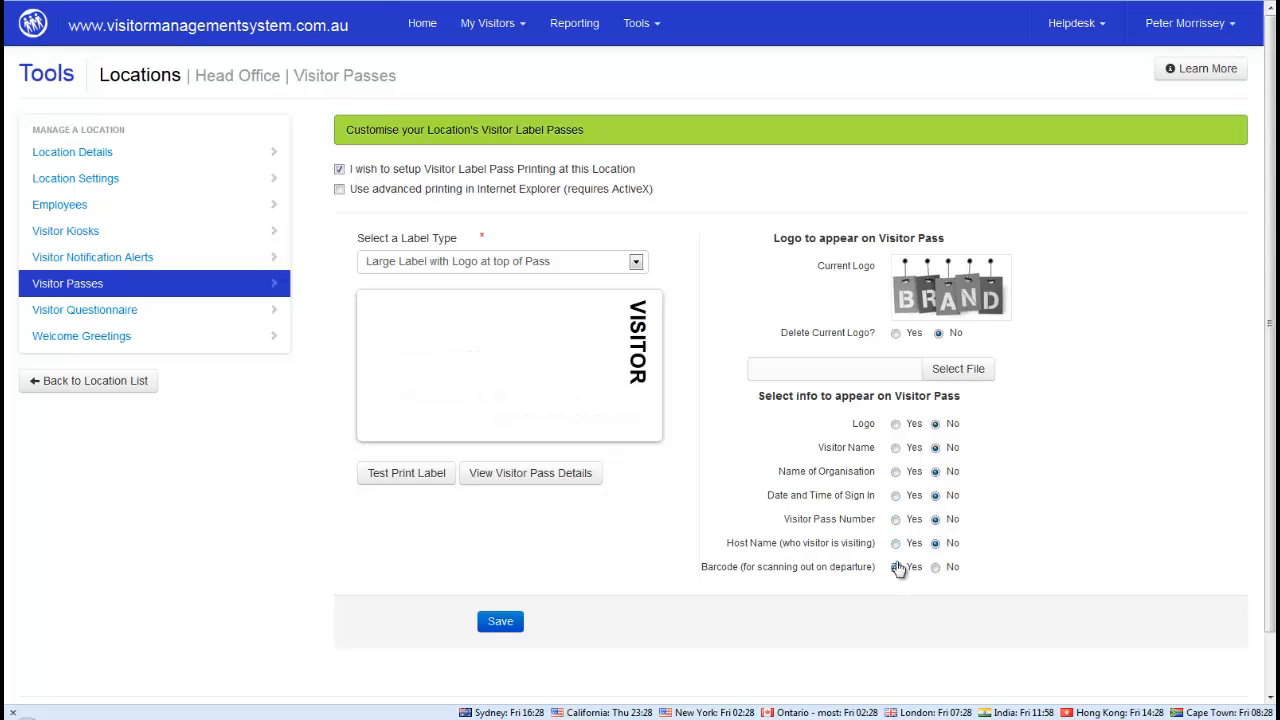
click(896, 543)
click(896, 519)
click(896, 495)
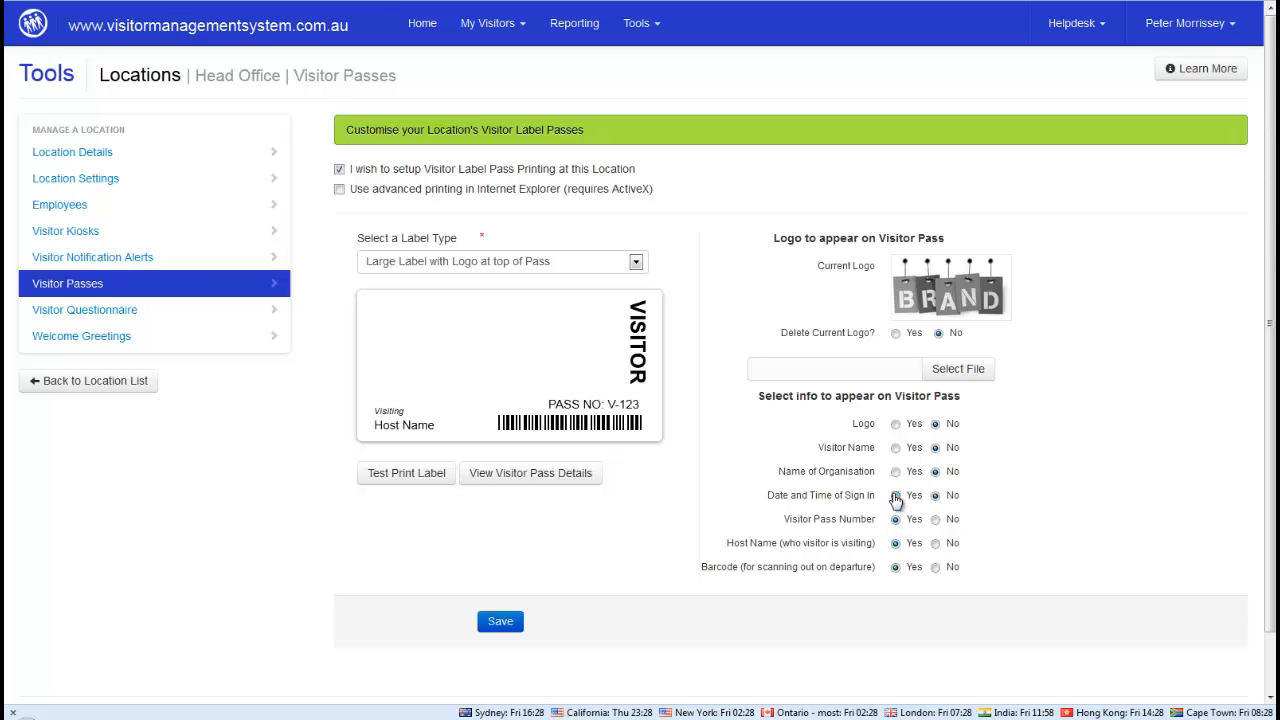
click(896, 471)
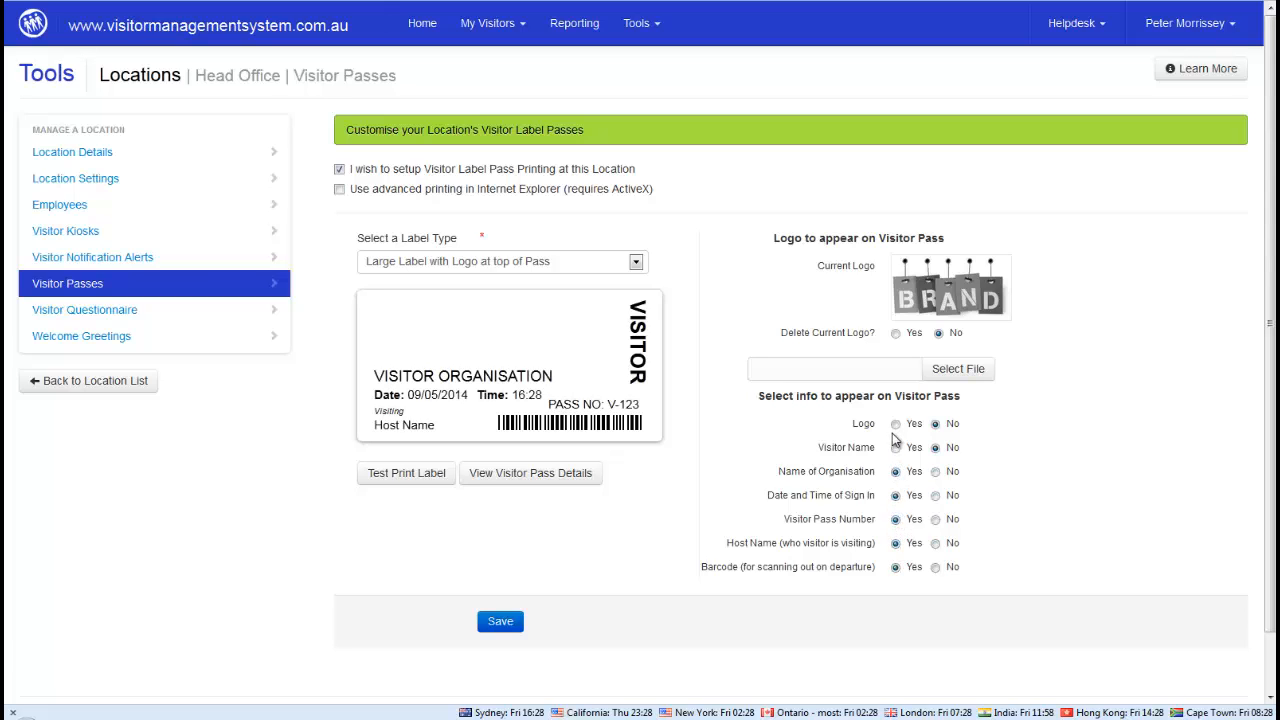
click(896, 424)
click(897, 449)
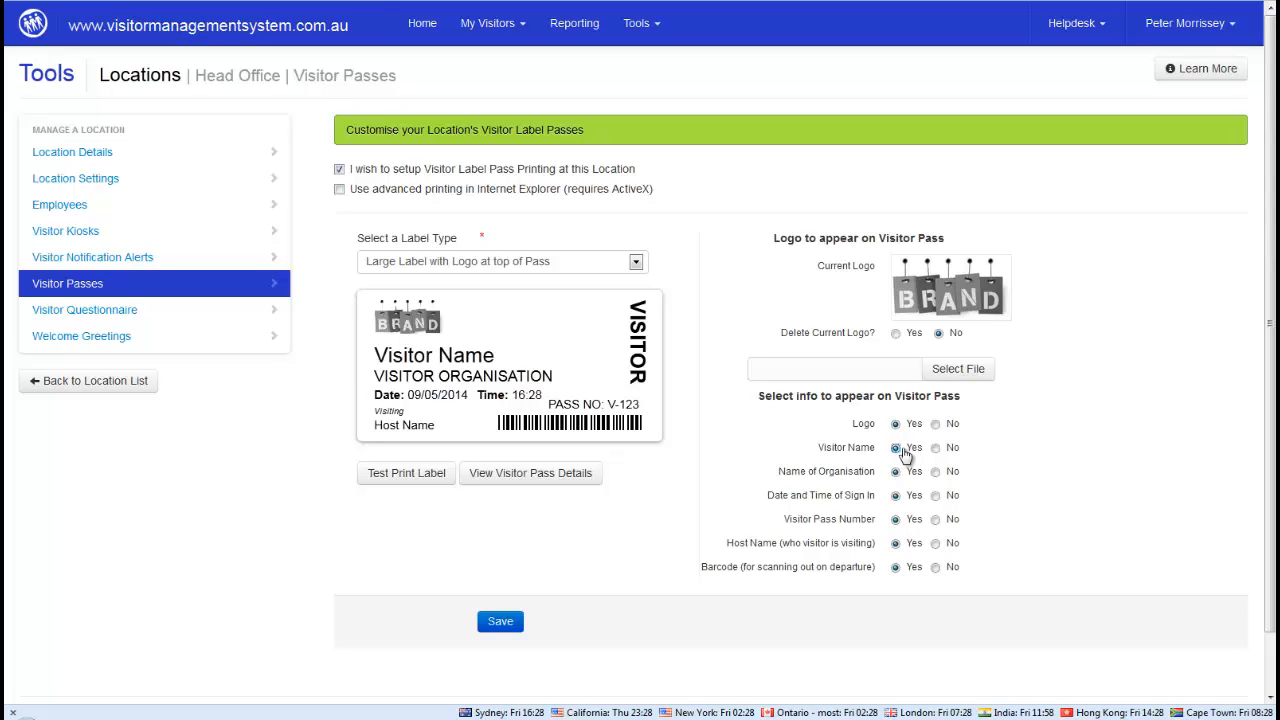
Review the Visitor Questionnaire's Contact Info questions, then view the Welcome Greetings
click(82, 322)
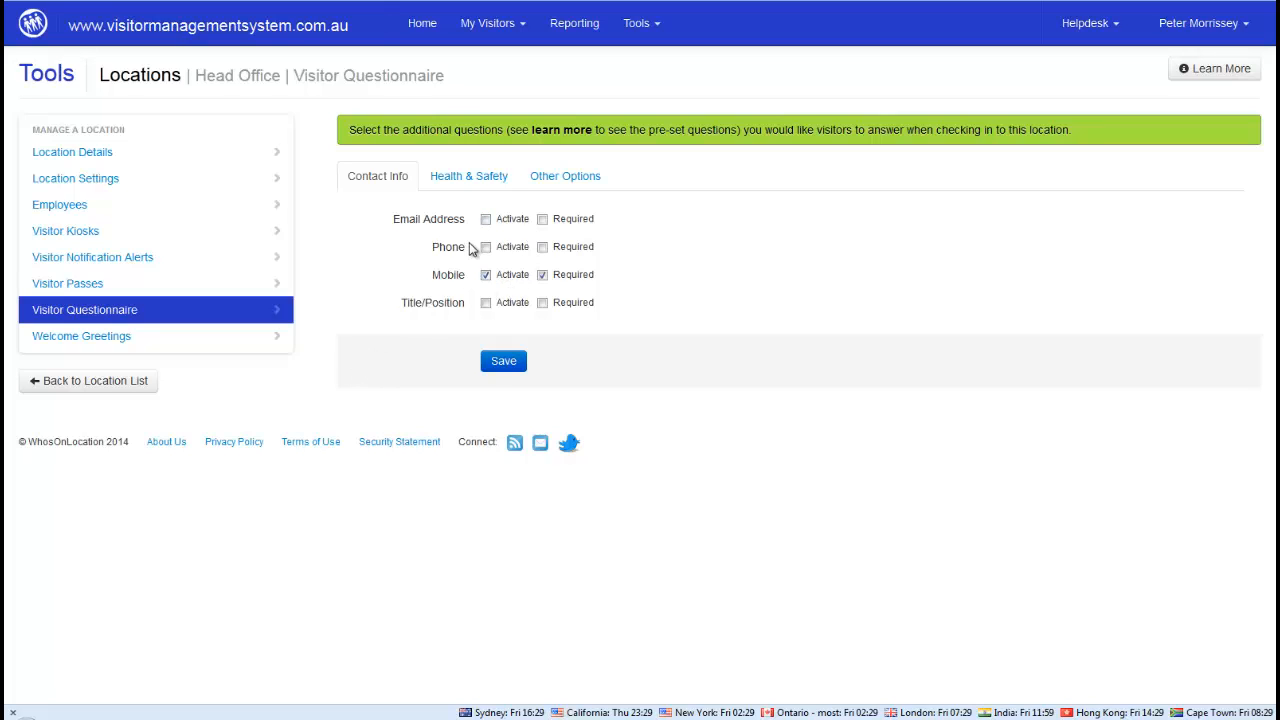
click(79, 338)
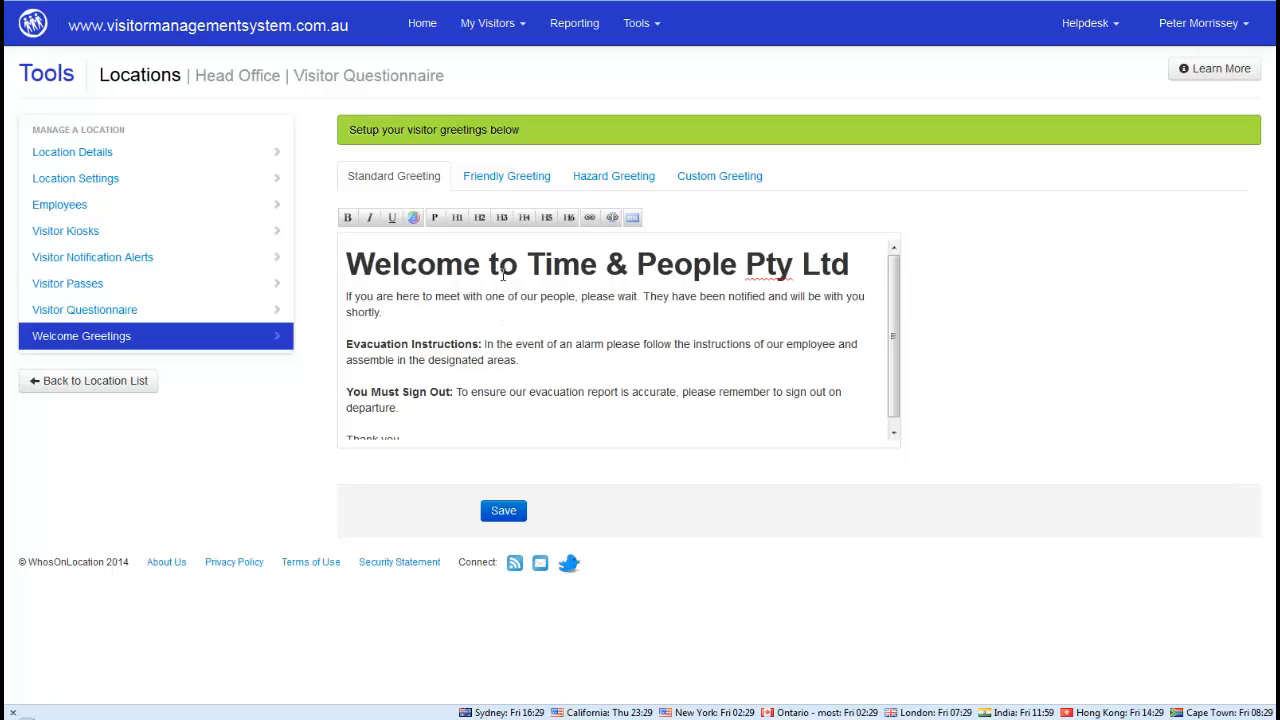
Read the Friendly, Hazard and Standard greetings, then return to the six-location list
click(503, 180)
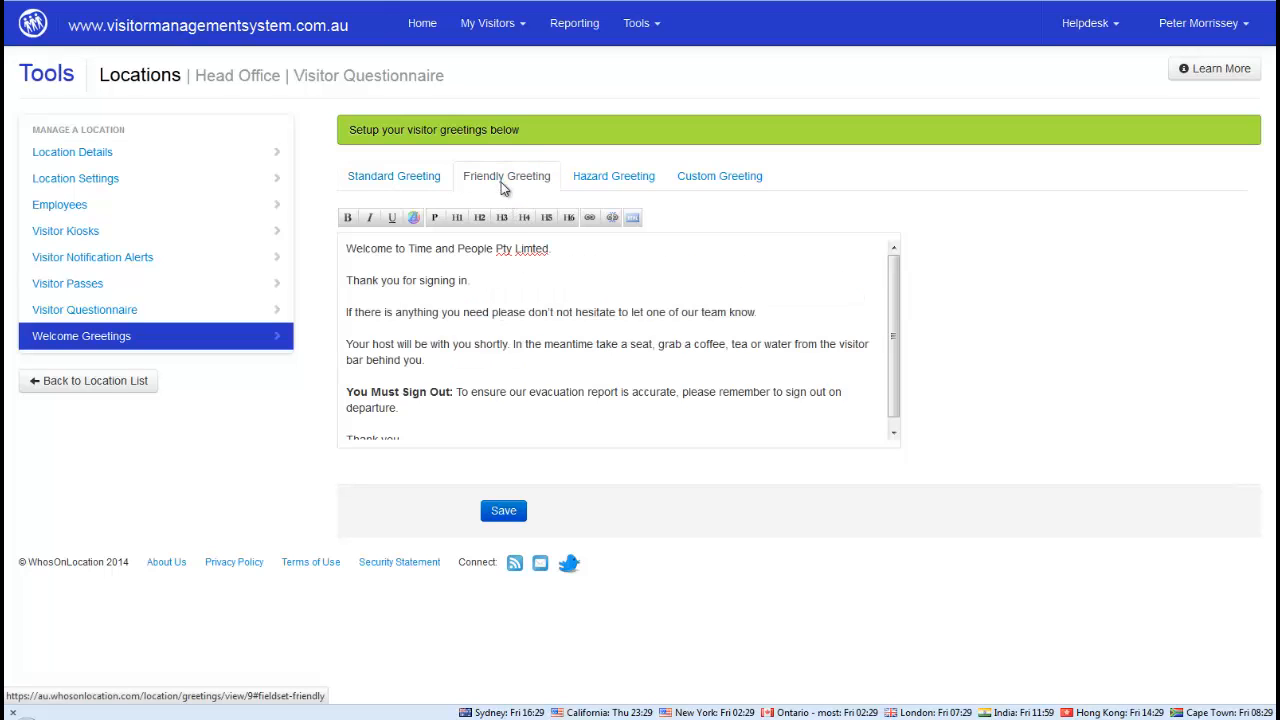
click(593, 178)
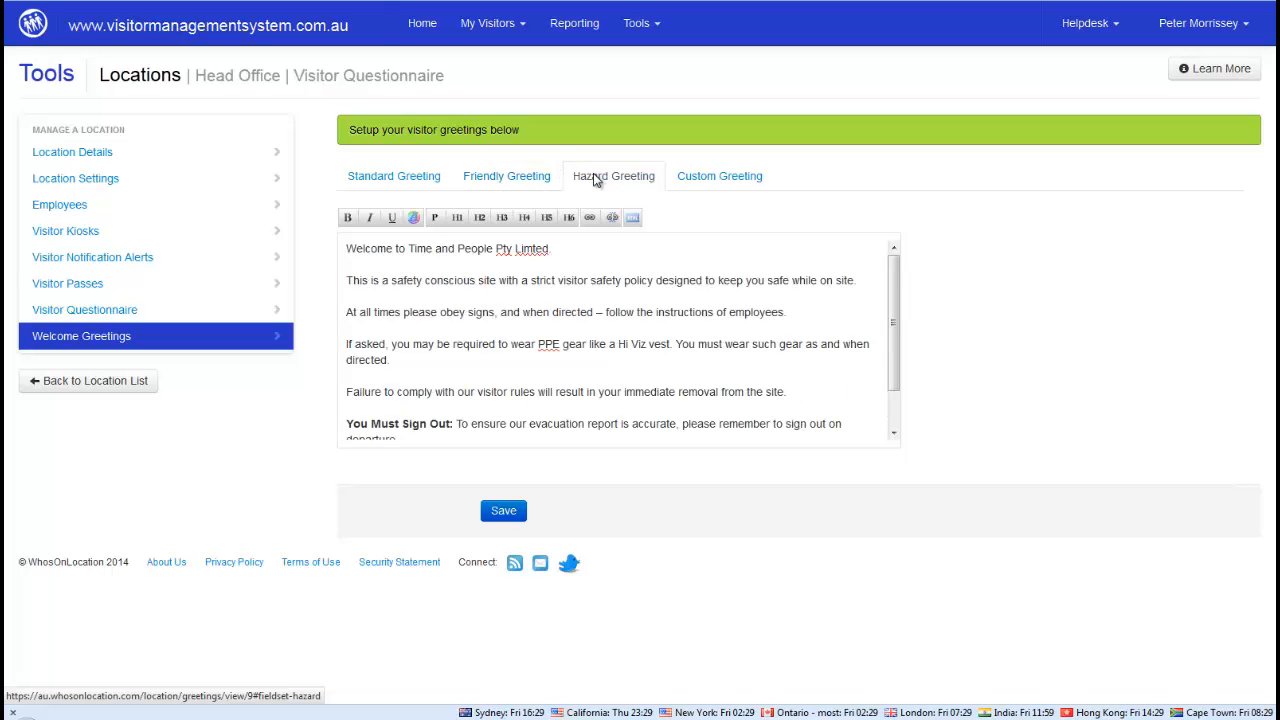
click(390, 174)
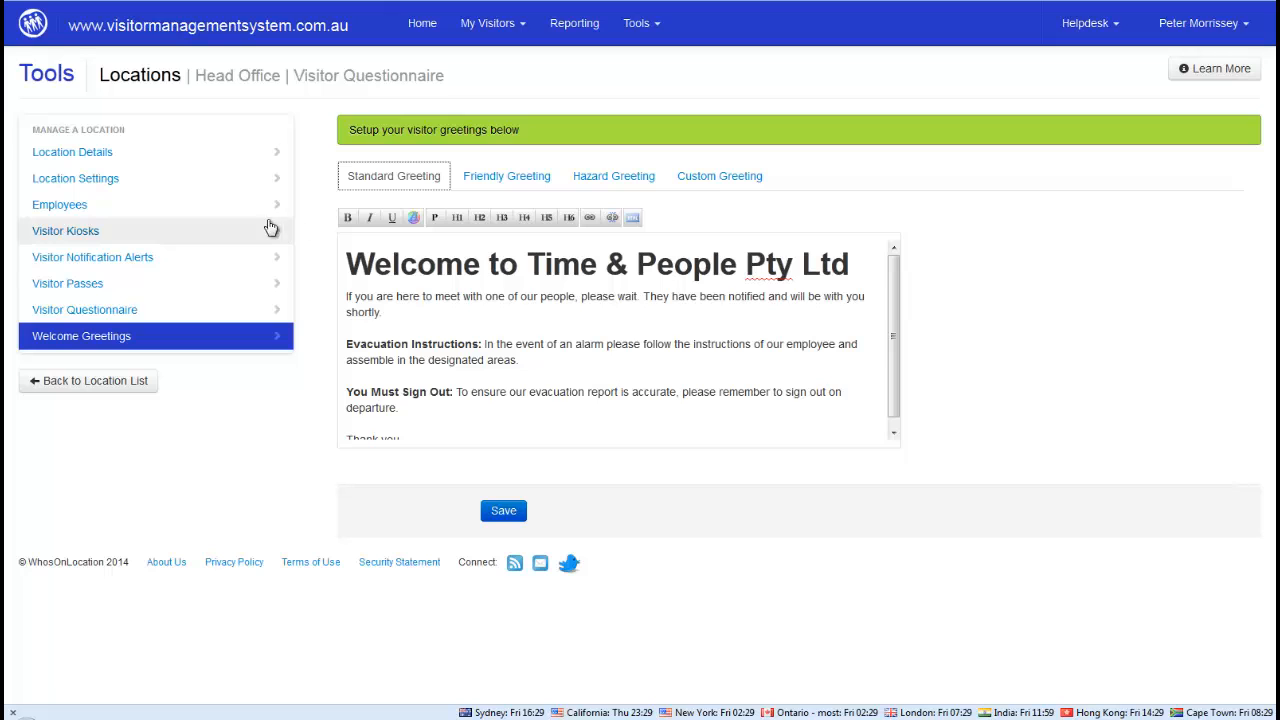
click(85, 383)
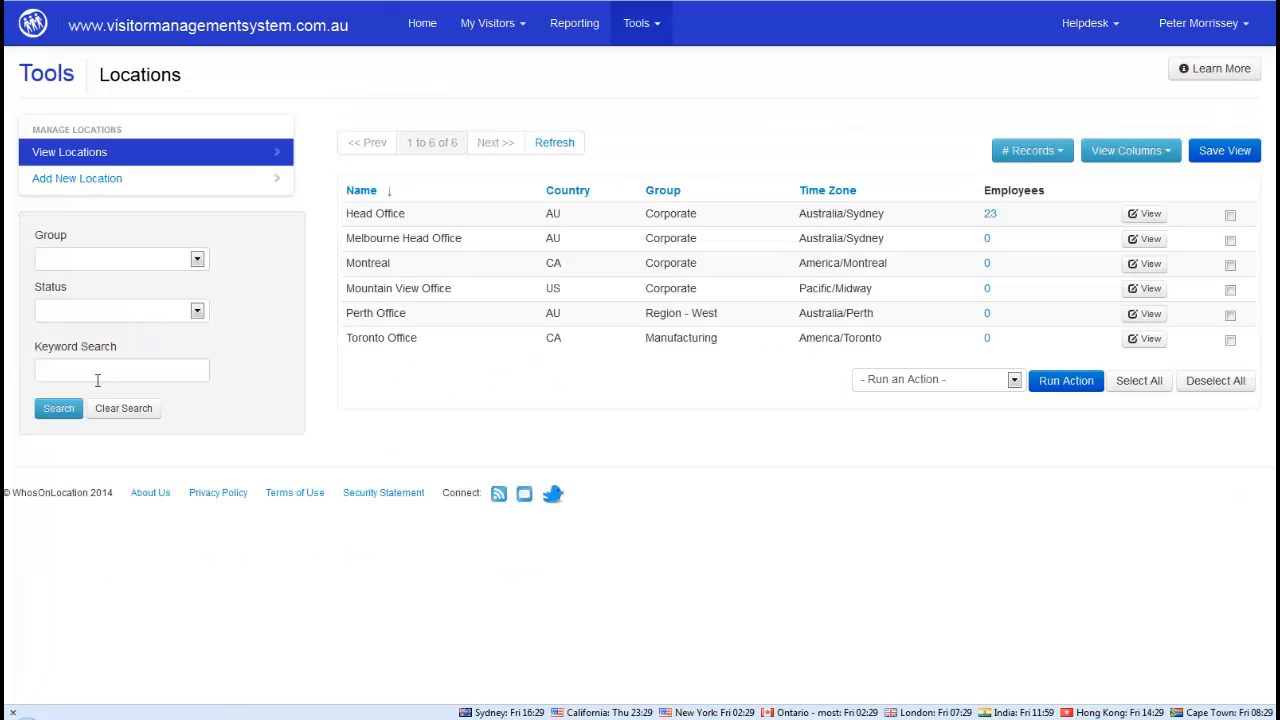
Open Head Office's Visitor Reporting page showing 7 visitors today and 56 in April
click(646, 30)
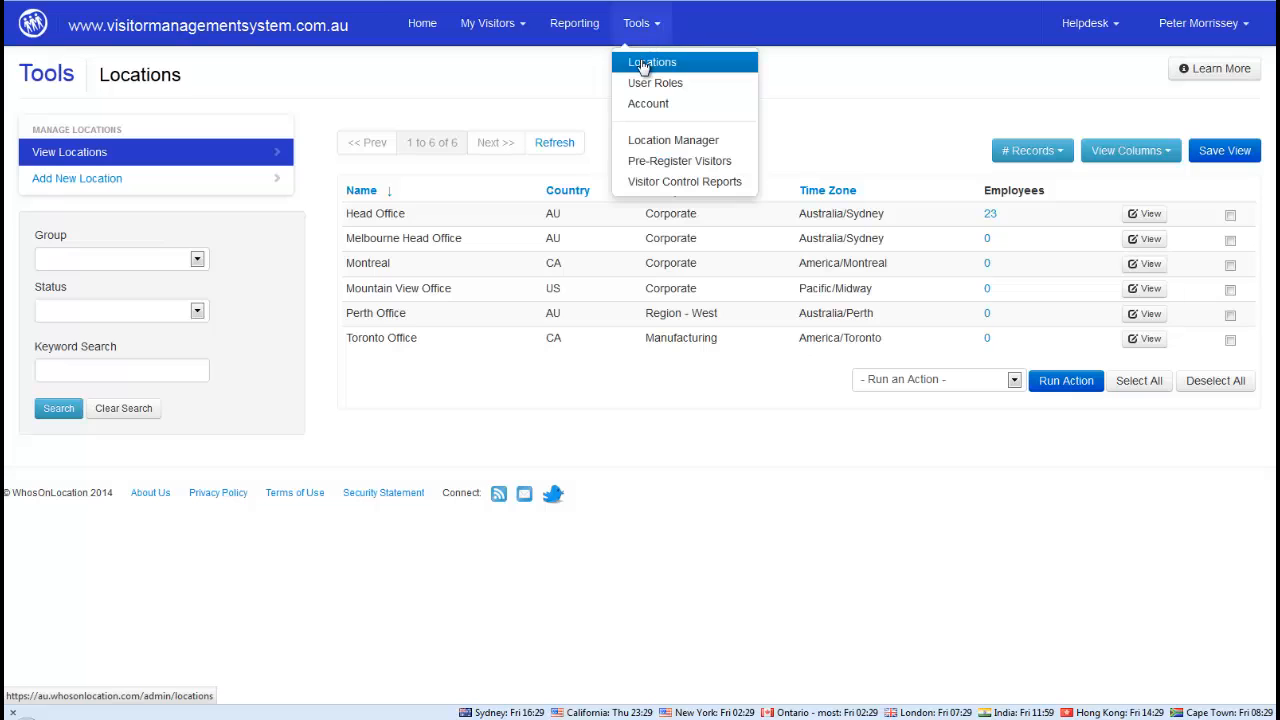
click(574, 23)
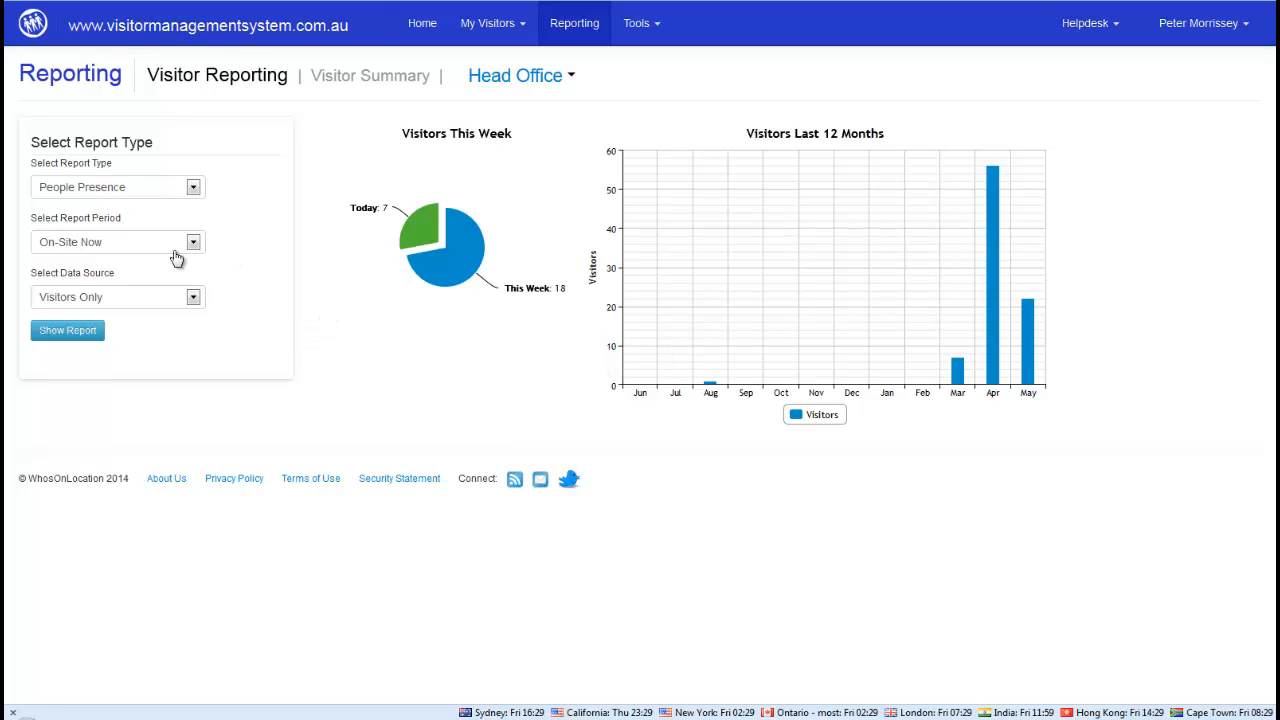
click(97, 246)
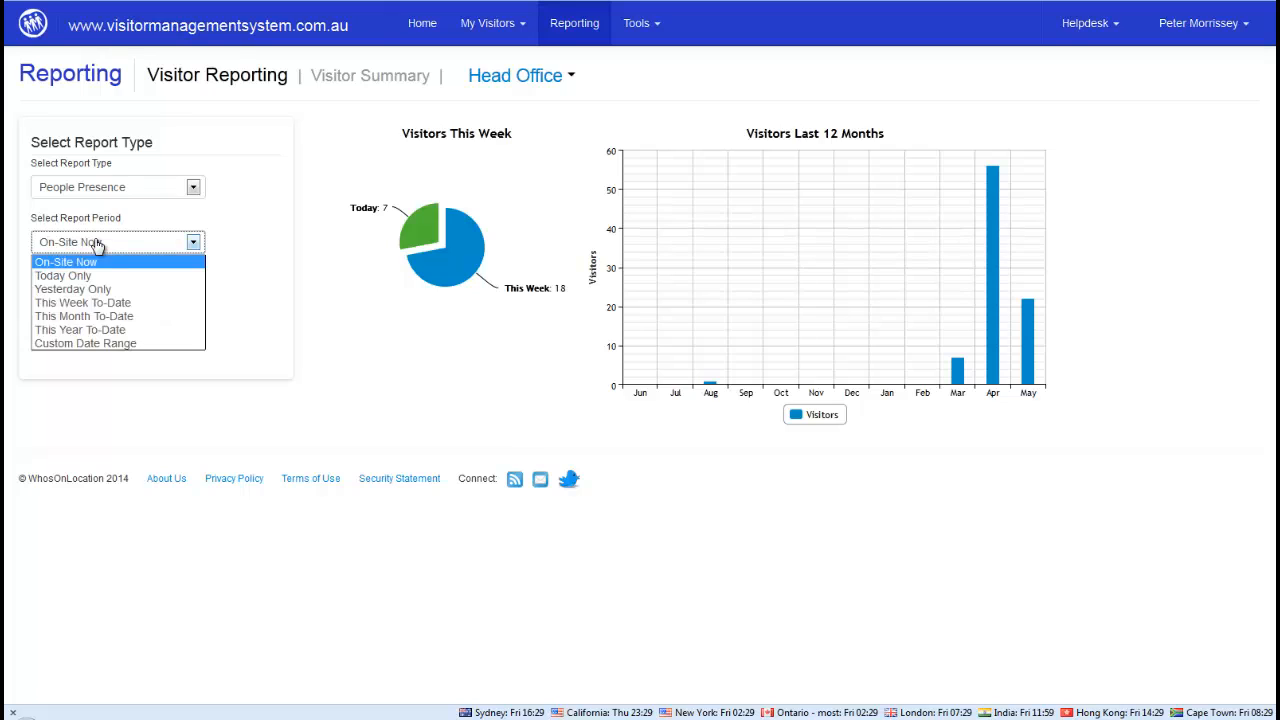
click(75, 315)
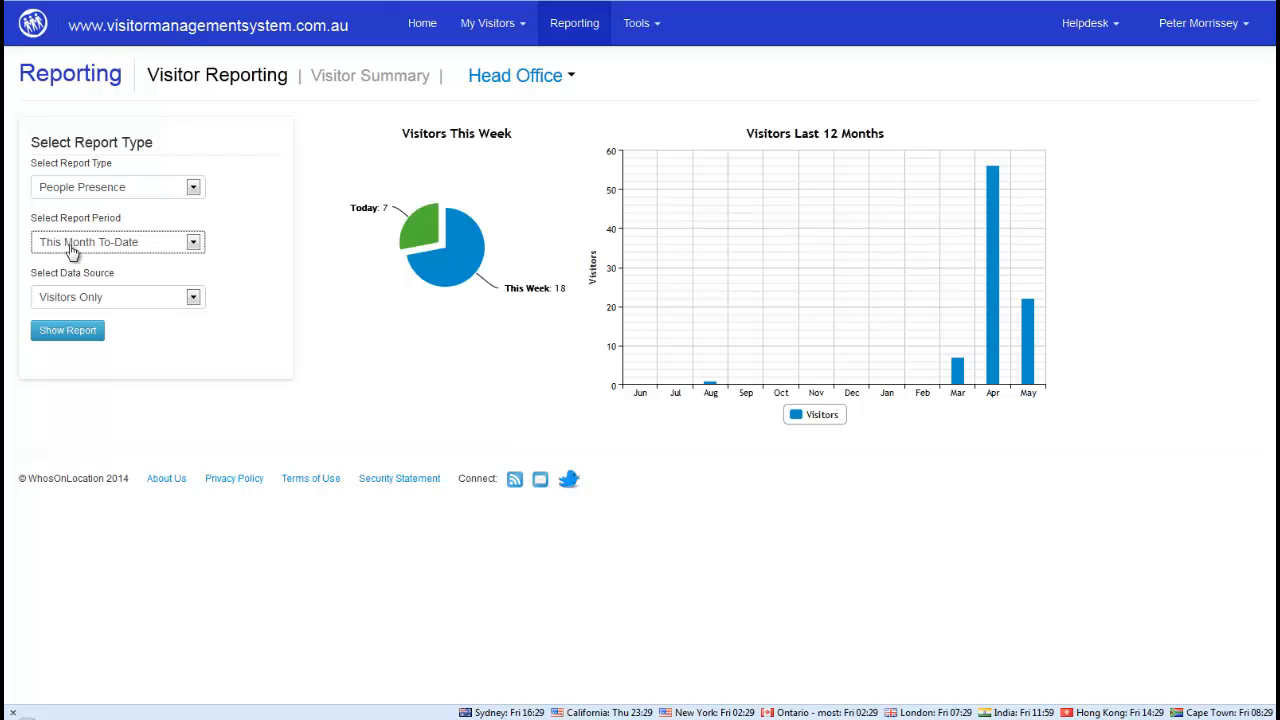
click(57, 335)
click(60, 338)
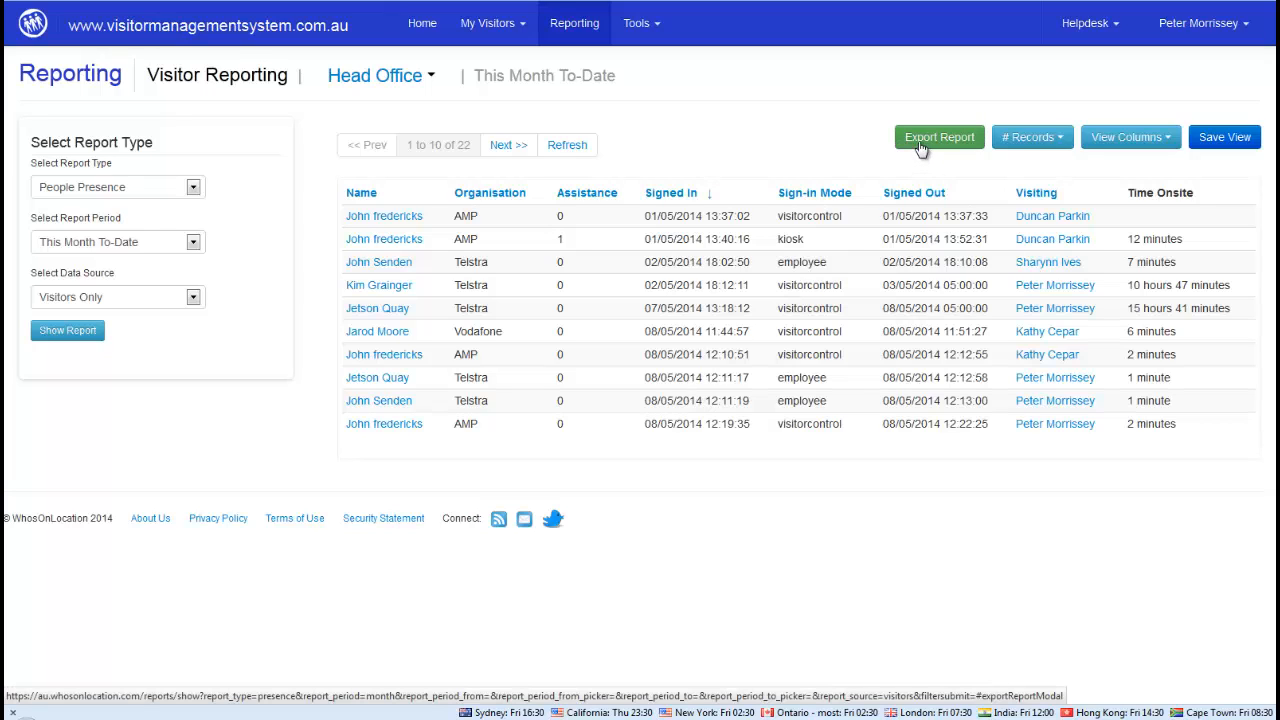
click(573, 31)
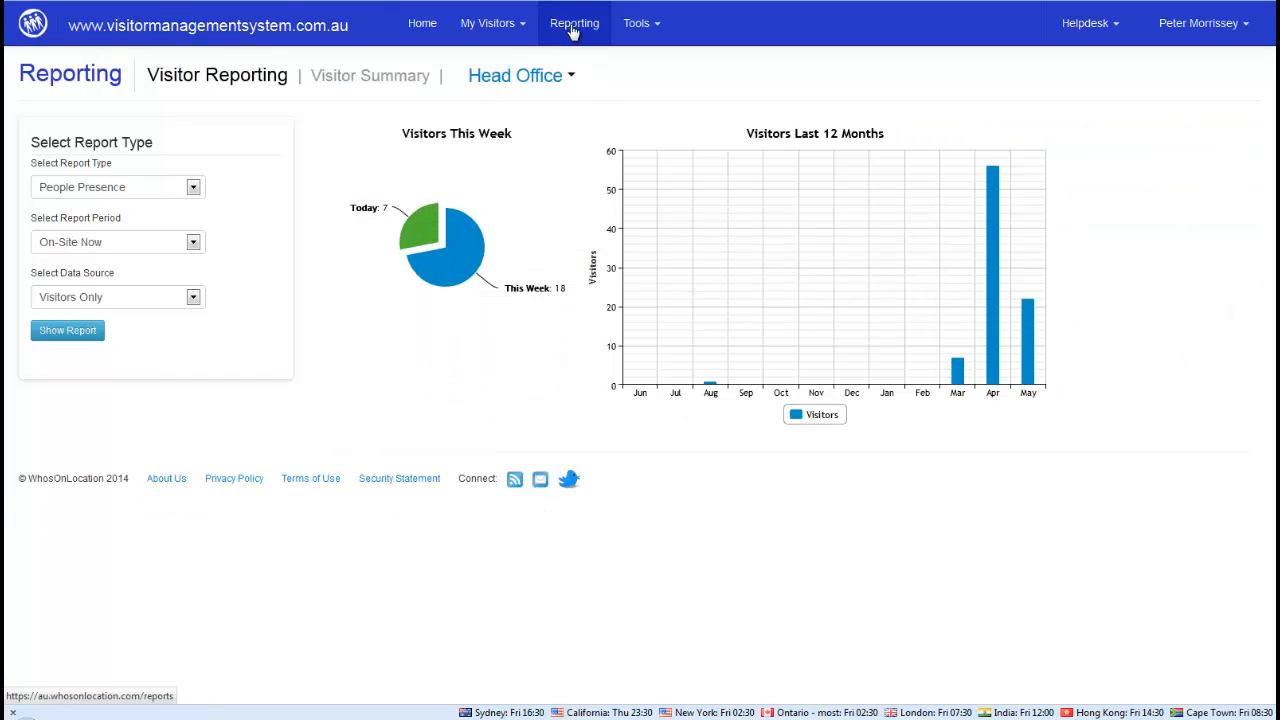